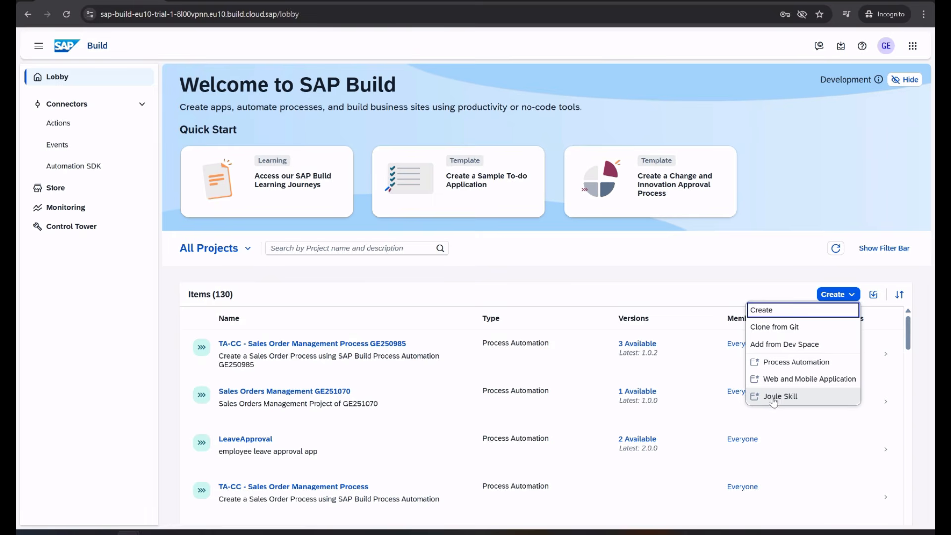
Create a Joule Skill project named 00AnubhavEmployeeBadge with a short description
{"action": "left_click", "coordinate": [778, 313]}
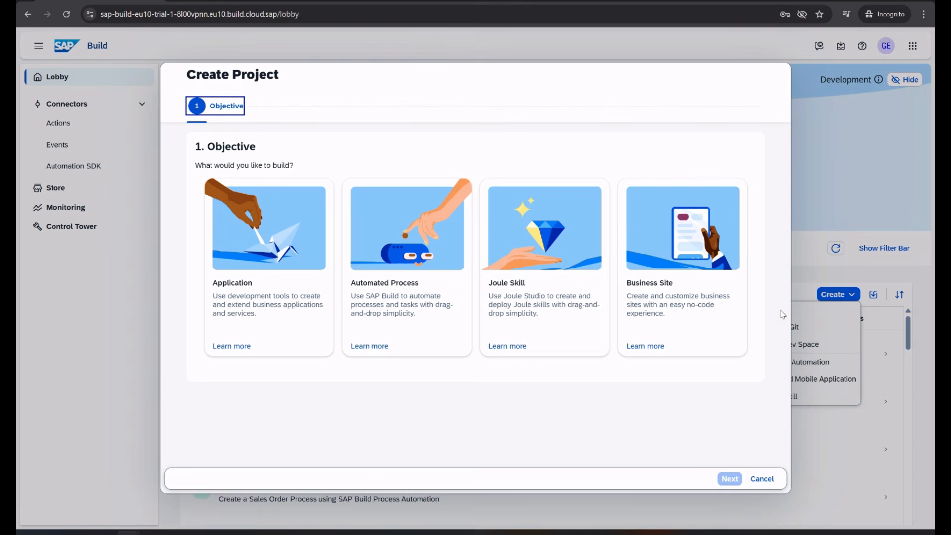
{"action": "left_click", "coordinate": [564, 314]}
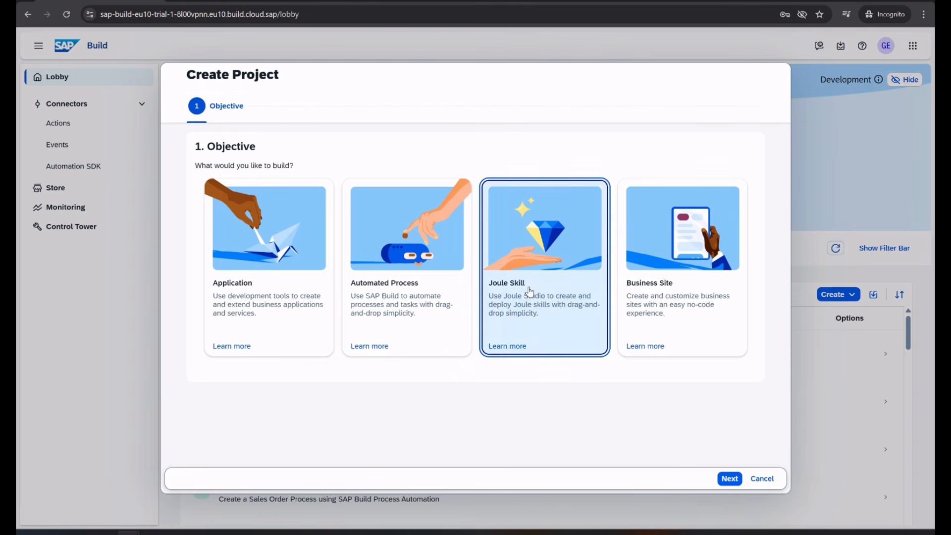
{"action": "left_click", "coordinate": [724, 479]}
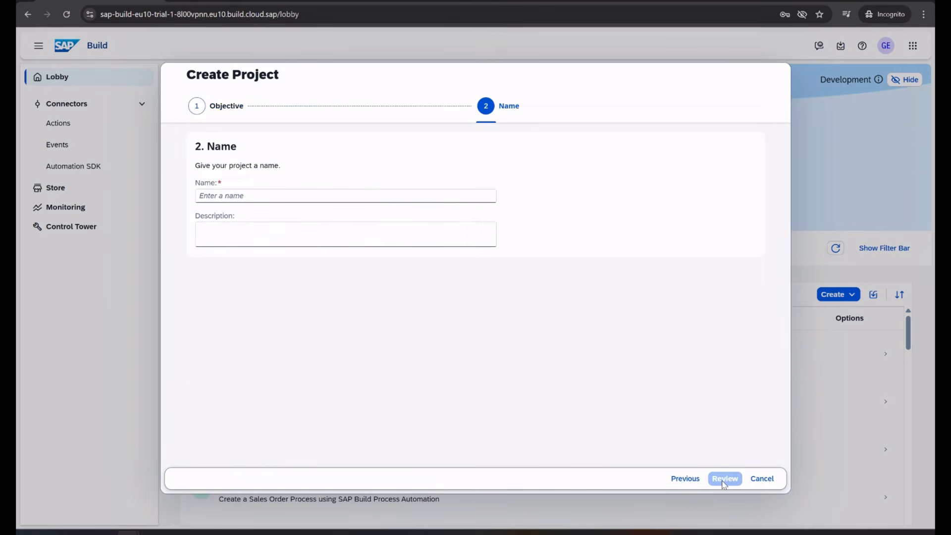
{"action": "type", "text": "AnubhavEmployeeBadge"}
{"action": "left_click", "coordinate": [296, 226]}
{"action": "type", "text": "anu"}
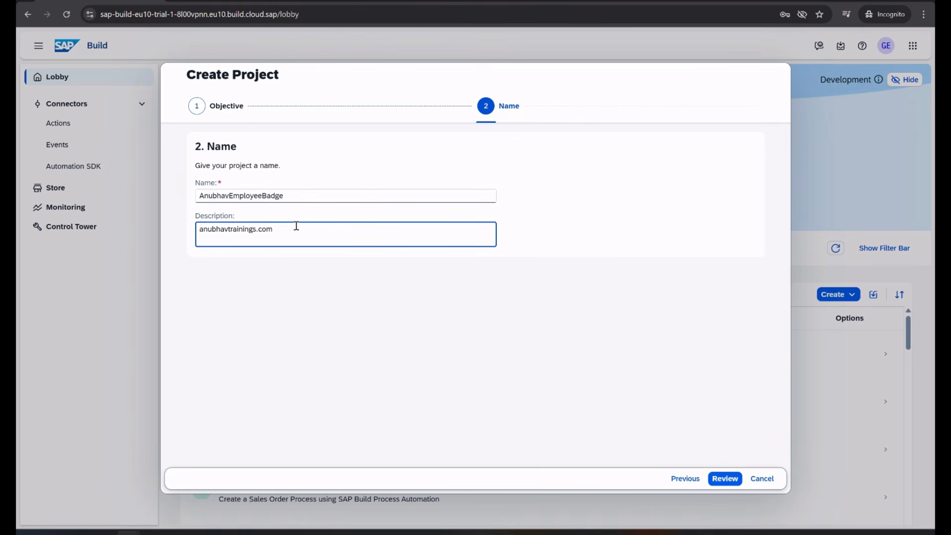
{"action": "left_click", "coordinate": [200, 196]}
{"action": "type", "text": "00"}
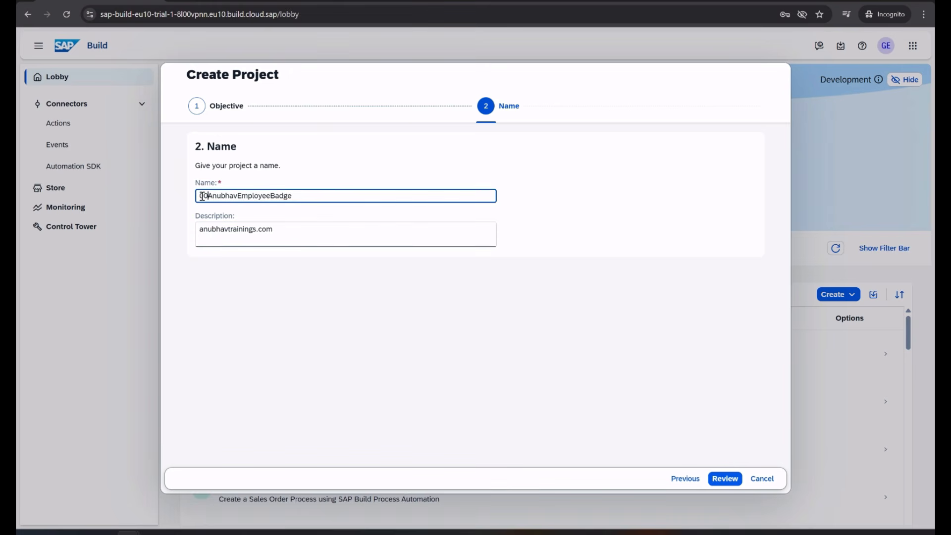
{"action": "left_click", "coordinate": [725, 480]}
{"action": "left_click", "coordinate": [727, 479]}
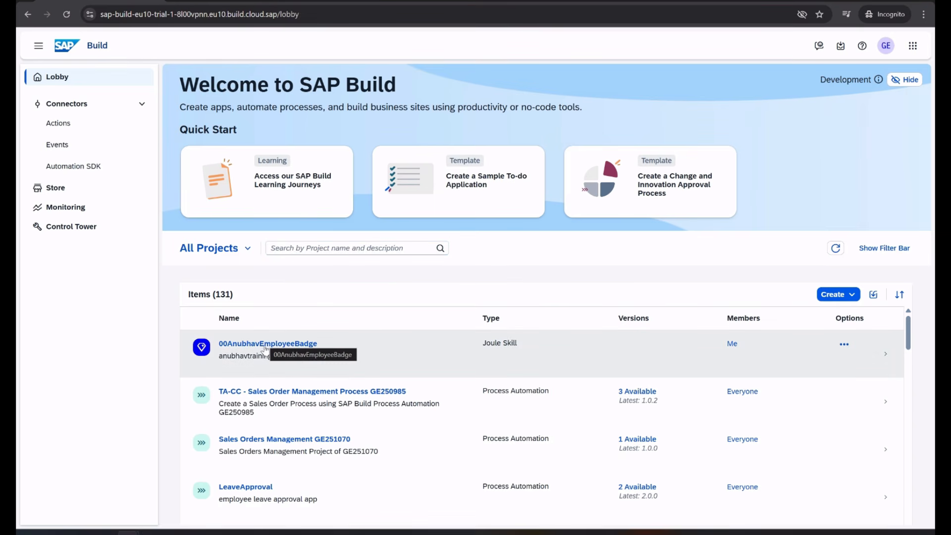
Open the badge project and add an EmployeeBadge skill described 'A Joule skill that create employee badge based on employee ID'
{"action": "left_click", "coordinate": [264, 349]}
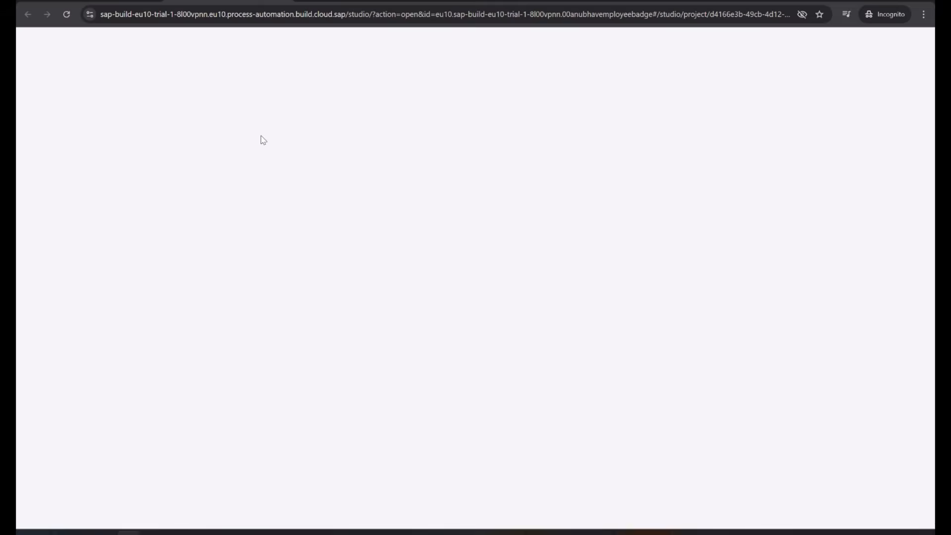
{"action": "left_click", "coordinate": [476, 398]}
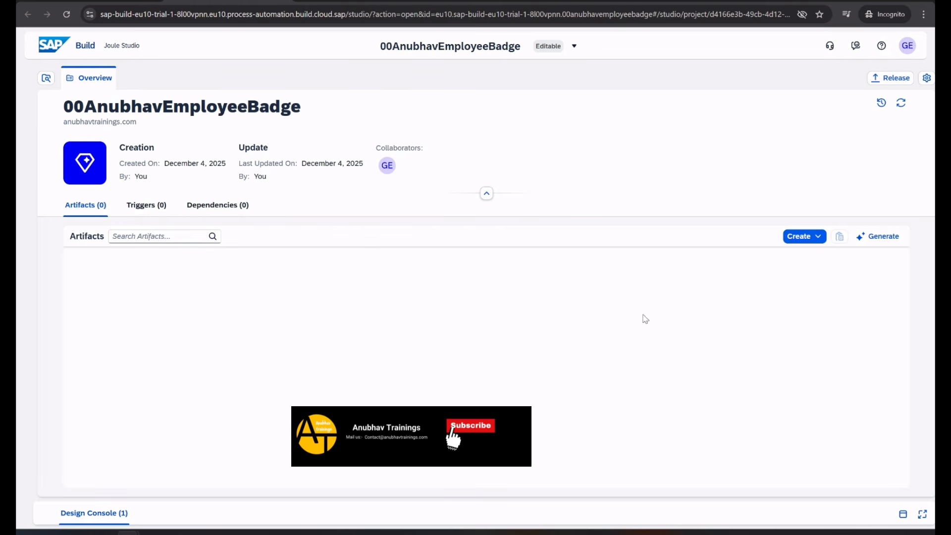
{"action": "left_click", "coordinate": [816, 239]}
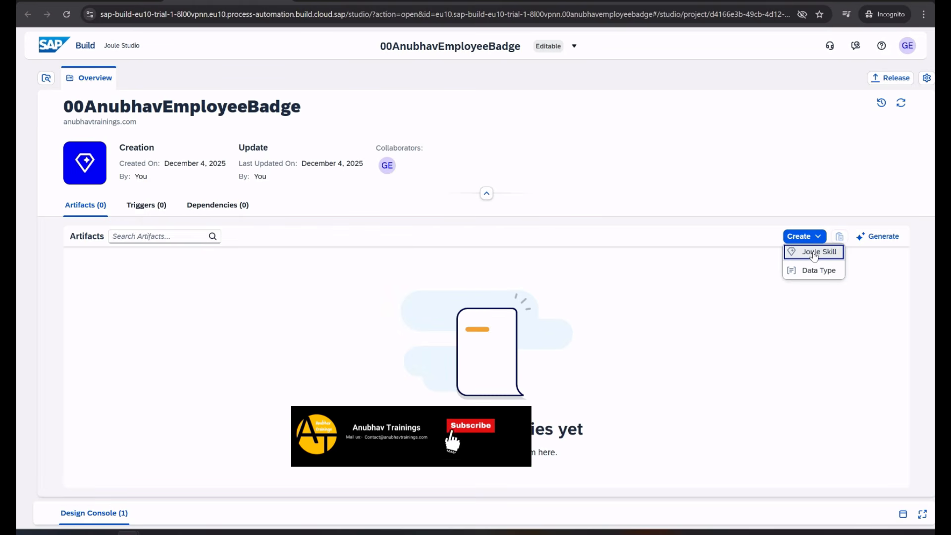
{"action": "left_click", "coordinate": [814, 253]}
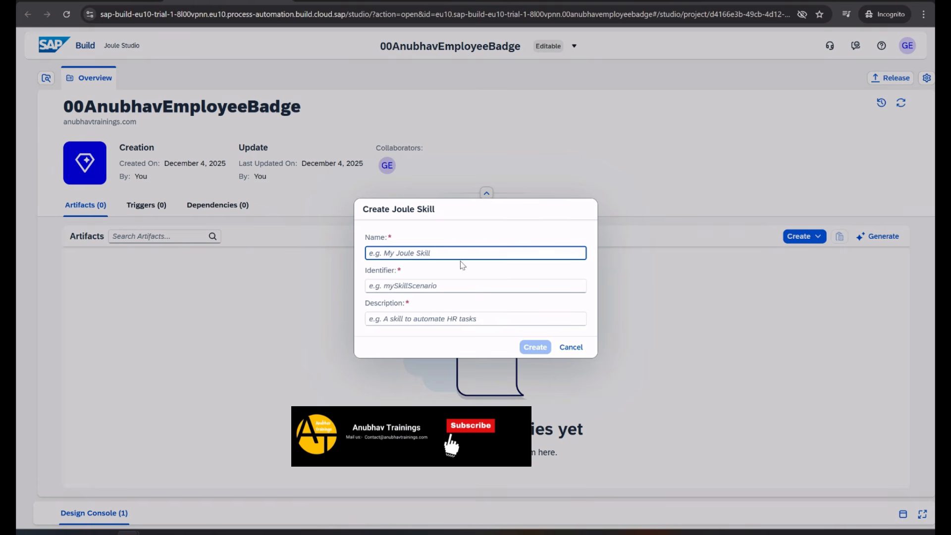
{"action": "type", "text": "Emplo"}
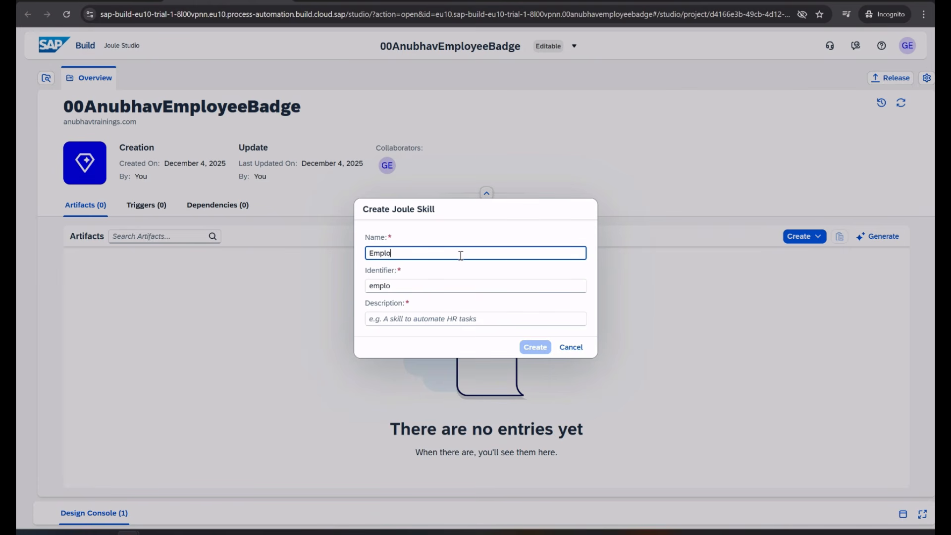
{"action": "type", "text": "yeeBadge"}
{"action": "key", "text": "Tab"}
{"action": "left_click", "coordinate": [524, 316]}
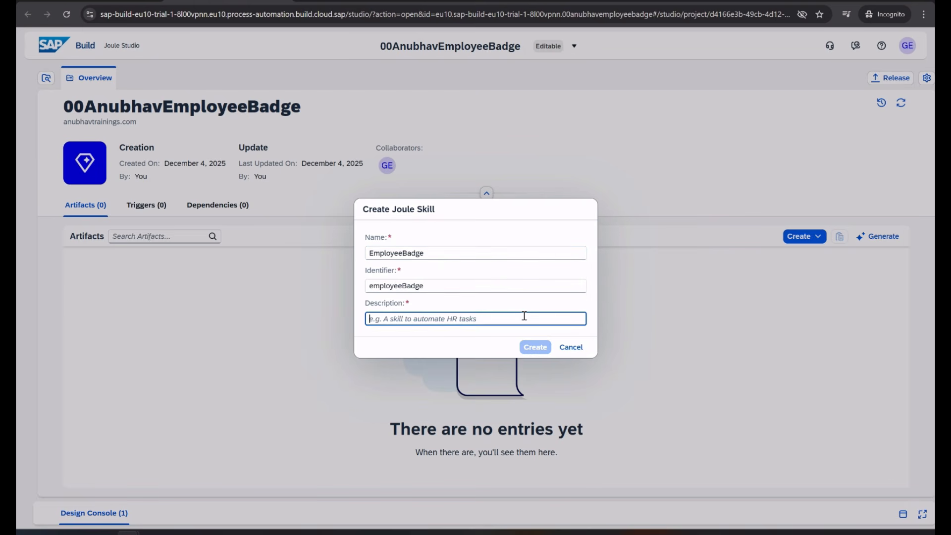
{"action": "type", "text": "A Joule skill that create employee badg"}
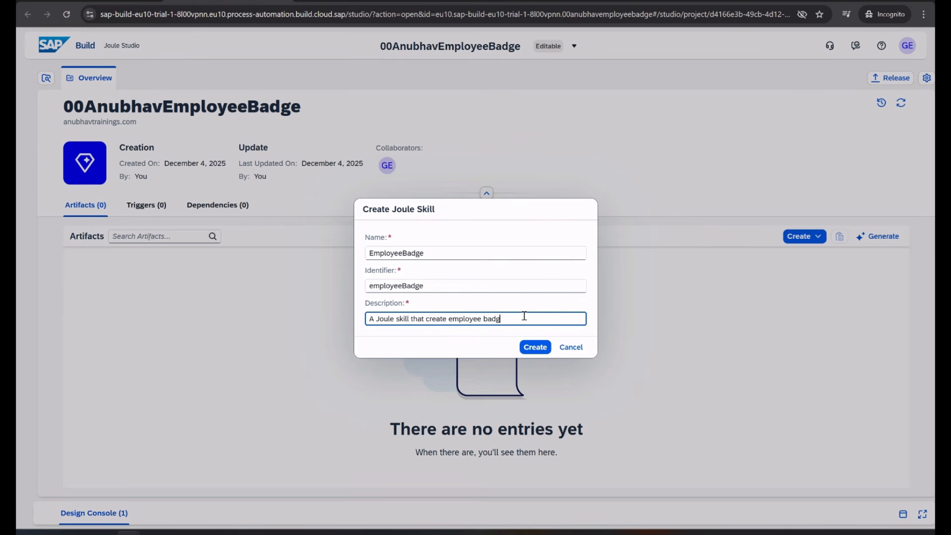
{"action": "type", "text": "e based on employee ID"}
{"action": "left_click", "coordinate": [534, 348]}
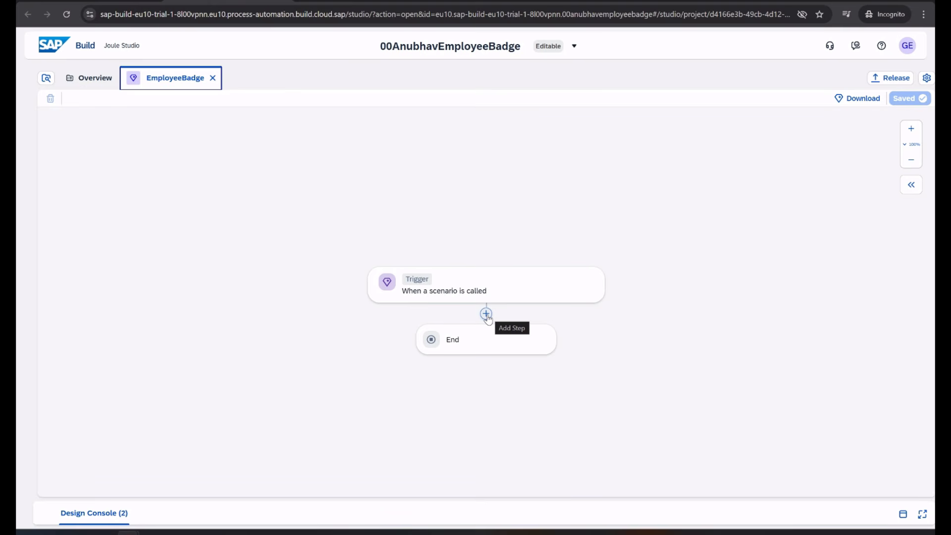
Open the trigger's settings and show the skill's input and output parameters
{"action": "left_click", "coordinate": [429, 293]}
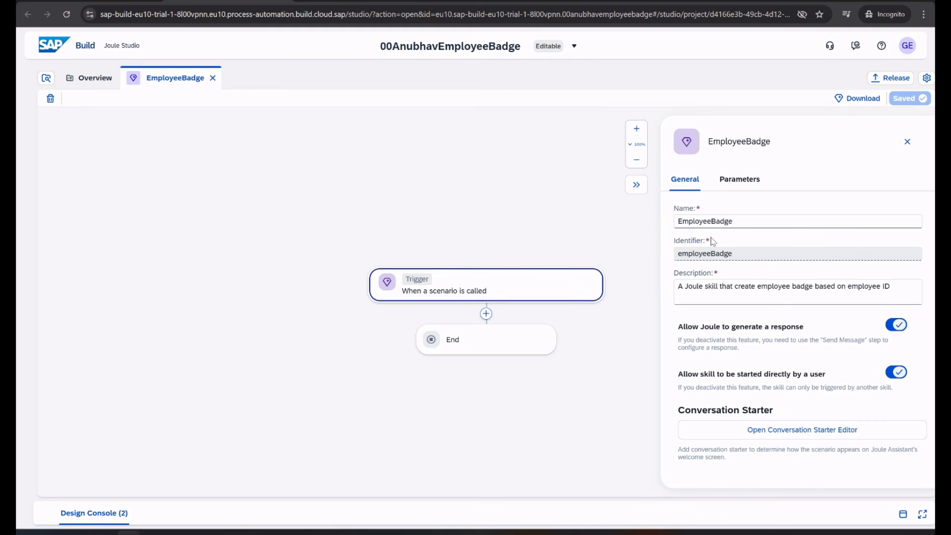
{"action": "left_click", "coordinate": [740, 179]}
Add a required skill input named EmployeeId
{"action": "left_click", "coordinate": [906, 204]}
{"action": "left_click", "coordinate": [724, 209]}
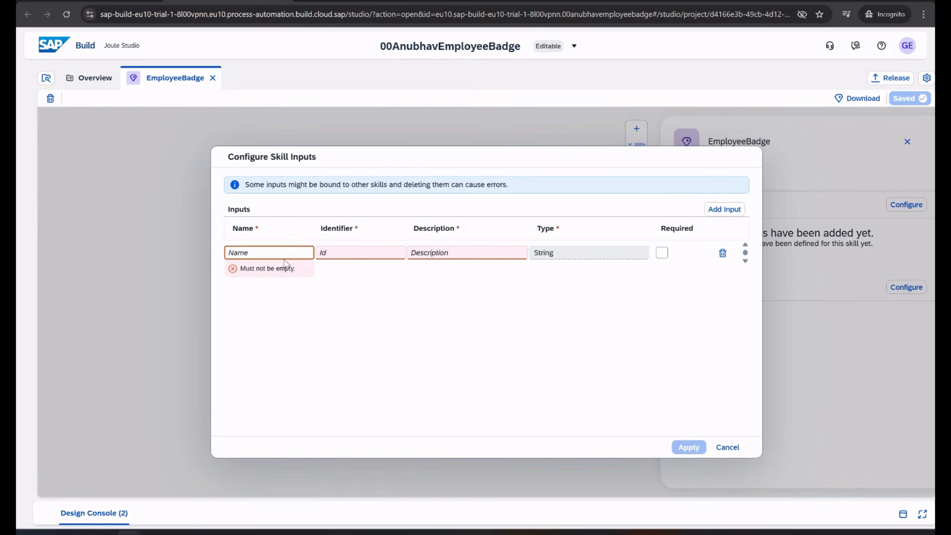
{"action": "type", "text": "Empl"}
{"action": "key", "text": "BackSpace"}
{"action": "key", "text": "BackSpace"}
{"action": "key", "text": "BackSpace"}
{"action": "key", "text": "BackSpace"}
{"action": "type", "text": "Employee"}
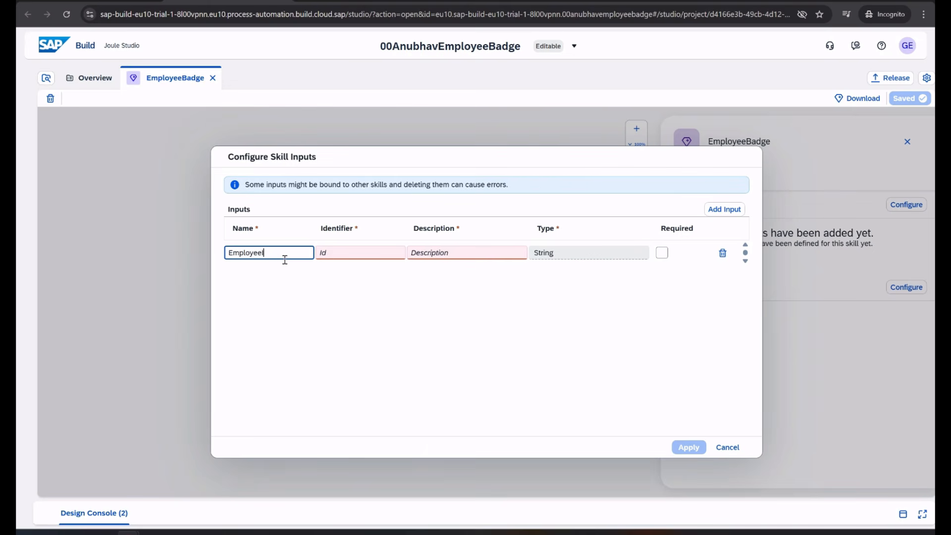
{"action": "type", "text": "Id"}
{"action": "left_click", "coordinate": [365, 254]}
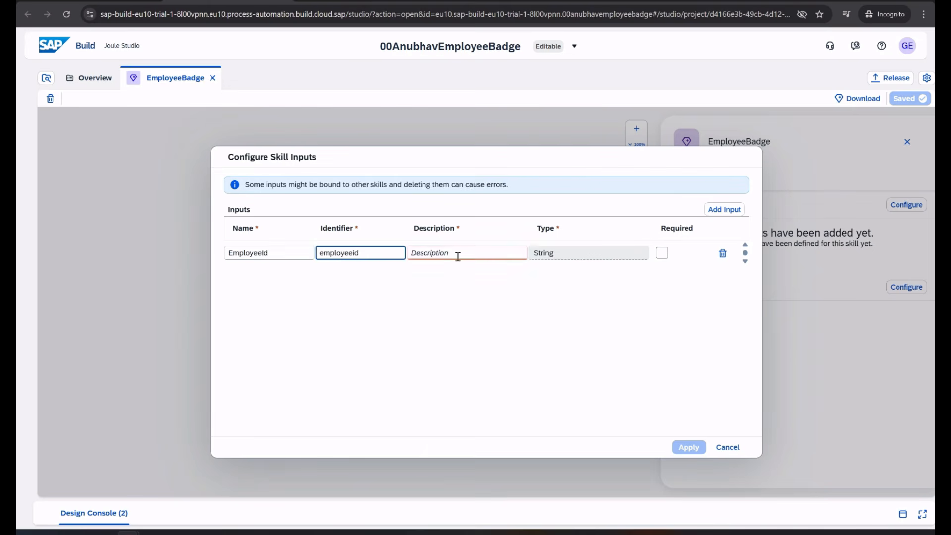
{"action": "left_click", "coordinate": [457, 256]}
{"action": "type", "text": "Employee ID"}
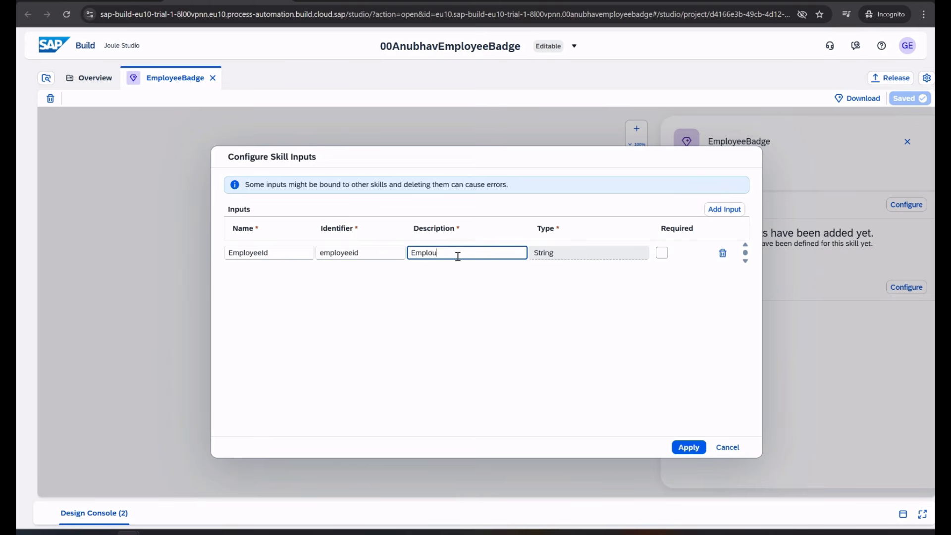
{"action": "left_click", "coordinate": [663, 254]}
Add CommunityID and Status inputs and apply all three skill inputs
{"action": "left_click", "coordinate": [723, 210]}
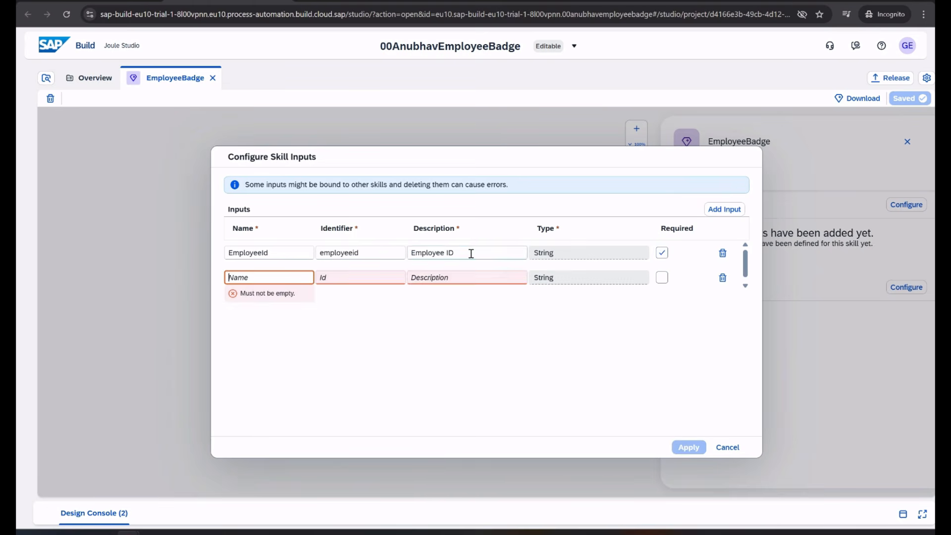
{"action": "type", "text": "Commun"}
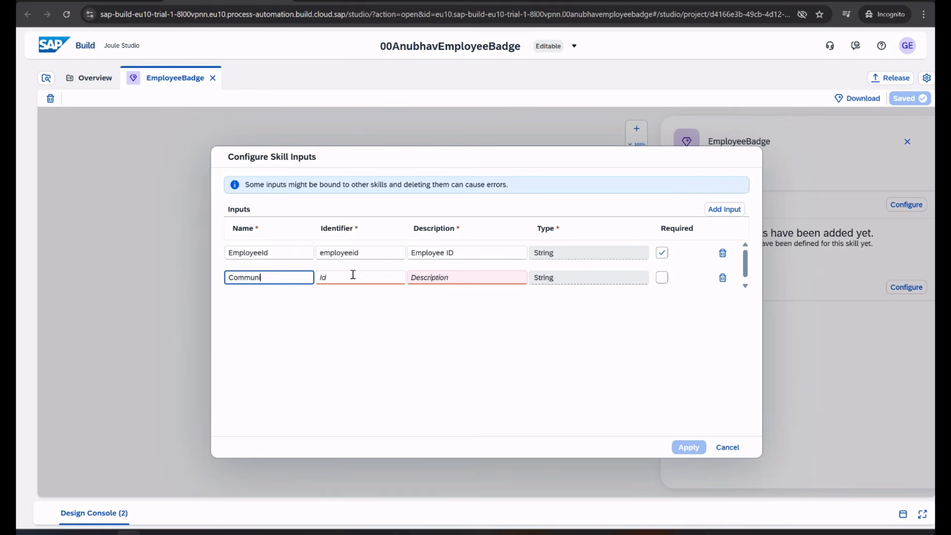
{"action": "key", "text": "Tab"}
{"action": "key", "text": "Tab"}
{"action": "type", "text": "C"}
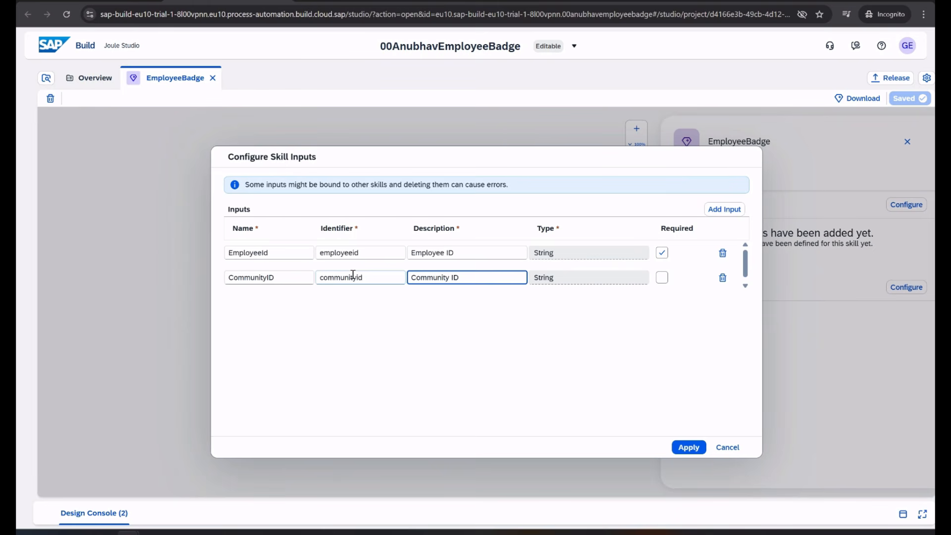
{"action": "left_click", "coordinate": [722, 209]}
{"action": "type", "text": "Status"}
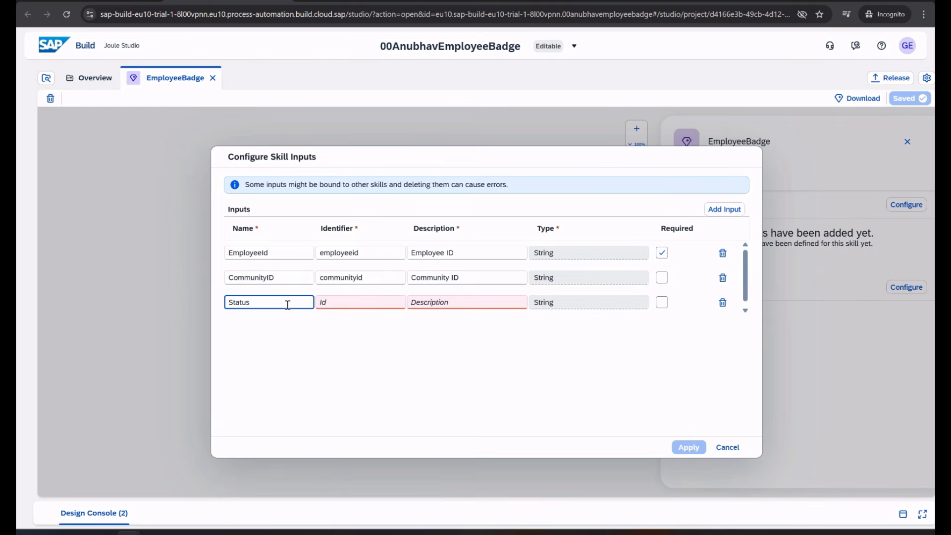
{"action": "key", "text": "Tab"}
{"action": "left_click", "coordinate": [451, 302]}
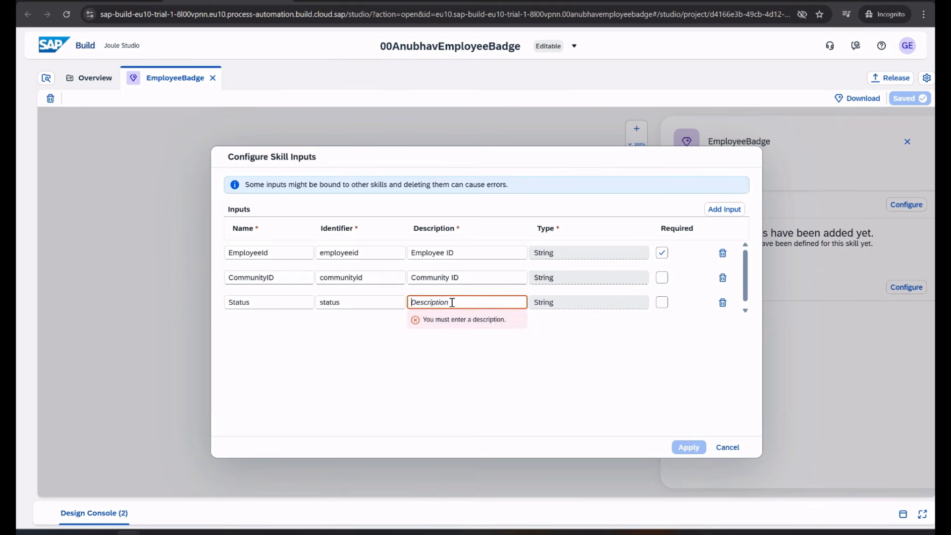
{"action": "type", "text": "Status"}
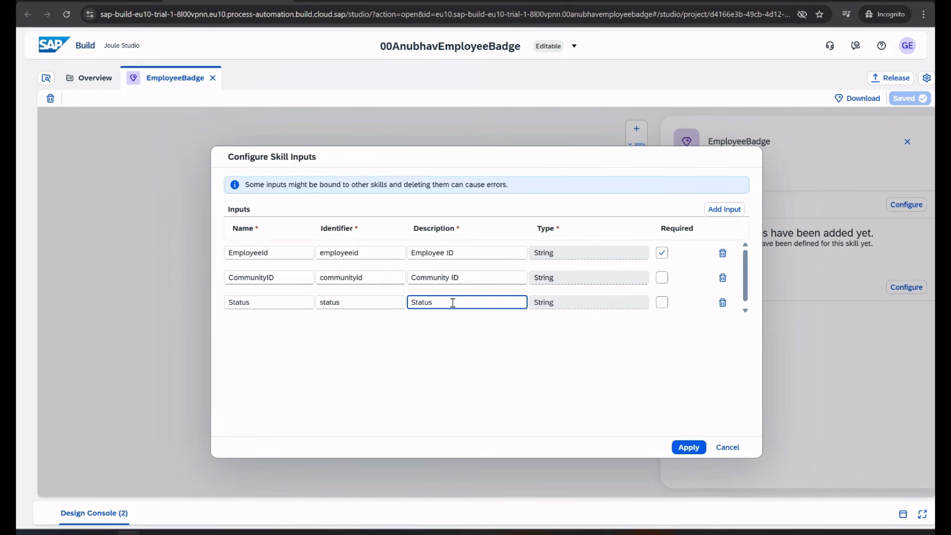
{"action": "left_click", "coordinate": [689, 447]}
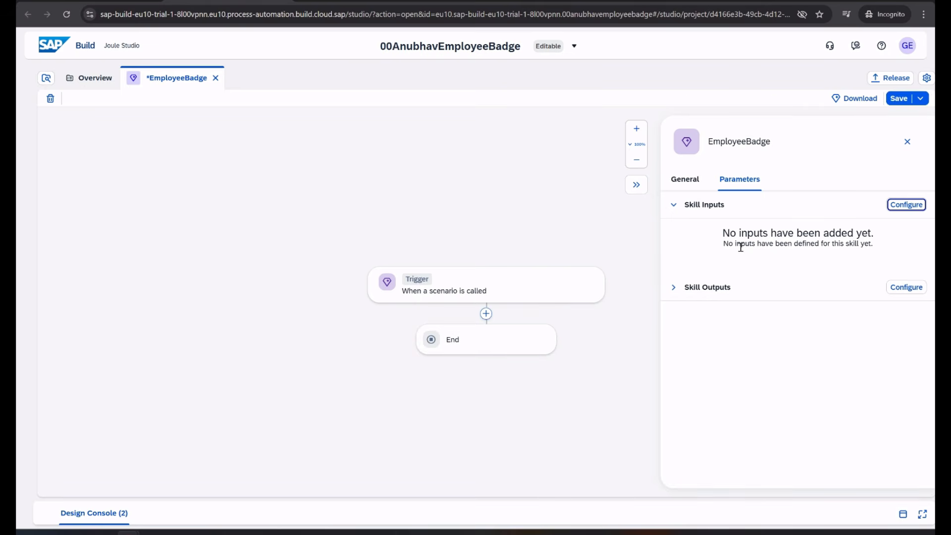
{"action": "left_click", "coordinate": [914, 288]}
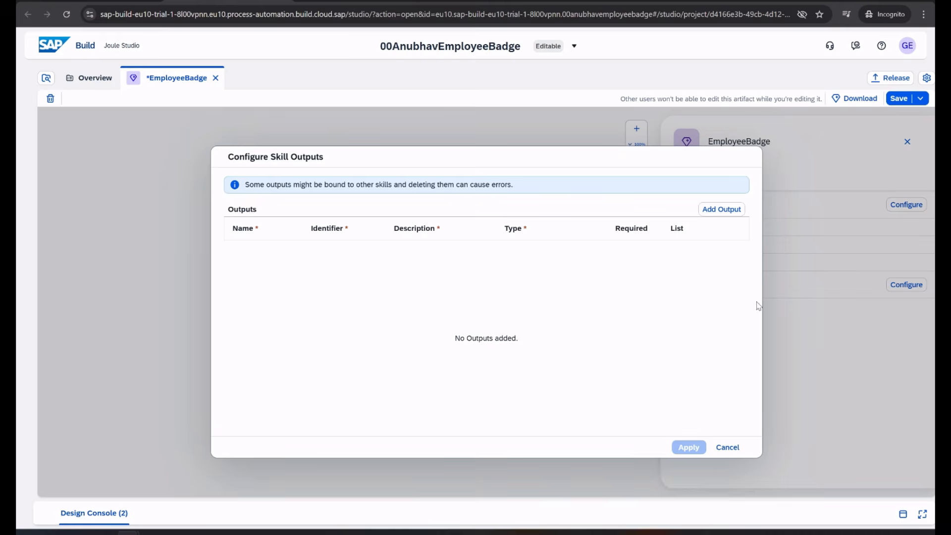
Add a required Number output BadgeId described 'Badge ID genrated by Joule Skill'
{"action": "left_click", "coordinate": [707, 210]}
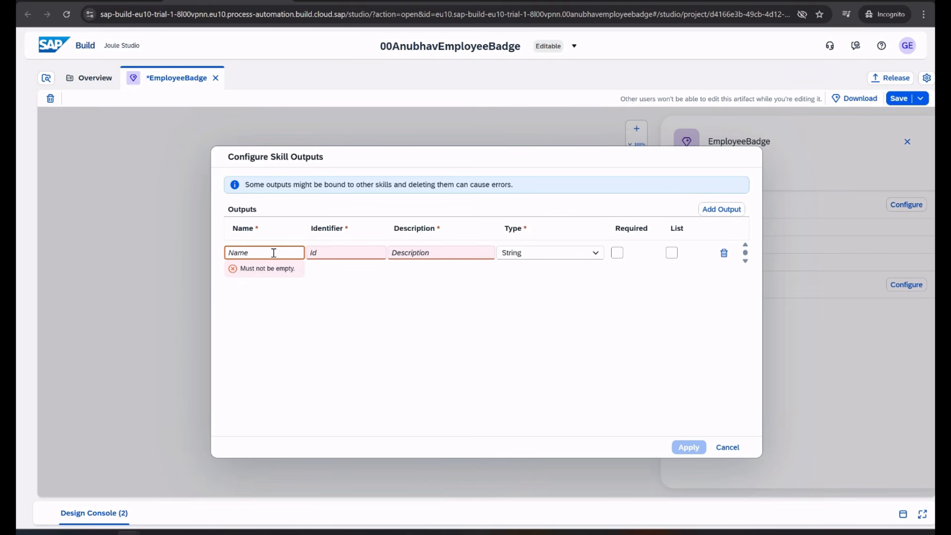
{"action": "type", "text": "Badh"}
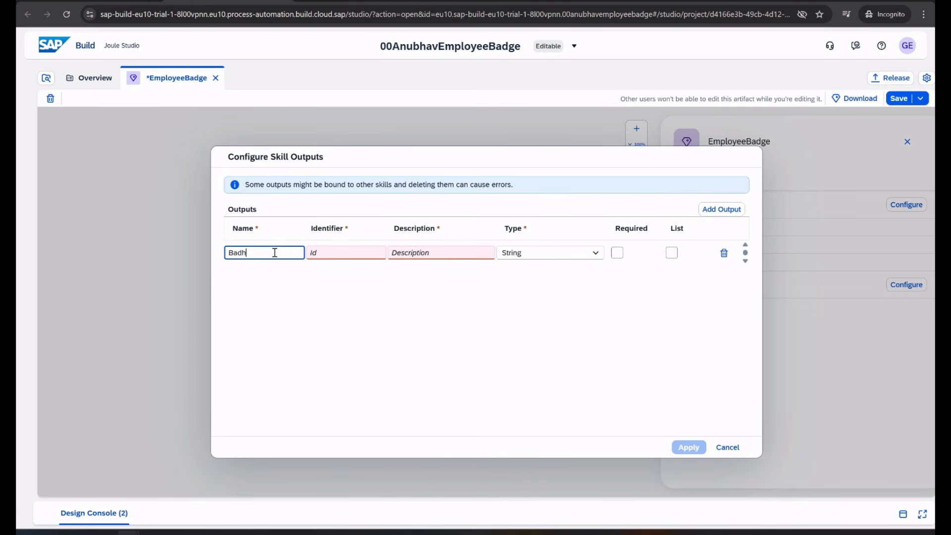
{"action": "key", "text": "Tab"}
{"action": "left_click", "coordinate": [424, 253]}
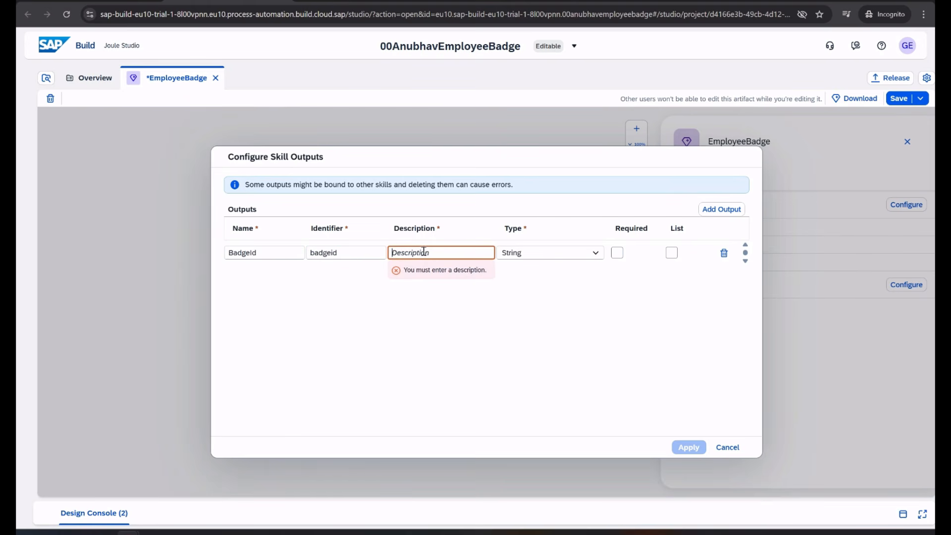
{"action": "left_click", "coordinate": [594, 255]}
{"action": "left_click", "coordinate": [540, 310]}
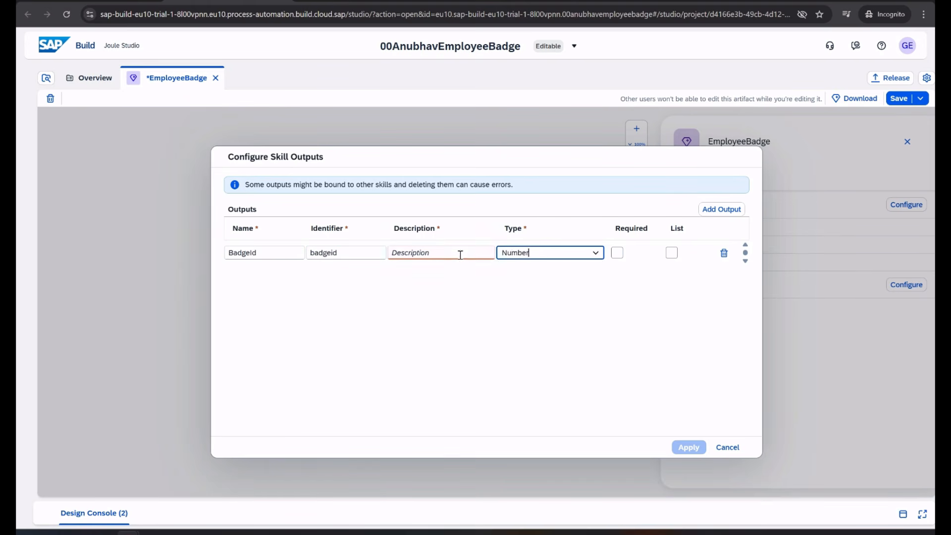
{"action": "left_click", "coordinate": [460, 254]}
{"action": "type", "text": "Badge ID genrated "}
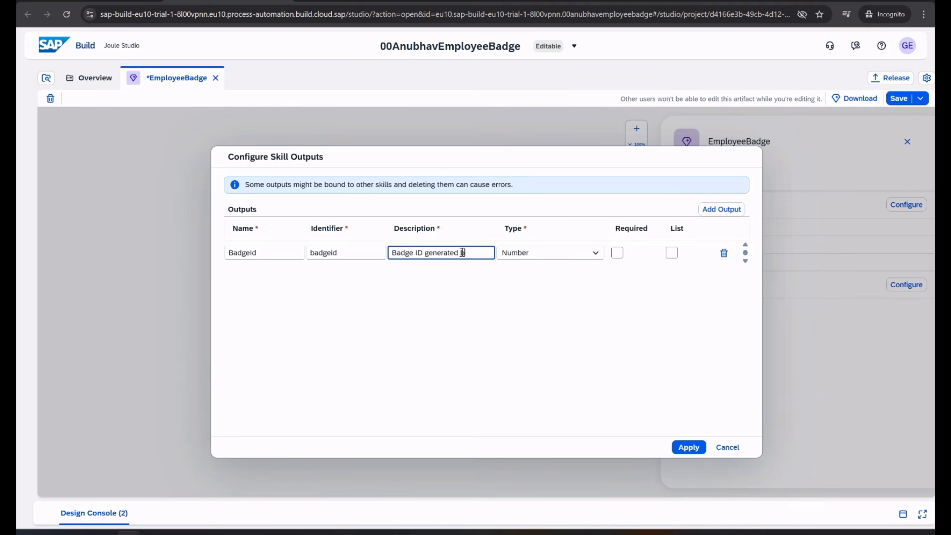
{"action": "type", "text": "by Joule Skill"}
{"action": "key", "text": "Tab"}
{"action": "key", "text": "Tab"}
{"action": "key", "text": "space"}
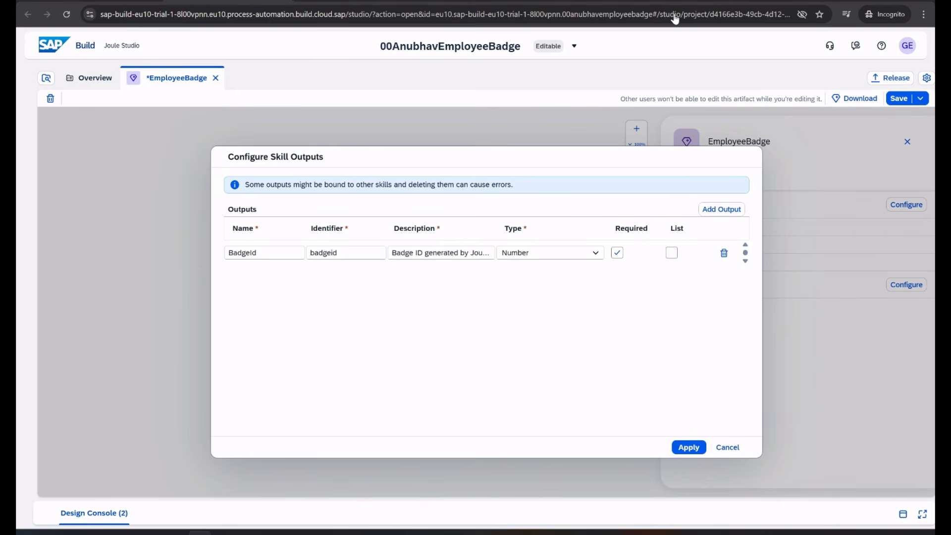
Add Employee Id and Employee Name outputs, apply them, and review the parameter lists
{"action": "left_click", "coordinate": [713, 209]}
{"action": "type", "text": "Employee Id"}
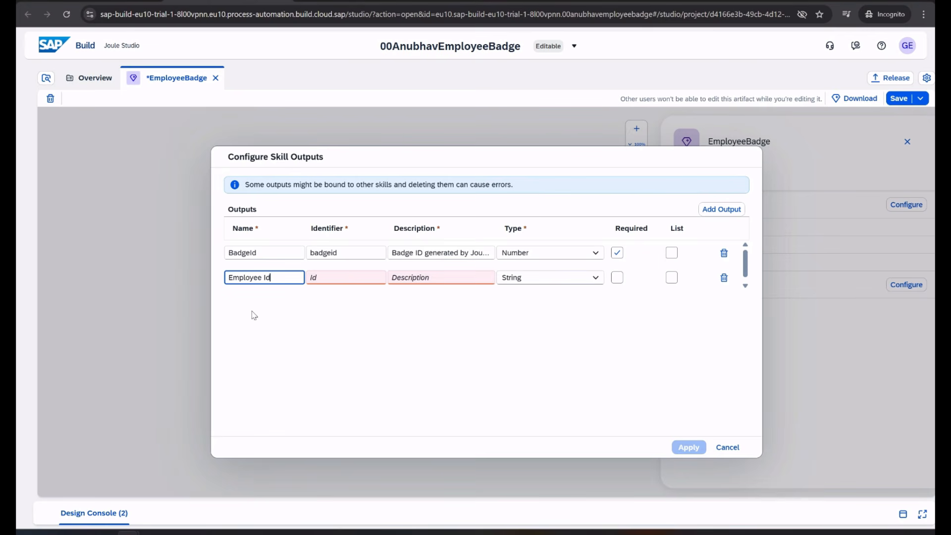
{"action": "key", "text": "Tab"}
{"action": "key", "text": "Tab"}
{"action": "type", "text": "Em"}
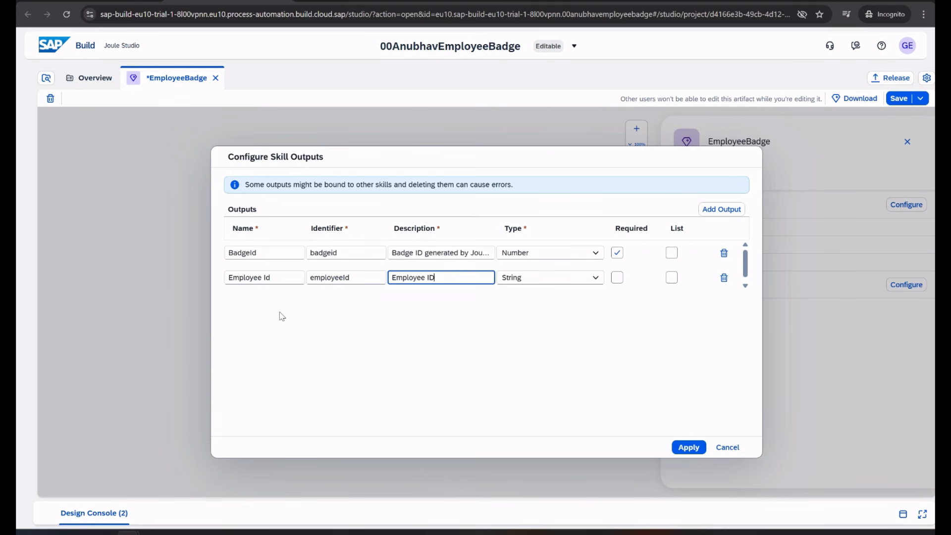
{"action": "left_click", "coordinate": [721, 209]}
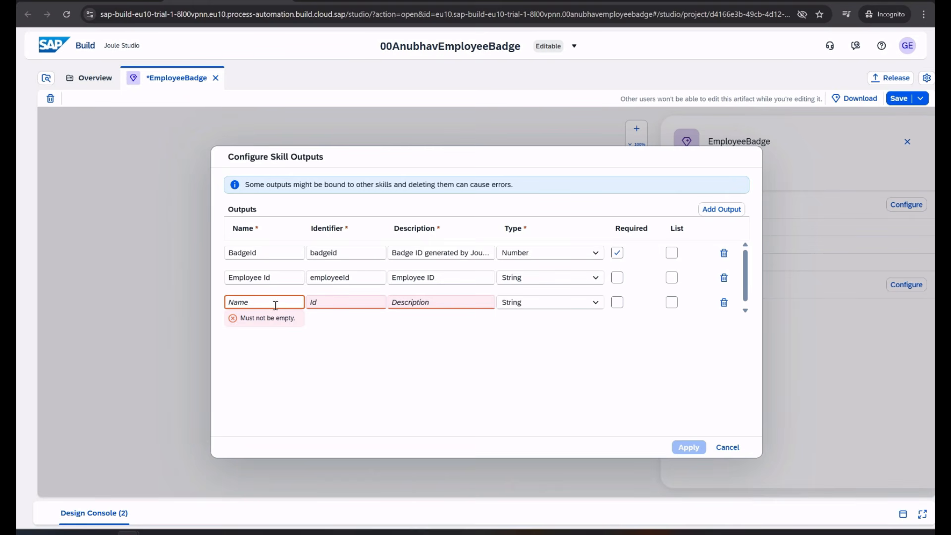
{"action": "type", "text": "Employee Name"}
{"action": "key", "text": "Tab"}
{"action": "key", "text": "Tab"}
{"action": "type", "text": "Emp"}
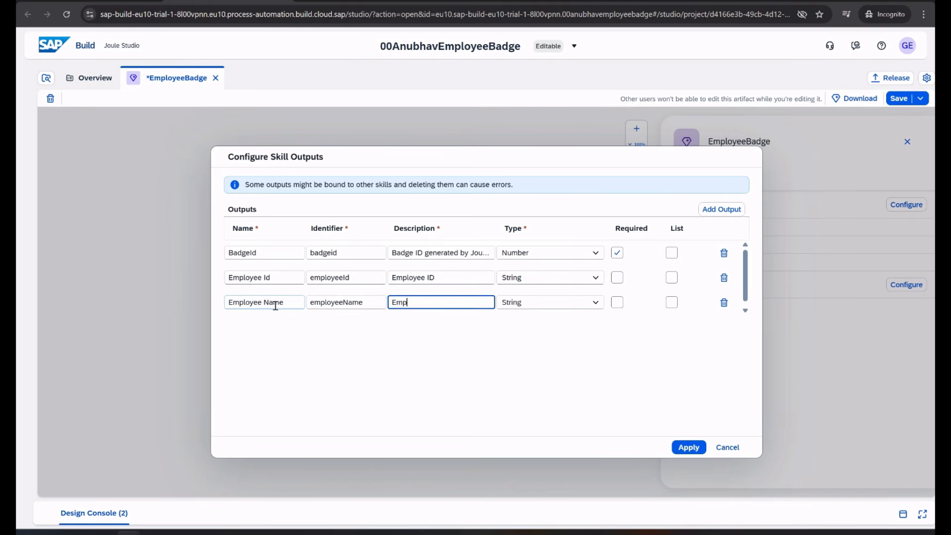
{"action": "type", "text": "loyee Nam"}
{"action": "left_click", "coordinate": [689, 447]}
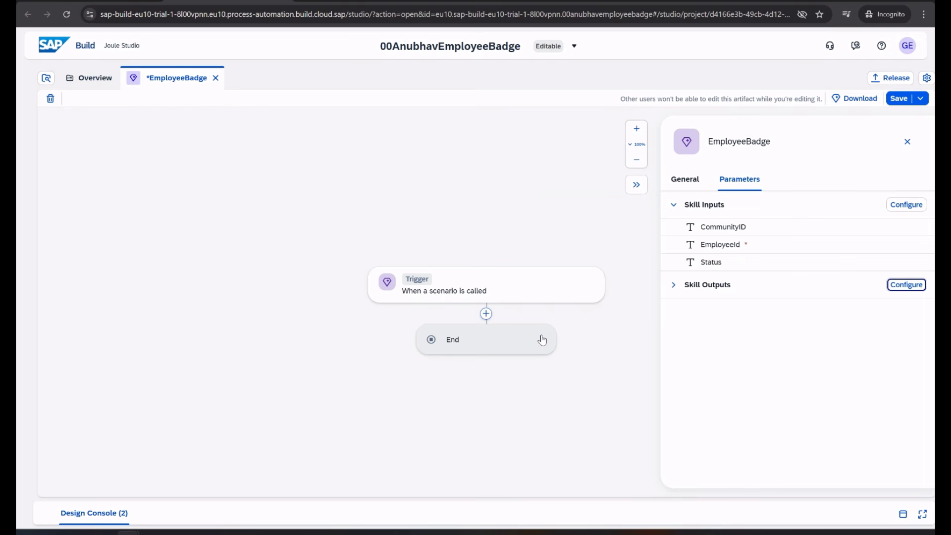
{"action": "left_click", "coordinate": [674, 284]}
{"action": "left_click", "coordinate": [674, 204]}
Recheck the skill outputs list and bring up the step chooser below the trigger
{"action": "left_click", "coordinate": [674, 281]}
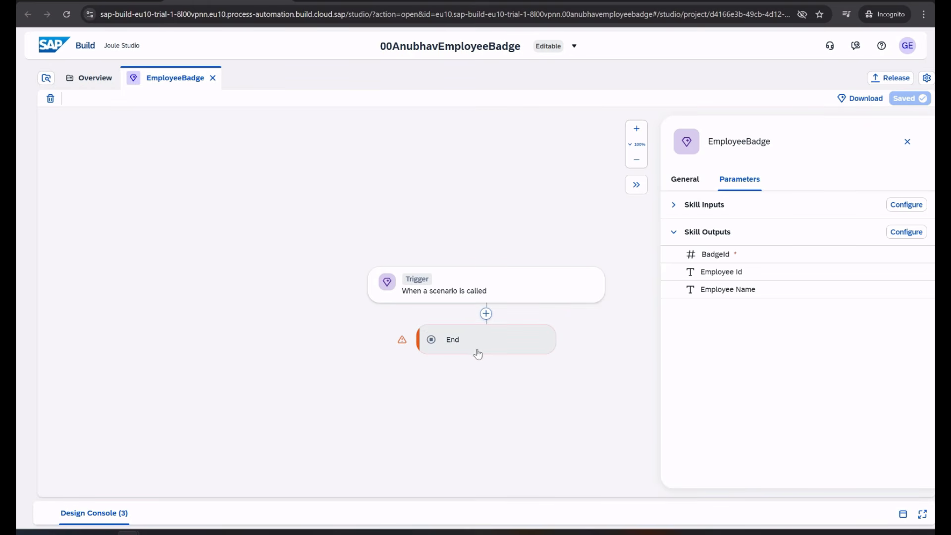
{"action": "left_click", "coordinate": [485, 314]}
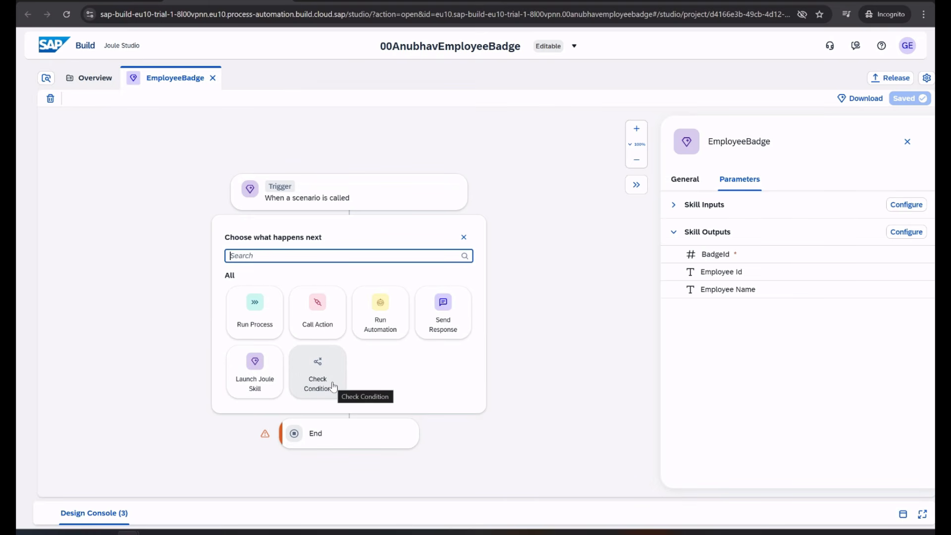
Add the 'Retrieves business partner data by using business partner number' action found by searching 'Business partner'
{"action": "left_click", "coordinate": [327, 323]}
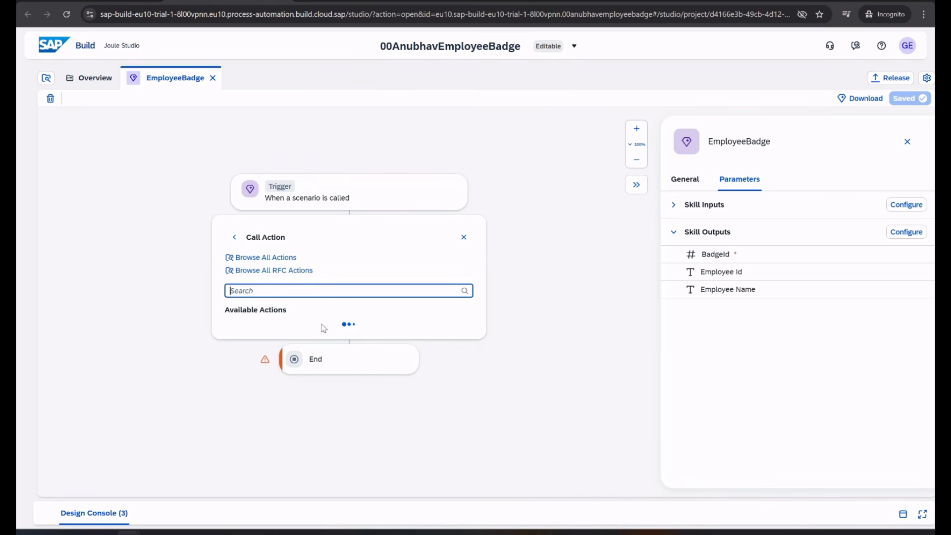
{"action": "left_click", "coordinate": [265, 258]}
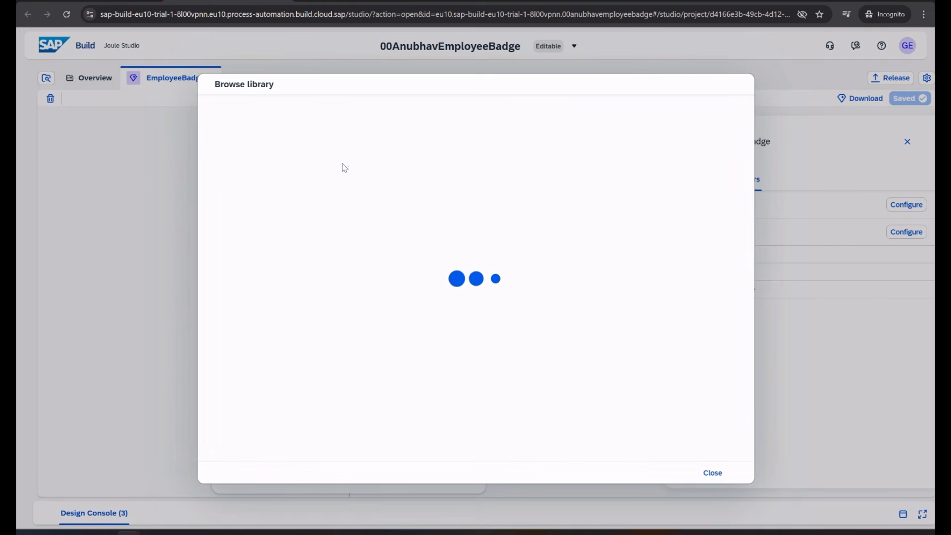
{"action": "left_click", "coordinate": [309, 122]}
{"action": "type", "text": "Business"}
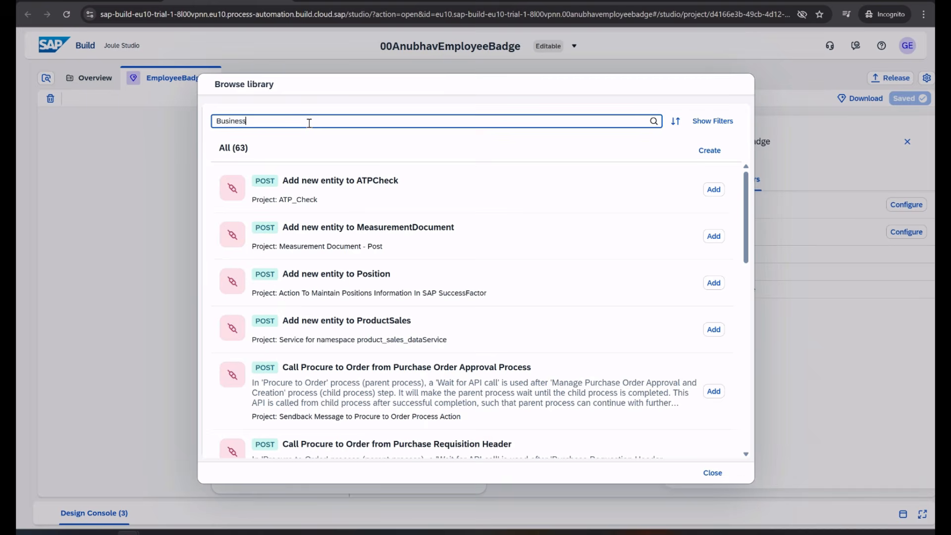
{"action": "type", "text": " partner"}
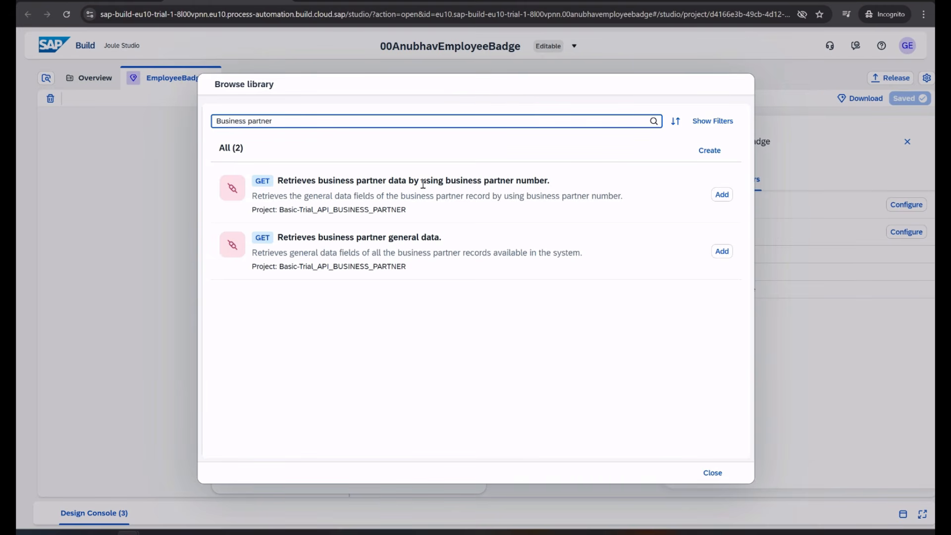
{"action": "left_click", "coordinate": [721, 194]}
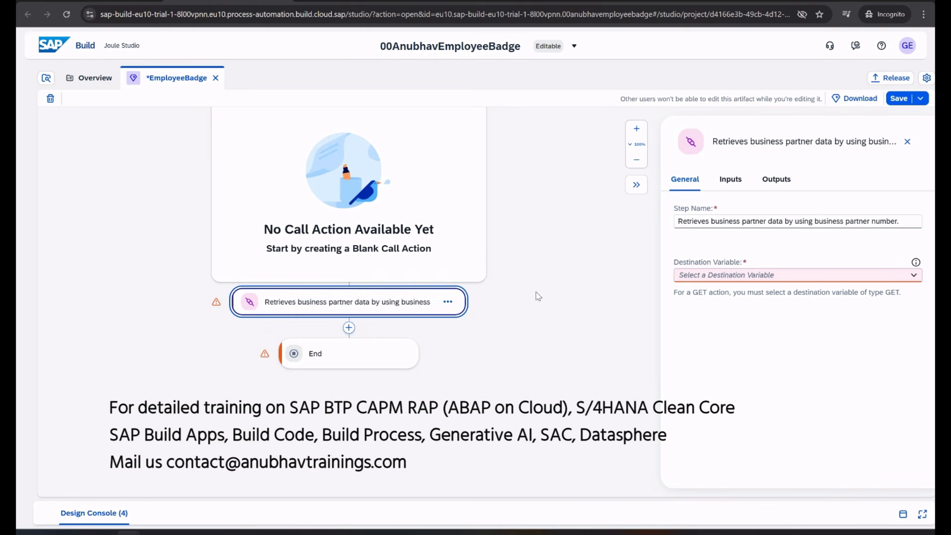
Create the destination variable destToS4HANA for the step and close the resulting error
{"action": "scroll", "coordinate": [511, 276], "scroll_direction": "up", "scroll_amount": 4}
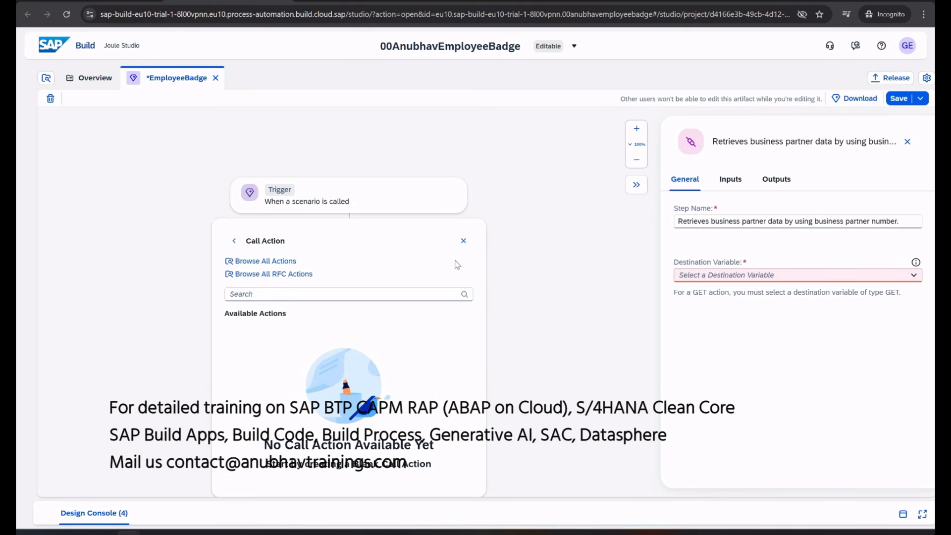
{"action": "left_click", "coordinate": [463, 241]}
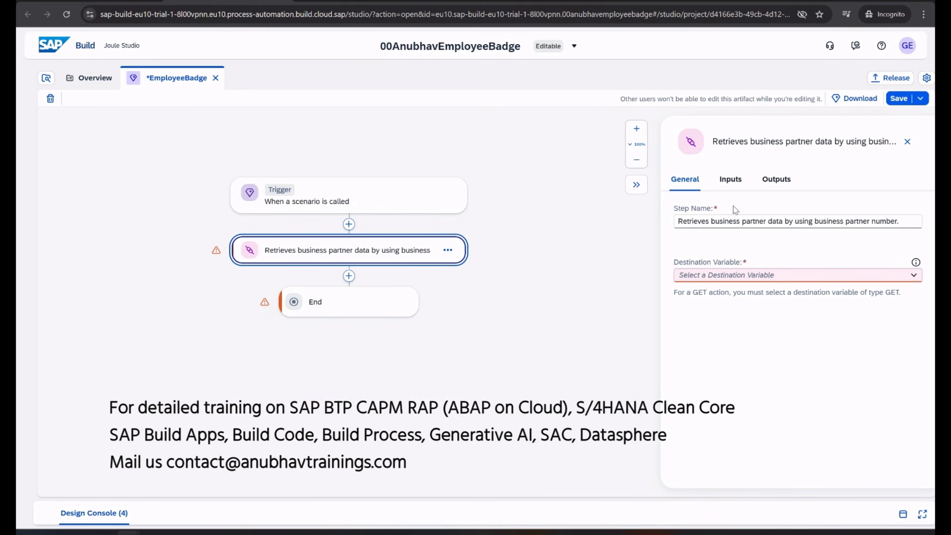
{"action": "left_click", "coordinate": [723, 277]}
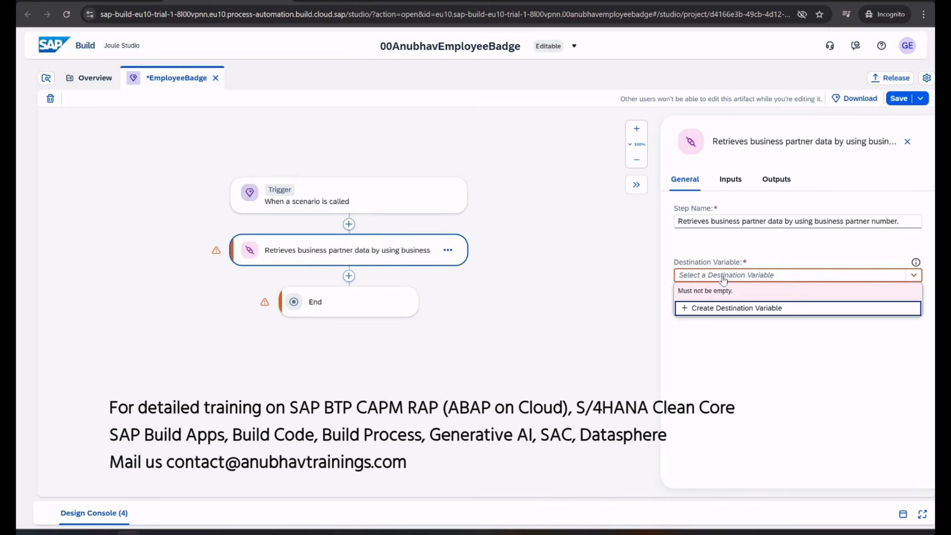
{"action": "left_click", "coordinate": [723, 308]}
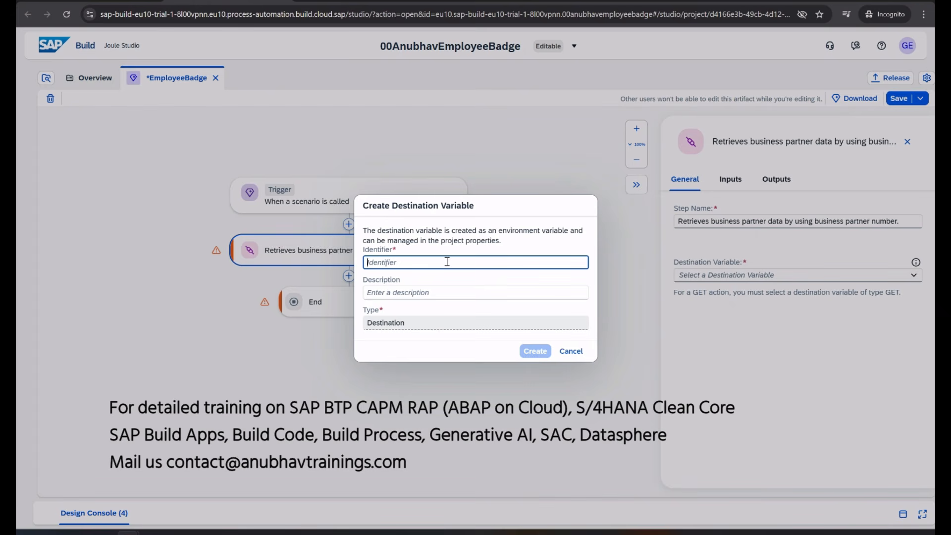
{"action": "type", "text": "destToS"}
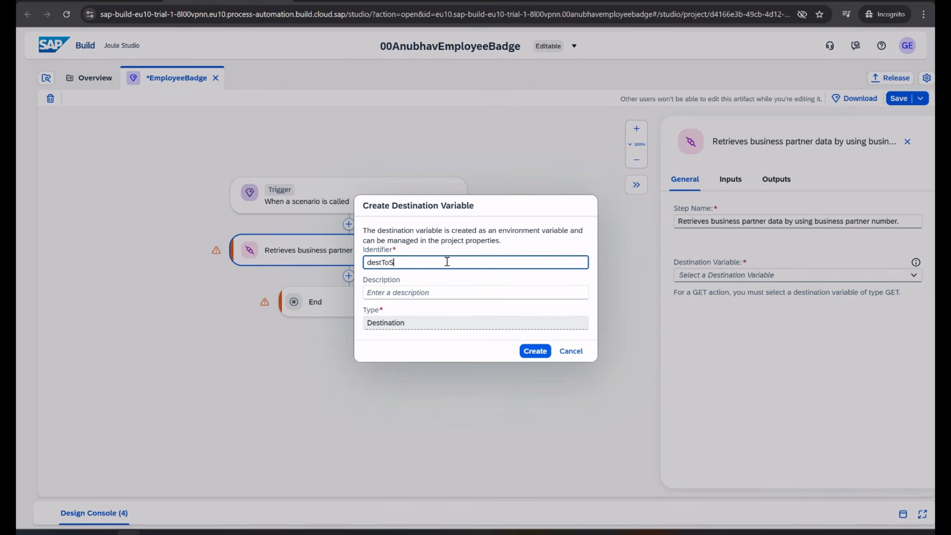
{"action": "type", "text": "4HANA"}
{"action": "key", "text": "Tab"}
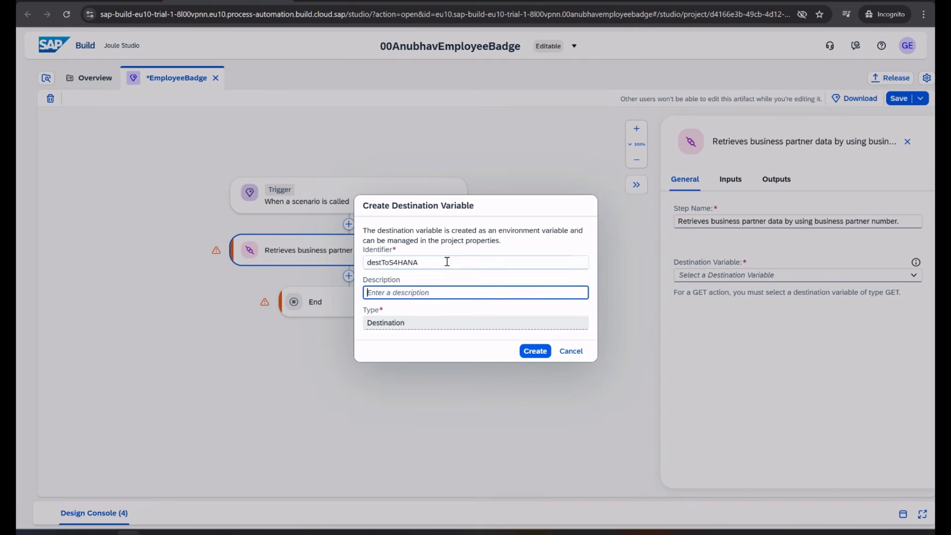
{"action": "key", "text": "shift+Tab"}
{"action": "left_click", "coordinate": [535, 351]}
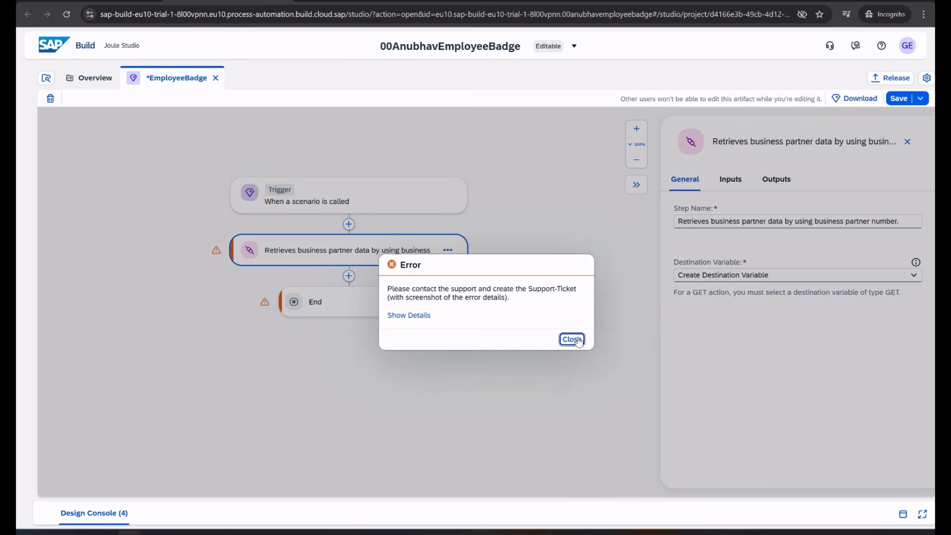
{"action": "left_click", "coordinate": [571, 339]}
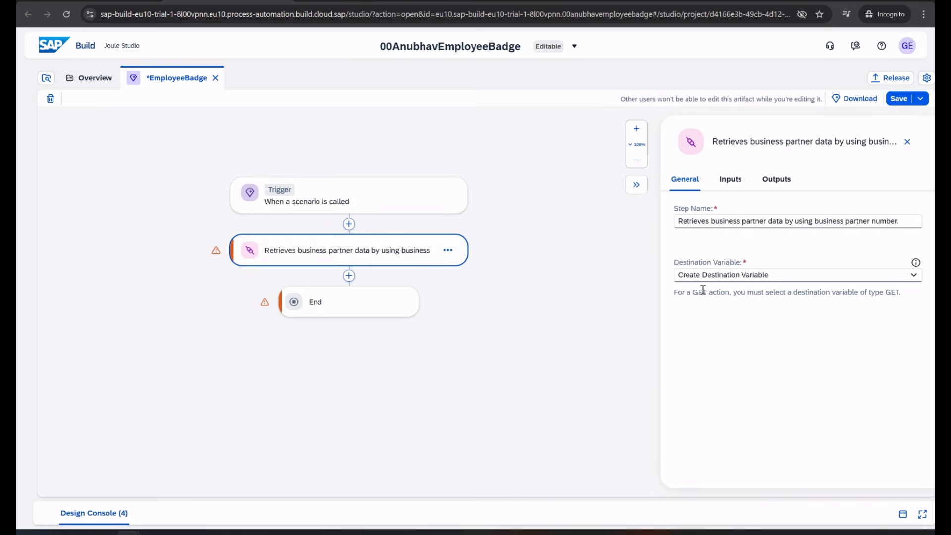
Map EmployeeId to the BusinessPartner input and inspect the A_BusinessPartnerType output fields
{"action": "left_click", "coordinate": [731, 179]}
{"action": "left_click", "coordinate": [721, 232]}
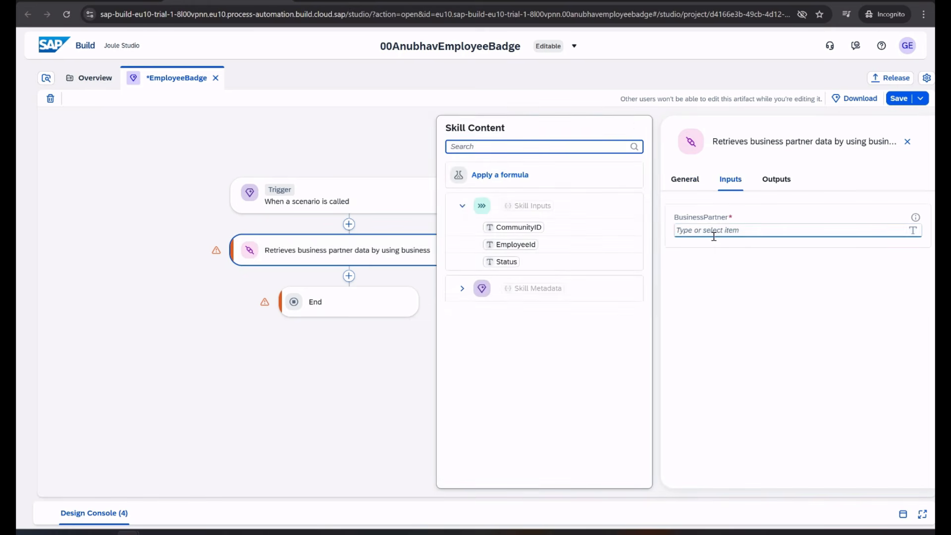
{"action": "left_click", "coordinate": [510, 245]}
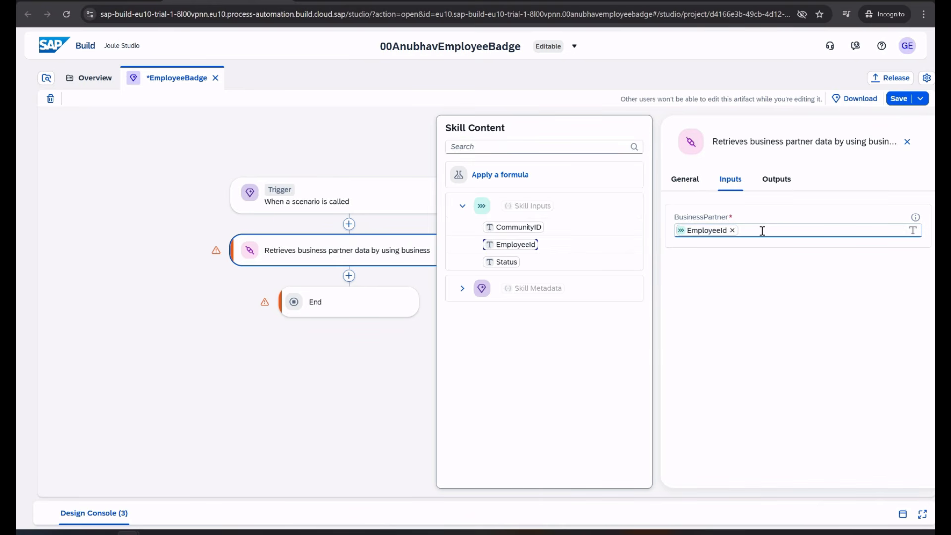
{"action": "left_click", "coordinate": [781, 187]}
{"action": "left_click", "coordinate": [676, 241]}
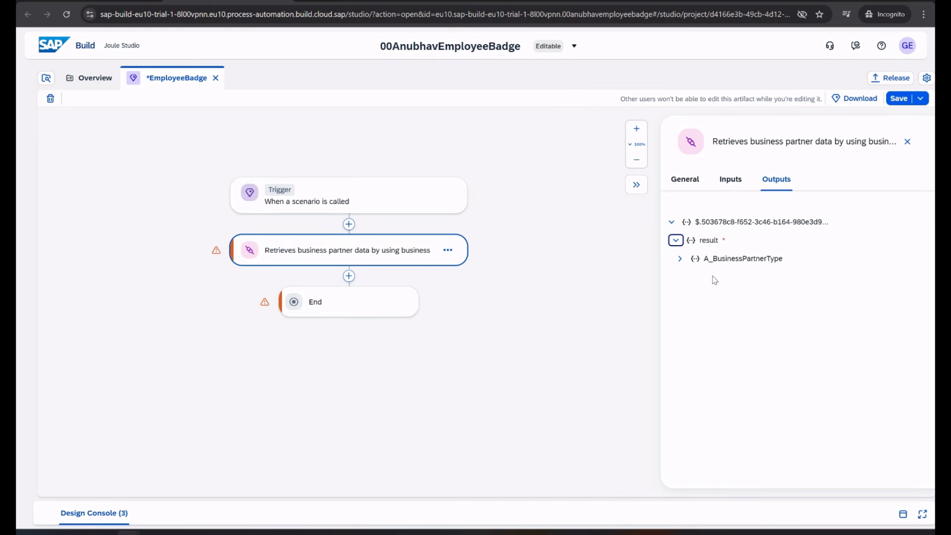
{"action": "left_click_drag", "start_coordinate": [700, 219], "coordinate": [818, 221]}
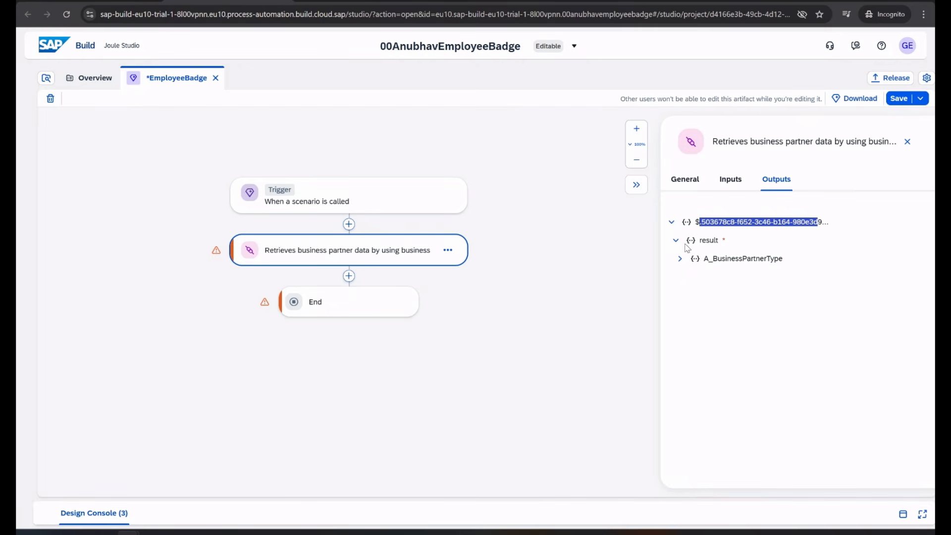
{"action": "left_click", "coordinate": [680, 259]}
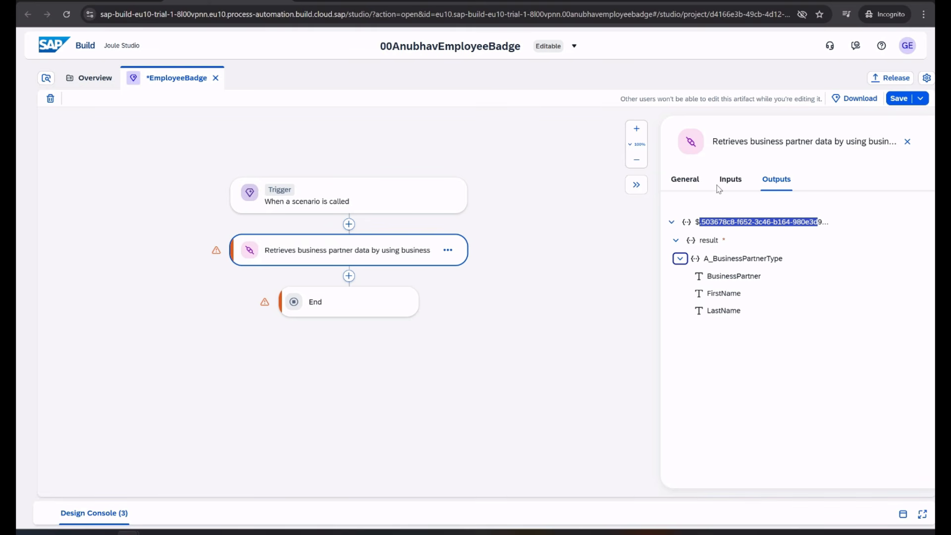
Assign destToS4HANA as the step's destination variable and save the skill
{"action": "left_click", "coordinate": [685, 179]}
{"action": "left_click", "coordinate": [730, 280]}
{"action": "left_click", "coordinate": [728, 308]}
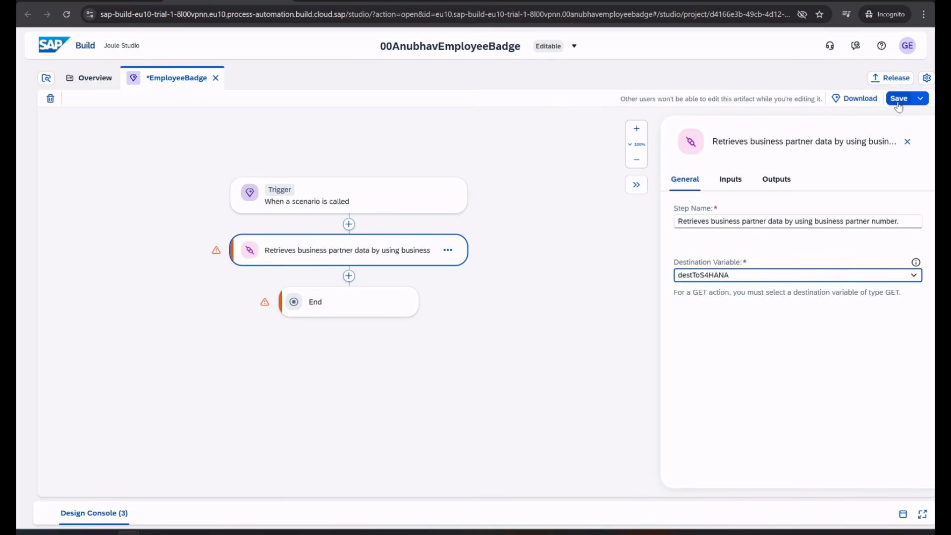
{"action": "left_click", "coordinate": [732, 181]}
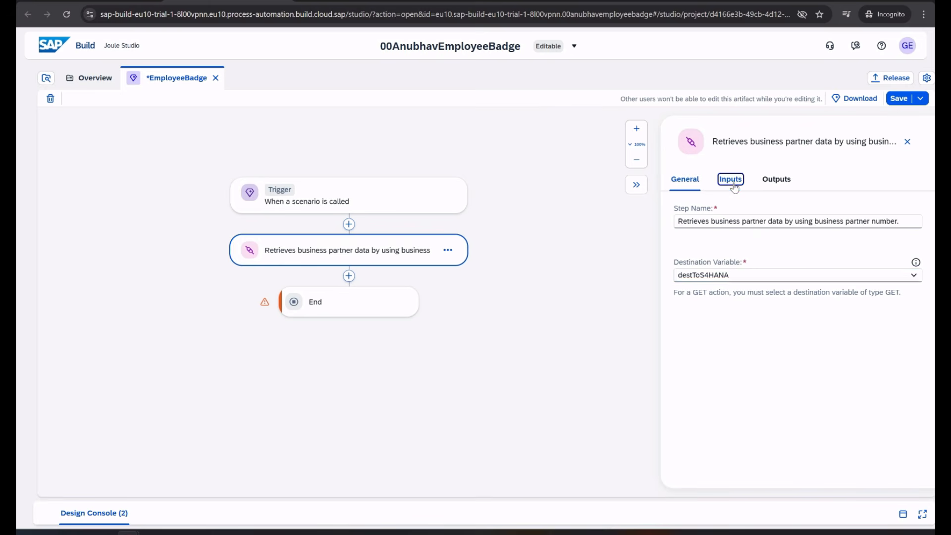
{"action": "left_click", "coordinate": [684, 180]}
{"action": "key", "text": "ctrl+s"}
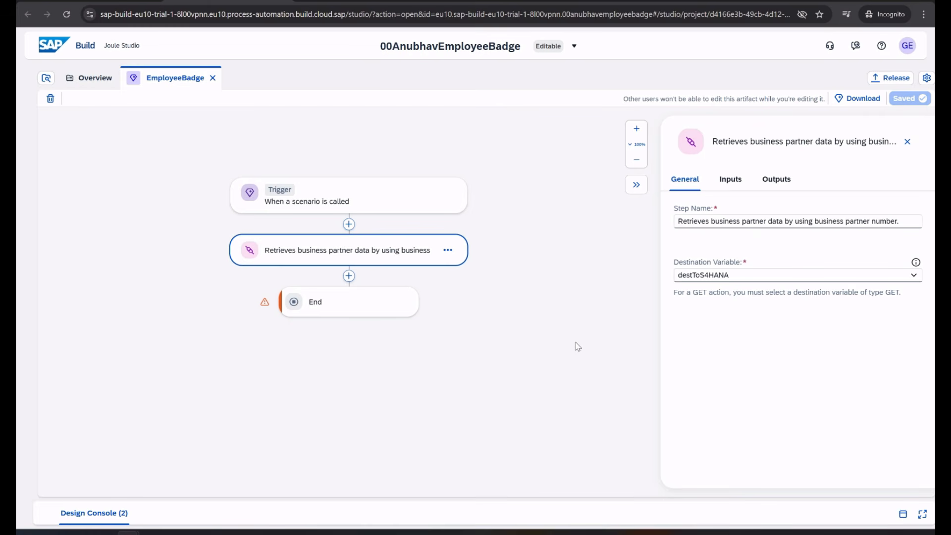
{"action": "left_click", "coordinate": [348, 276]}
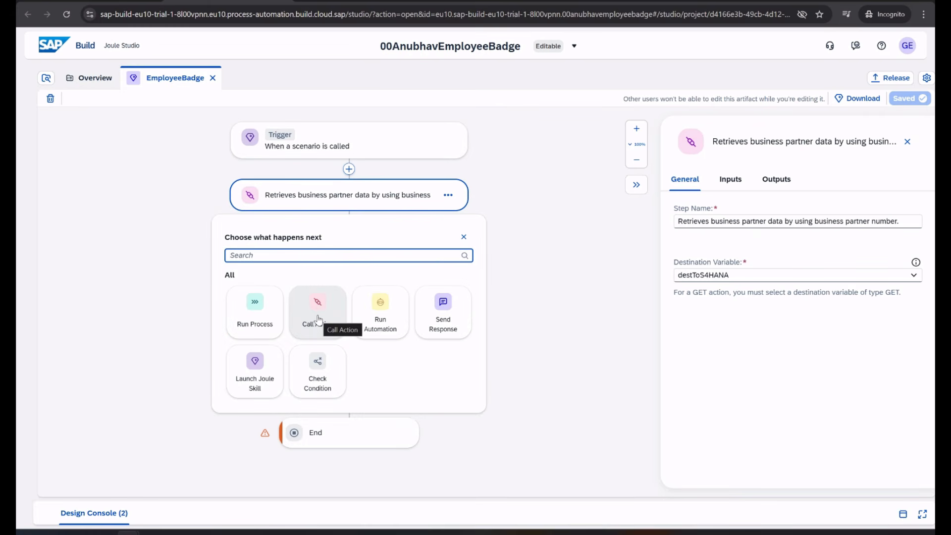
Add the 'Invoke action createBadge' action, found by searching 'Badge', after the retrieval step
{"action": "left_click", "coordinate": [319, 318]}
{"action": "left_click", "coordinate": [268, 258]}
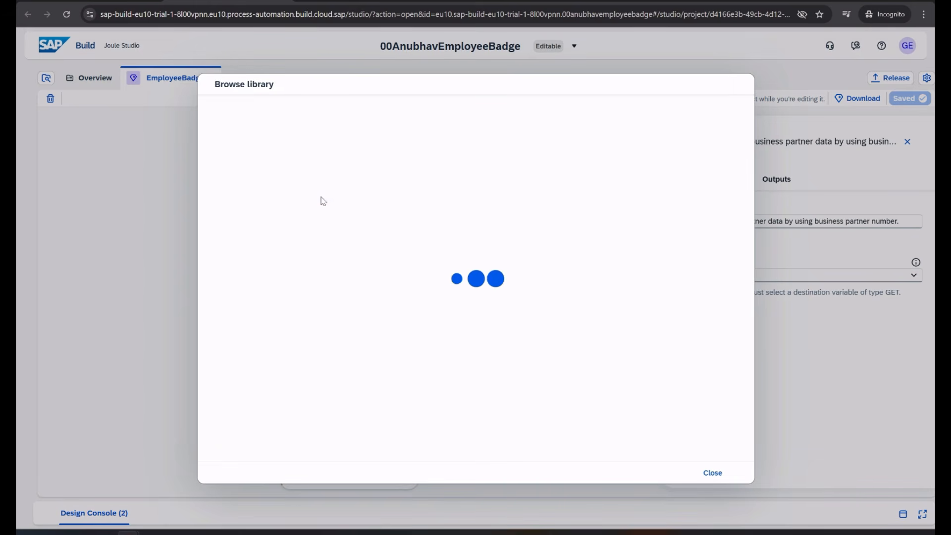
{"action": "left_click", "coordinate": [317, 120]}
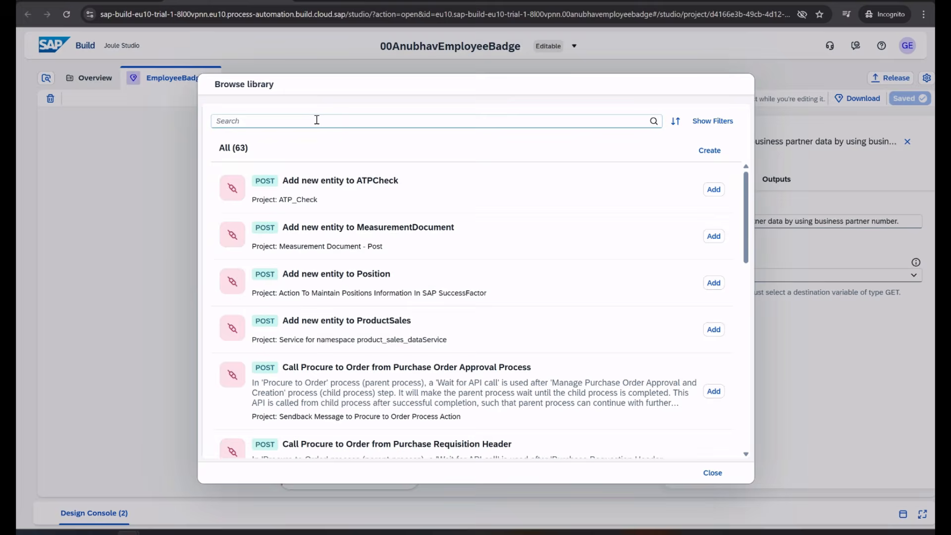
{"action": "type", "text": "Badge"}
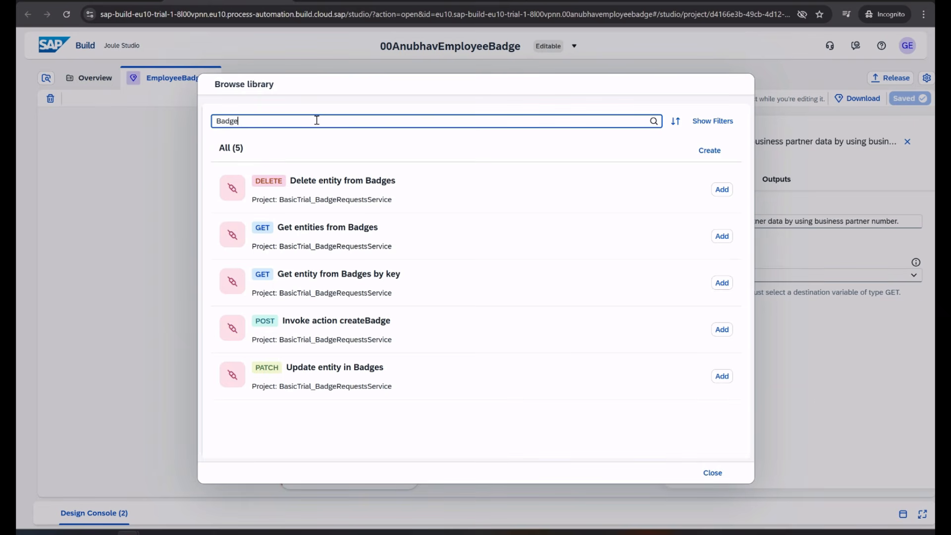
{"action": "left_click", "coordinate": [312, 321]}
{"action": "left_click", "coordinate": [722, 330]}
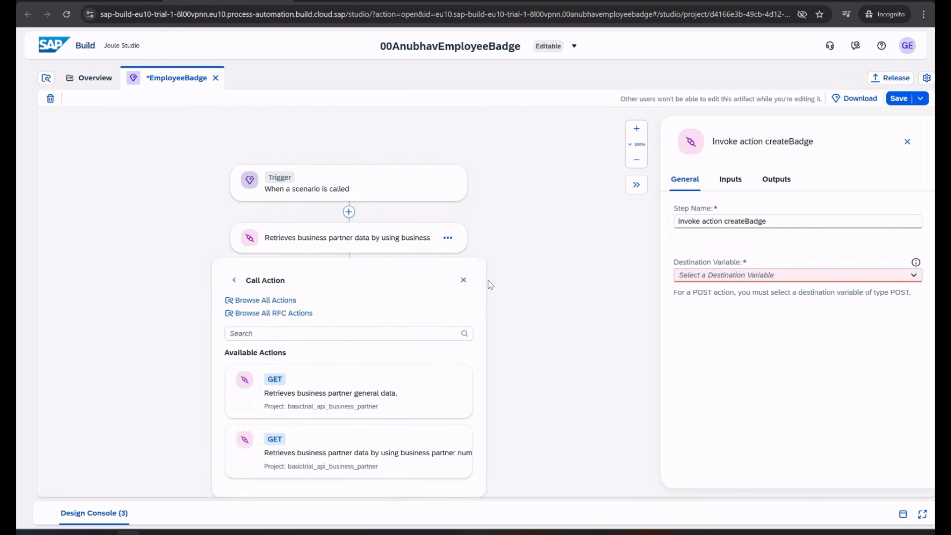
{"action": "left_click", "coordinate": [463, 280]}
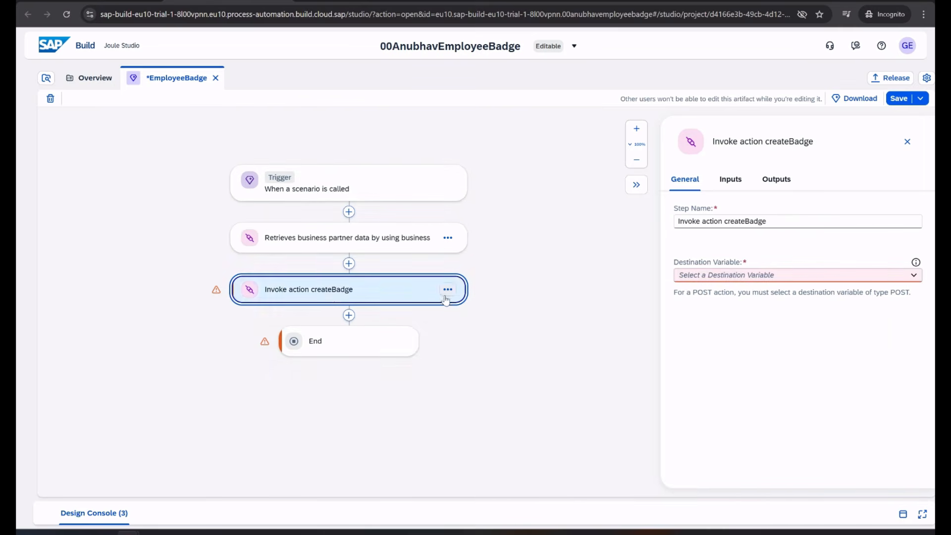
Create a new badgeSystem destination variable and make it the createBadge step's destination
{"action": "left_click", "coordinate": [912, 274]}
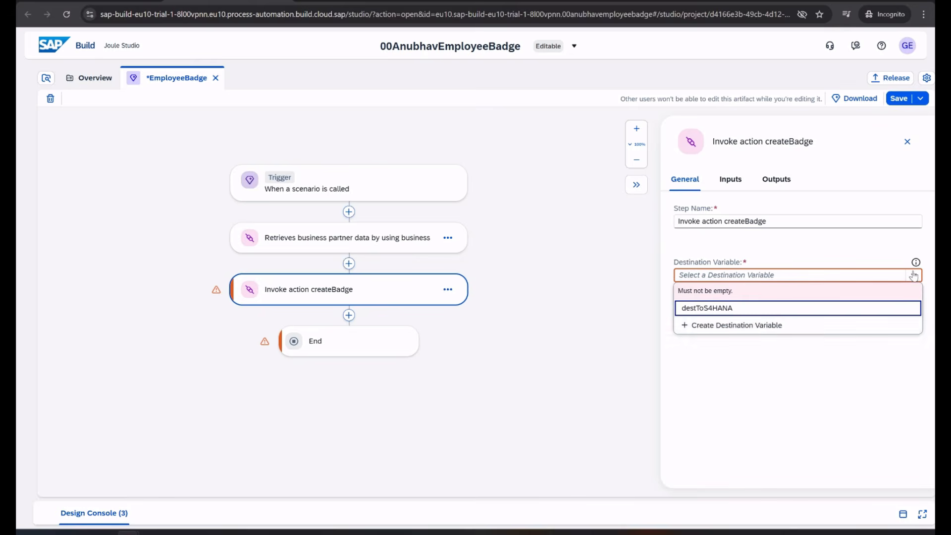
{"action": "left_click", "coordinate": [780, 326]}
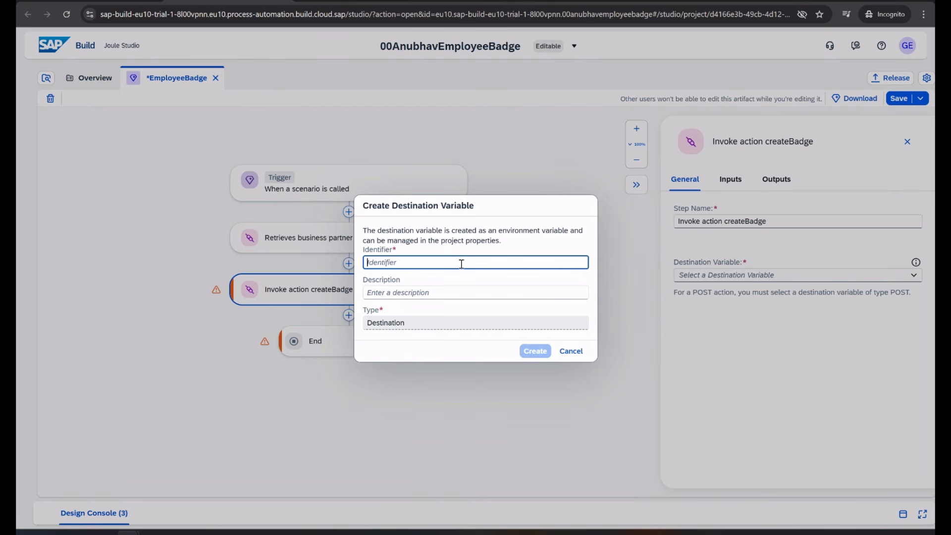
{"action": "type", "text": "badgeSystem"}
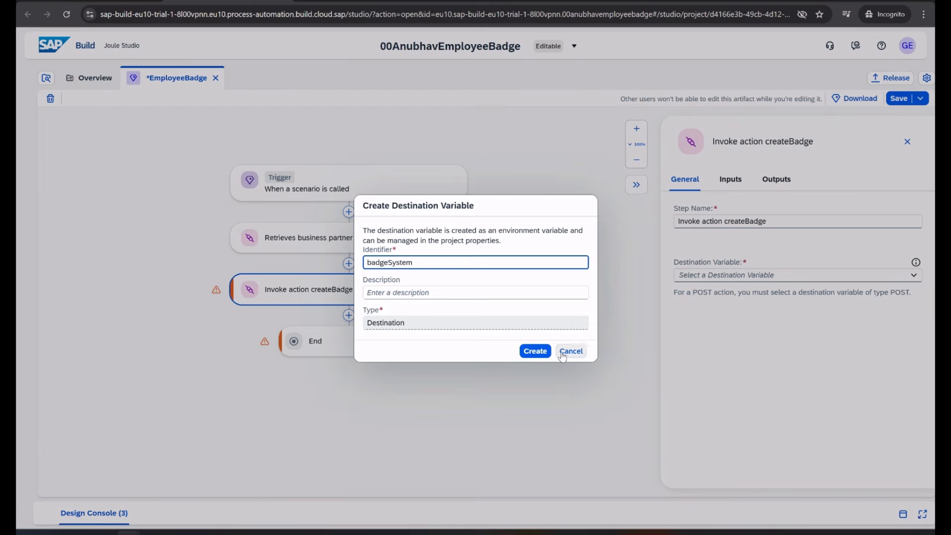
{"action": "left_click", "coordinate": [536, 351]}
{"action": "left_click", "coordinate": [900, 276]}
{"action": "left_click", "coordinate": [827, 288]}
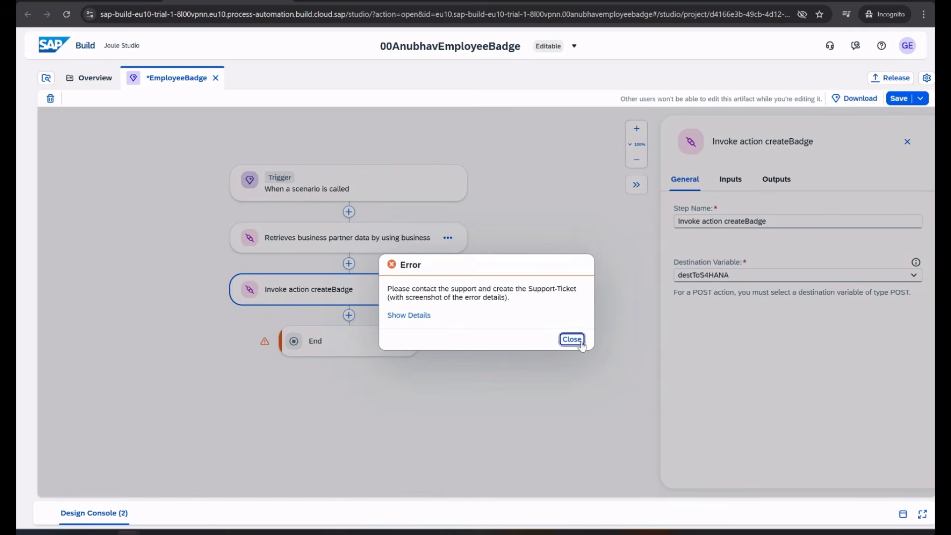
{"action": "left_click", "coordinate": [571, 338]}
{"action": "left_click", "coordinate": [902, 278]}
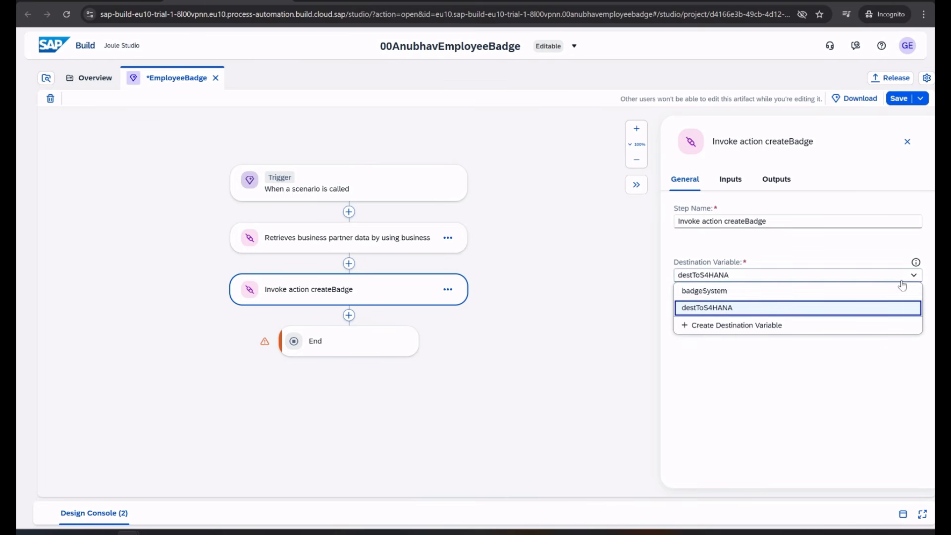
{"action": "left_click", "coordinate": [812, 291]}
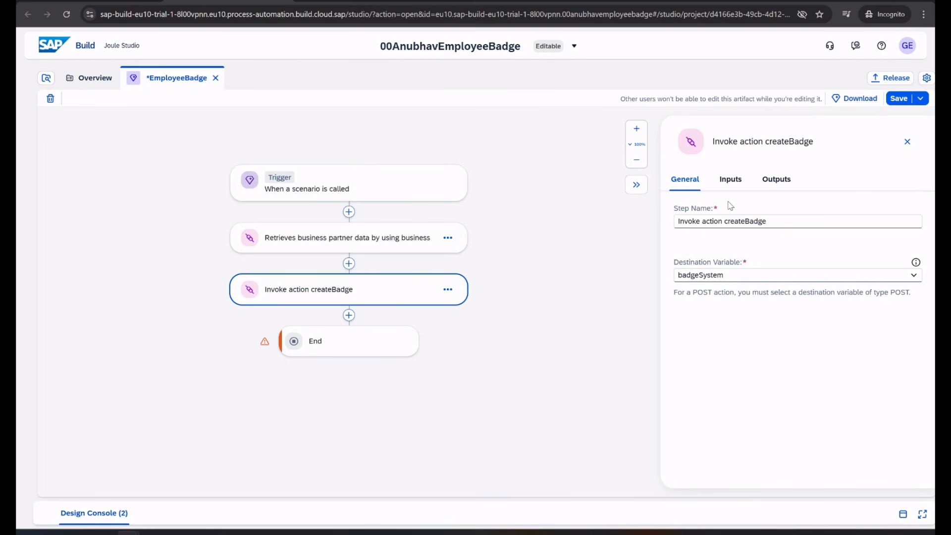
Map skill inputs EmployeeId to businesspartnerId and CommunityID to communityId
{"action": "left_click", "coordinate": [731, 180]}
{"action": "left_click", "coordinate": [713, 230]}
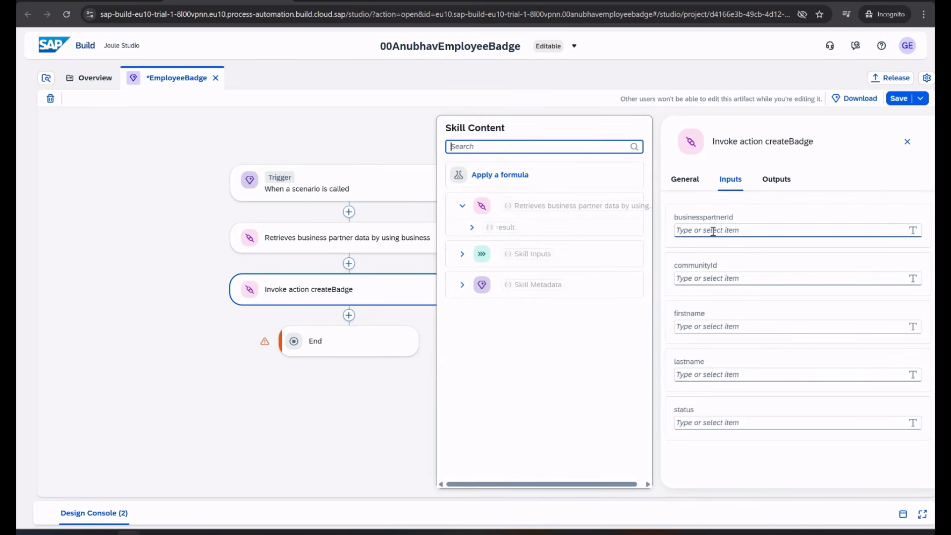
{"action": "left_click", "coordinate": [462, 254]}
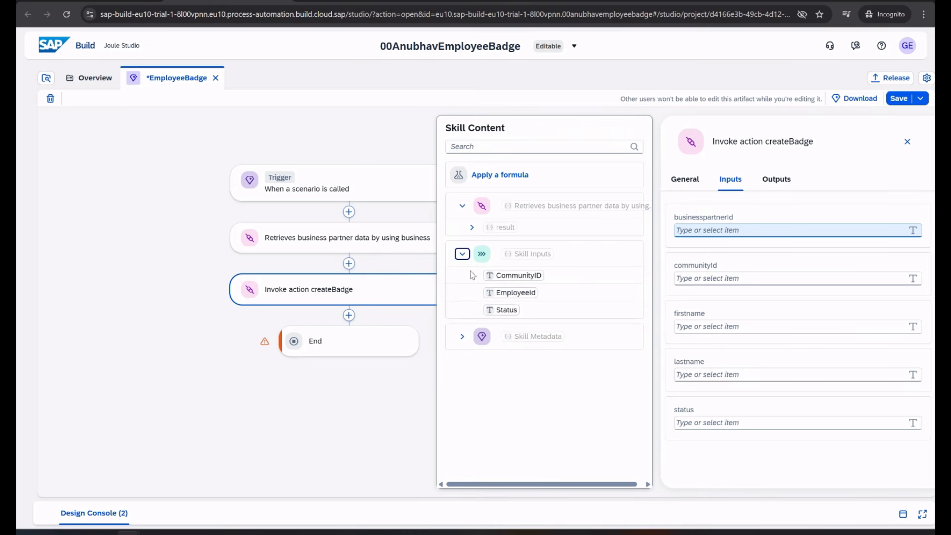
{"action": "left_click", "coordinate": [514, 293]}
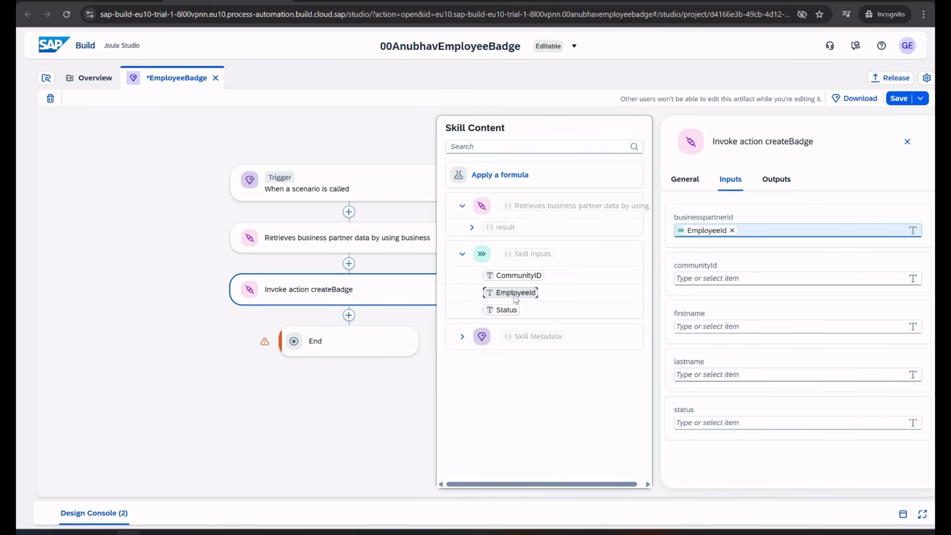
{"action": "left_click", "coordinate": [705, 279]}
{"action": "left_click", "coordinate": [518, 275]}
Map the retrieved FirstName, LastName and Status to firstname, lastname and status
{"action": "left_click", "coordinate": [713, 327]}
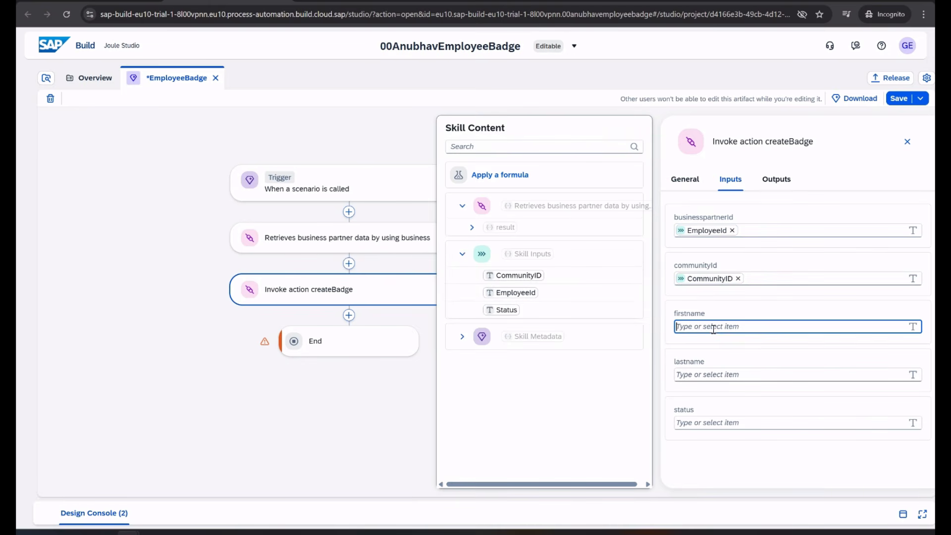
{"action": "left_click", "coordinate": [471, 227]}
{"action": "left_click", "coordinate": [481, 245]}
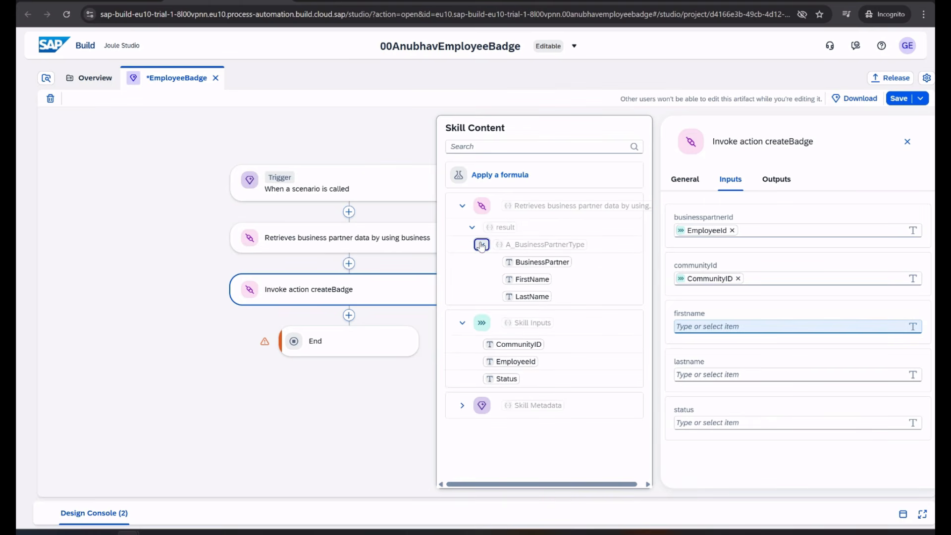
{"action": "left_click", "coordinate": [532, 279]}
{"action": "left_click", "coordinate": [696, 374]}
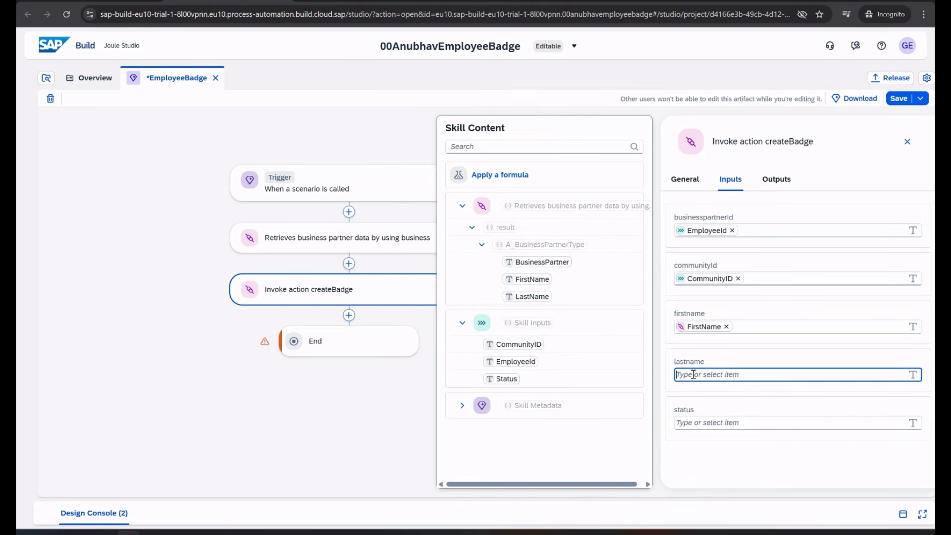
{"action": "left_click", "coordinate": [526, 297]}
{"action": "left_click", "coordinate": [709, 420]}
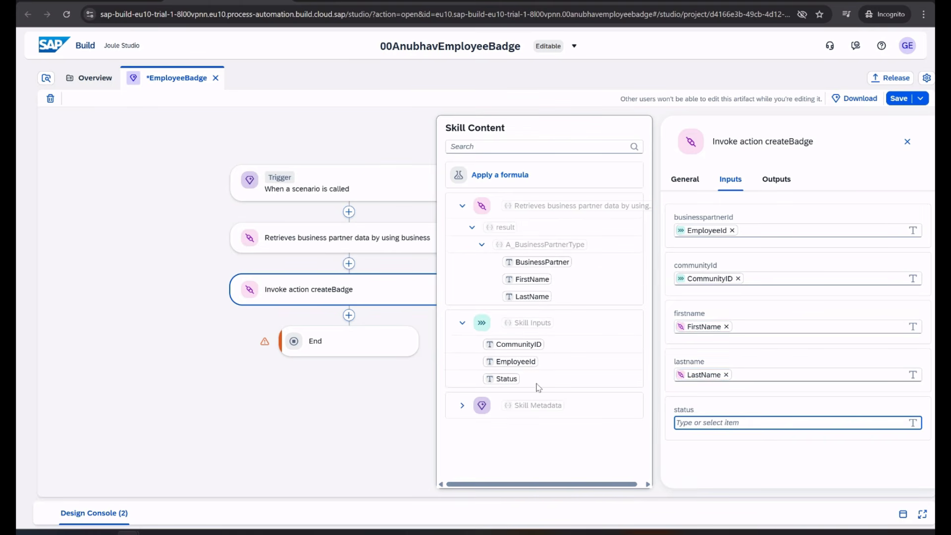
{"action": "left_click", "coordinate": [506, 379]}
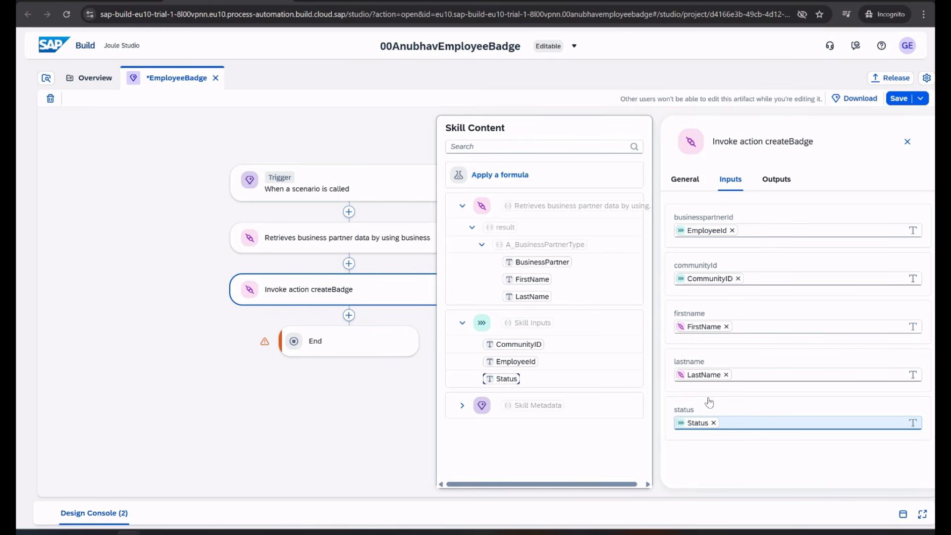
Review the createBadge outputs, save the EmployeeBadge skill, and add a step after createBadge
{"action": "left_click", "coordinate": [780, 183]}
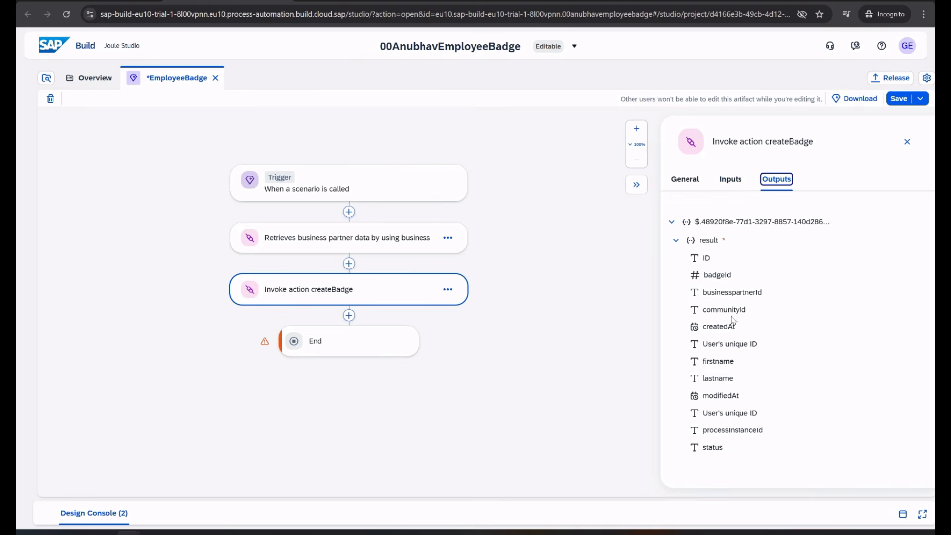
{"action": "left_click", "coordinate": [686, 181]}
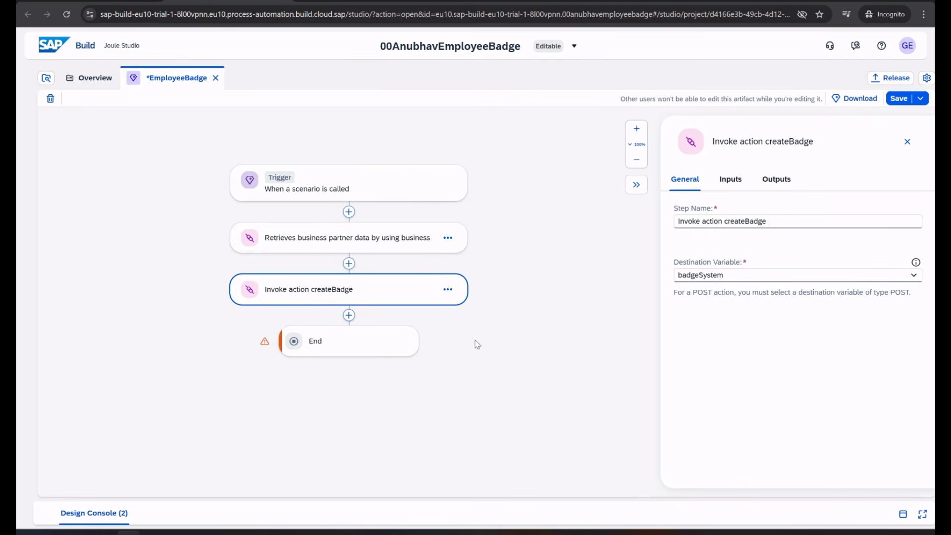
{"action": "key", "text": "ctrl+s"}
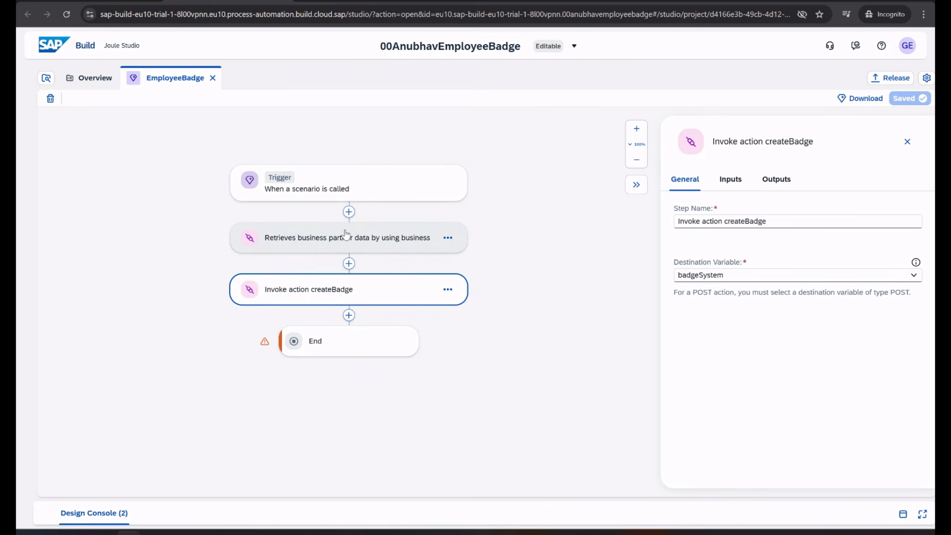
{"action": "left_click", "coordinate": [349, 316]}
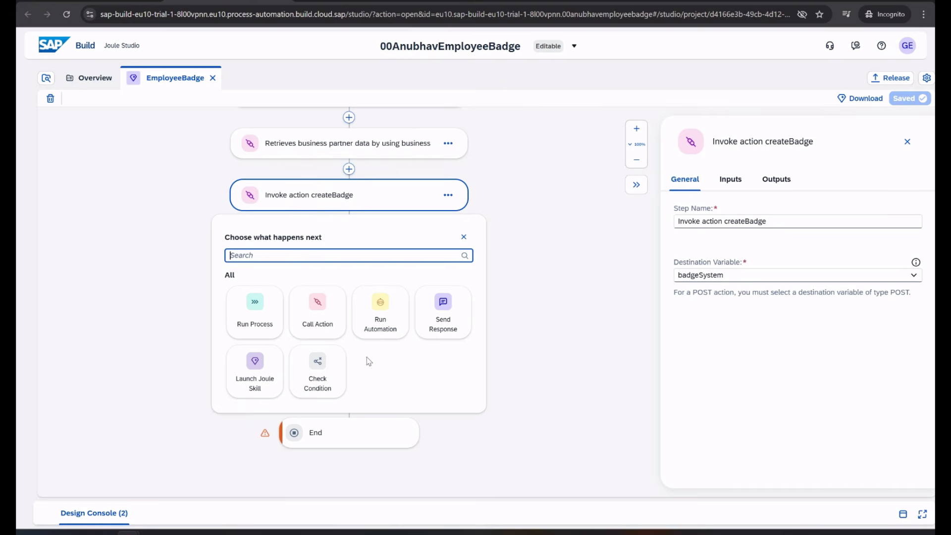
Add a Condition after createBadge whose If branch requires badgeId is not equal to 0
{"action": "left_click", "coordinate": [325, 372]}
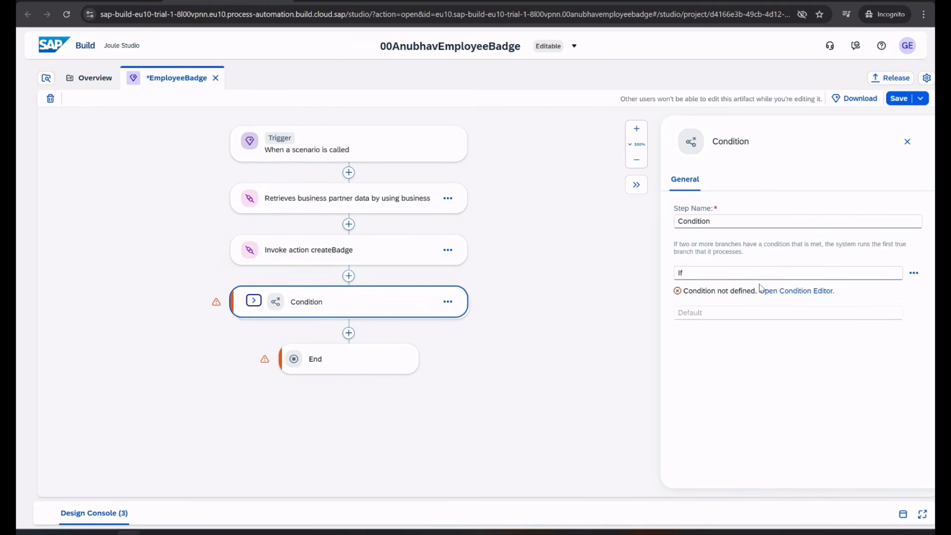
{"action": "left_click", "coordinate": [798, 292]}
{"action": "left_click", "coordinate": [280, 221]}
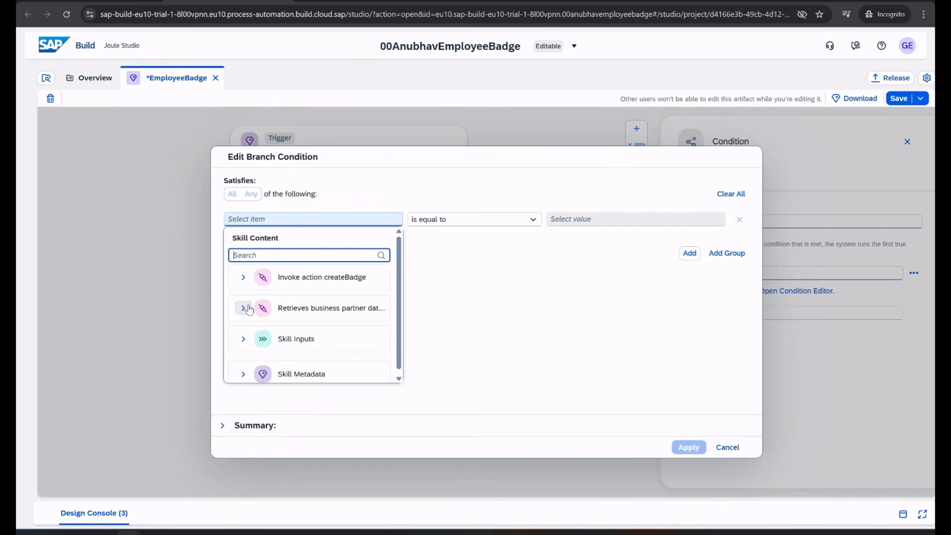
{"action": "left_click", "coordinate": [243, 277]}
{"action": "left_click", "coordinate": [251, 299]}
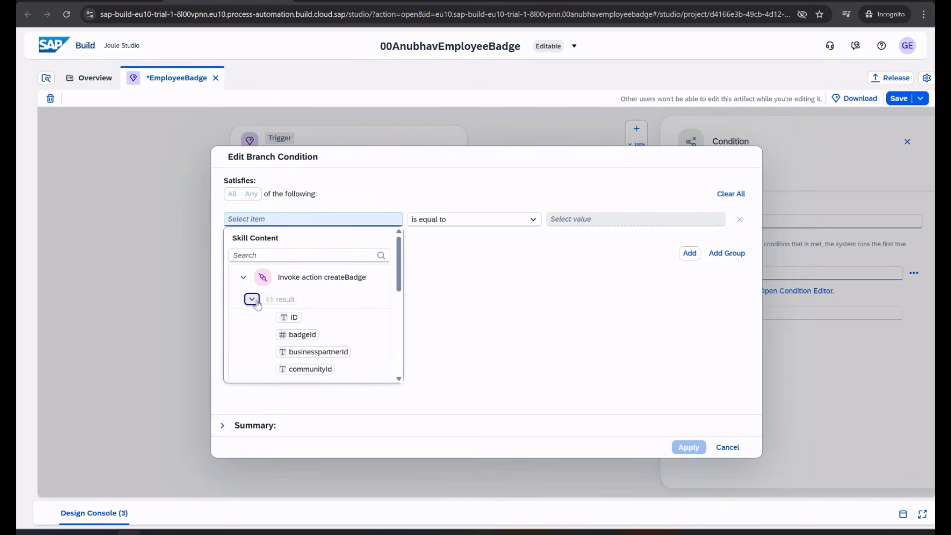
{"action": "scroll", "coordinate": [316, 319], "scroll_direction": "down", "scroll_amount": 1}
{"action": "left_click", "coordinate": [301, 281]}
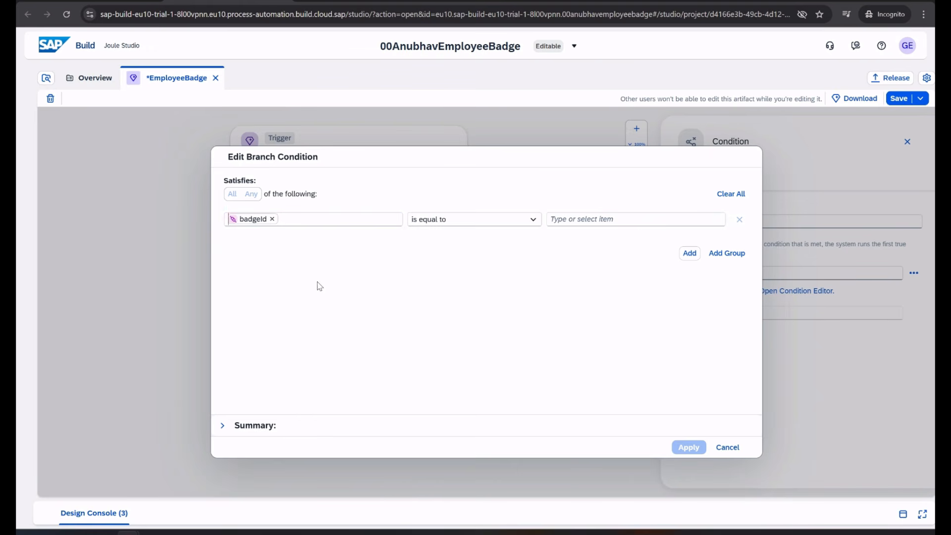
{"action": "left_click", "coordinate": [532, 219]}
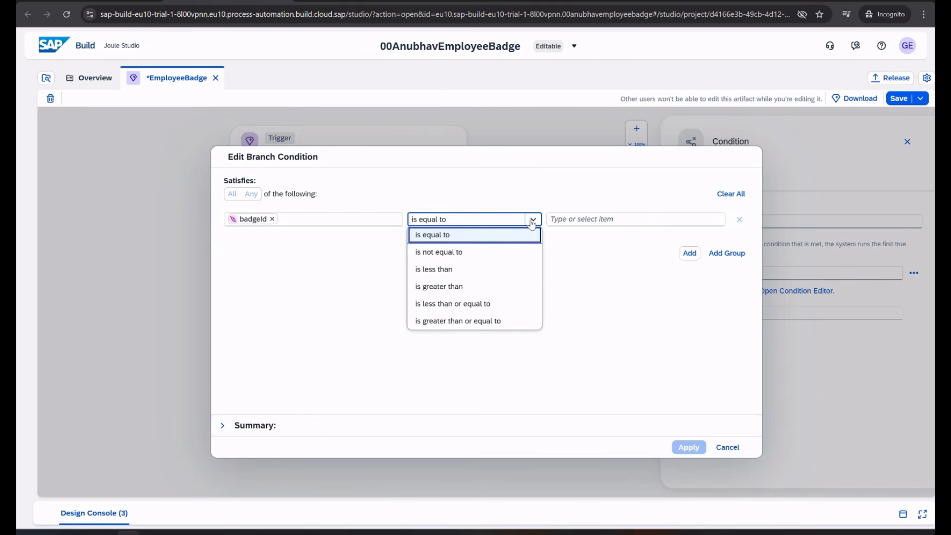
{"action": "left_click", "coordinate": [510, 252]}
{"action": "left_click", "coordinate": [571, 219]}
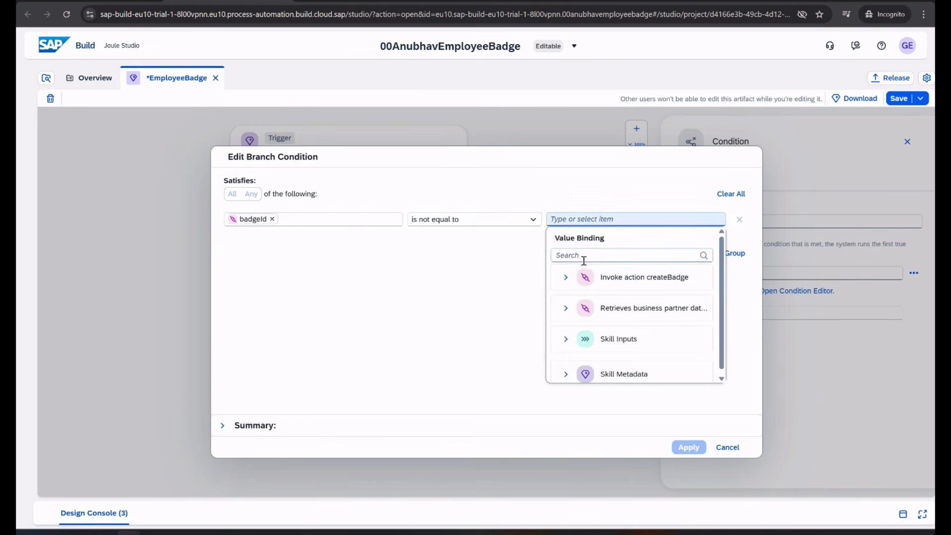
{"action": "type", "text": "0"}
{"action": "left_click", "coordinate": [688, 447]}
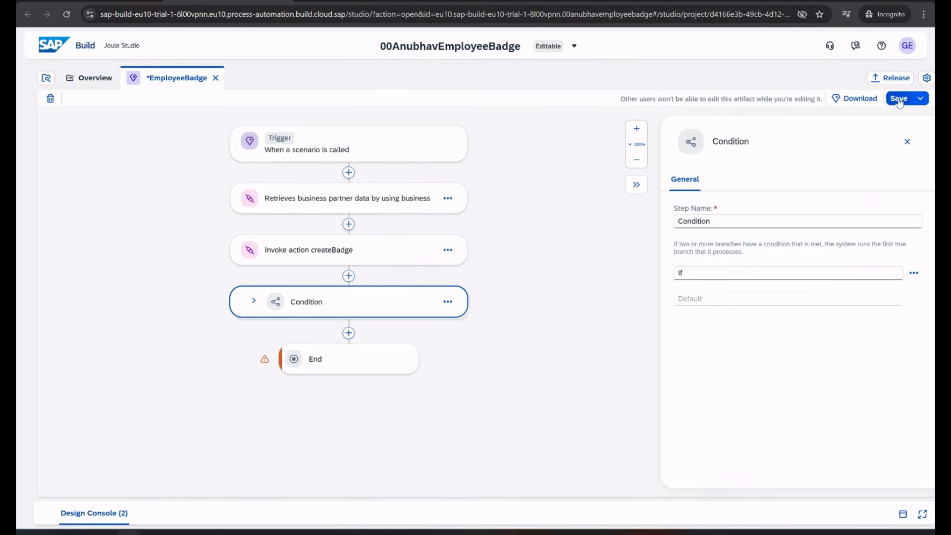
Rename the condition step to 'Condition to check if Badge was created'
{"action": "left_click", "coordinate": [737, 220]}
{"action": "type", "text": "to check i"}
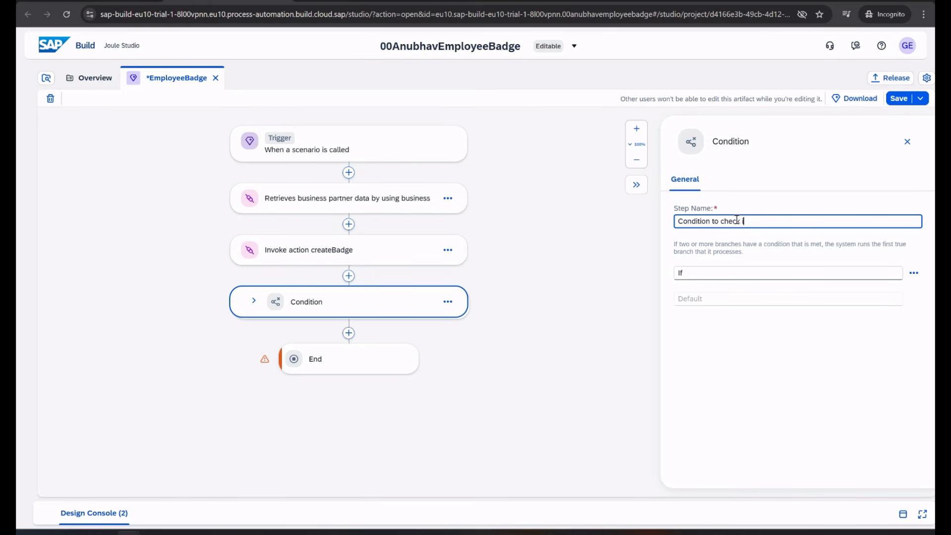
{"action": "type", "text": "f Badge was created"}
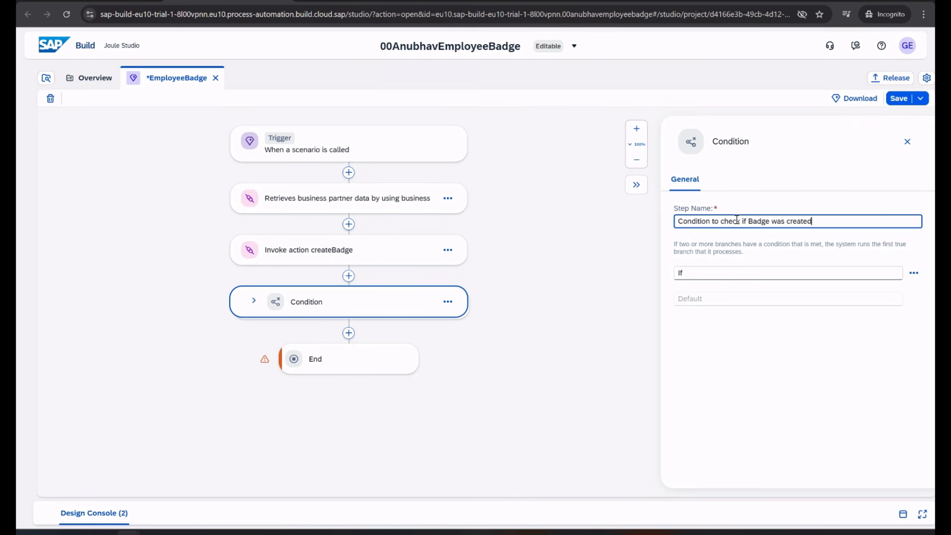
{"action": "left_click", "coordinate": [838, 142]}
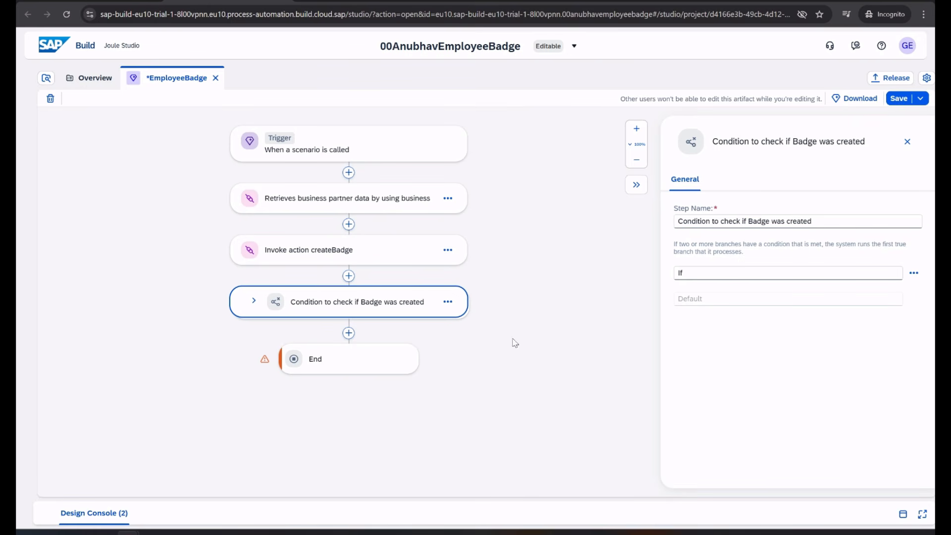
Expand the condition into If and Default branches and review its branch condition unchanged
{"action": "left_click", "coordinate": [254, 301]}
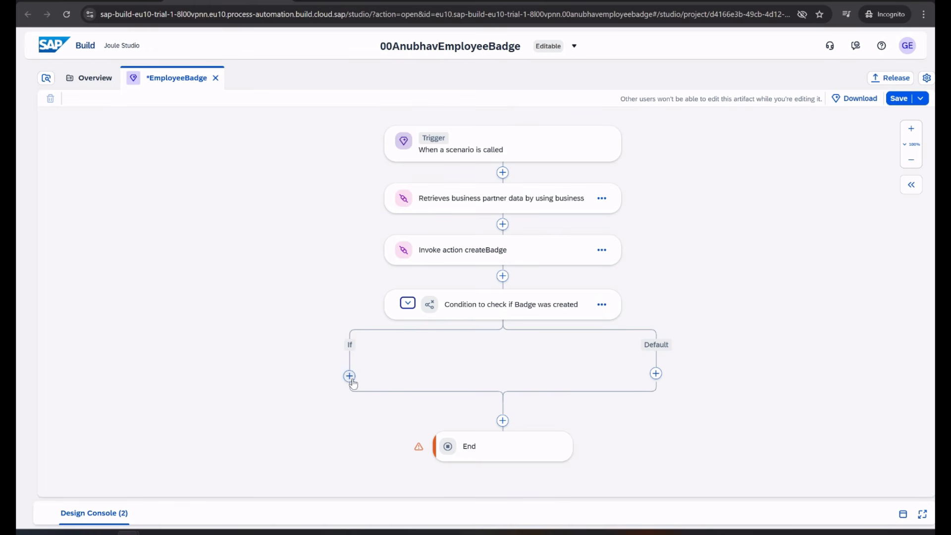
{"action": "left_click", "coordinate": [524, 312]}
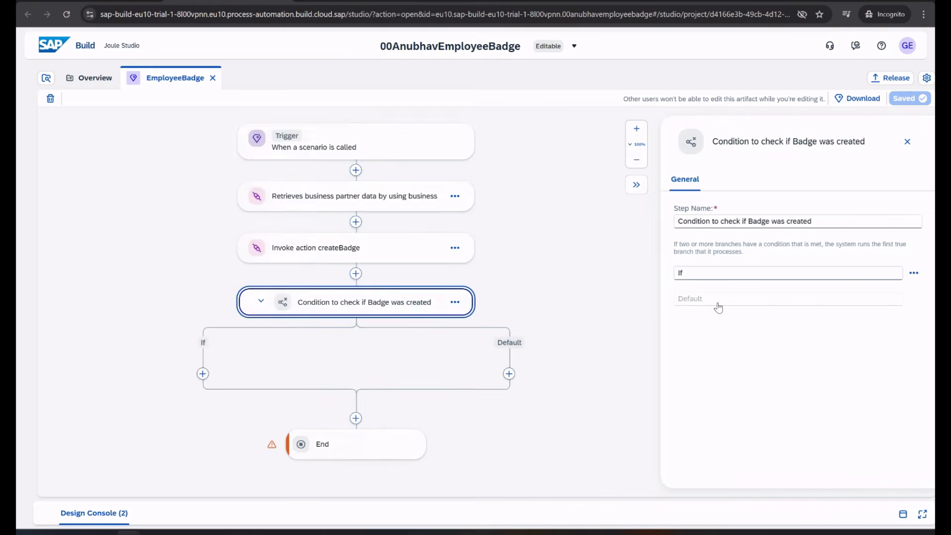
{"action": "left_click", "coordinate": [914, 273]}
{"action": "left_click", "coordinate": [887, 291]}
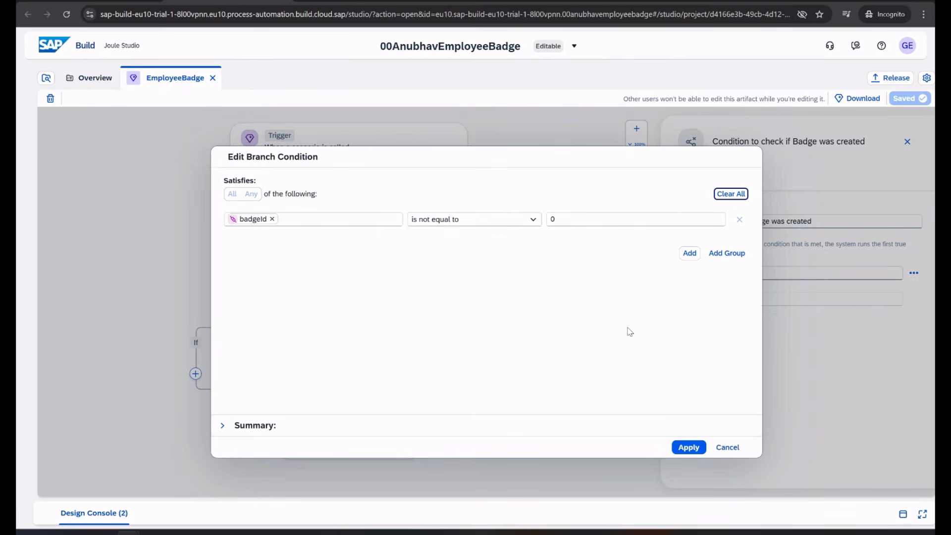
{"action": "left_click", "coordinate": [726, 448]}
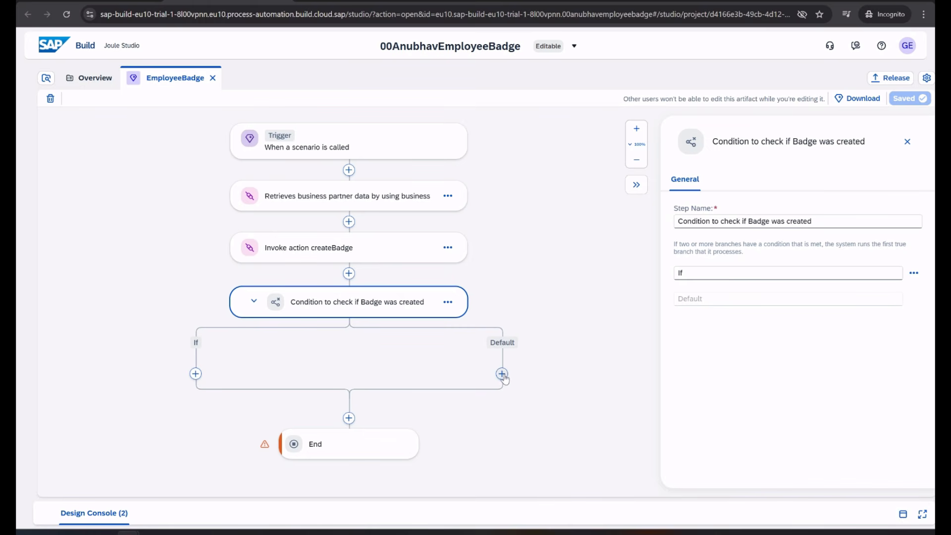
Add a Send Message response step to the If branch
{"action": "left_click", "coordinate": [196, 373]}
{"action": "left_click", "coordinate": [444, 329]}
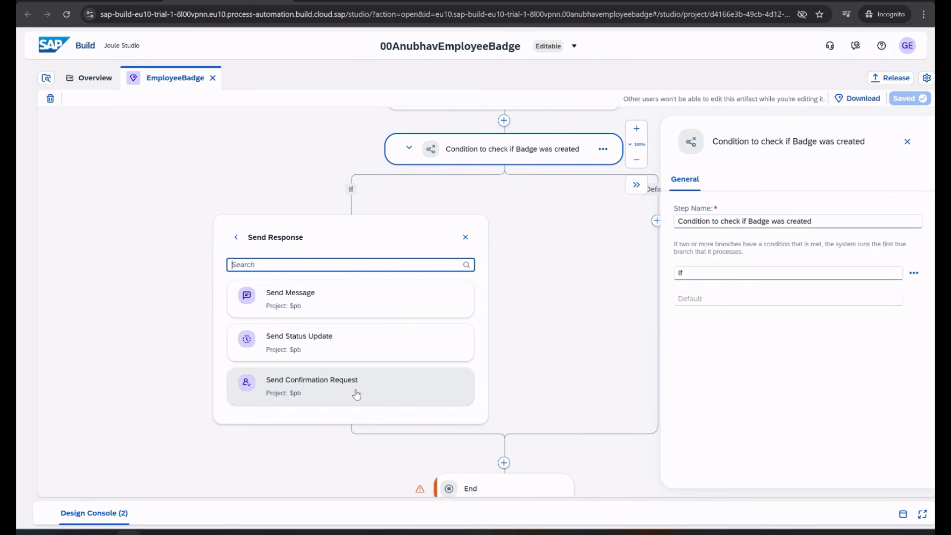
{"action": "left_click", "coordinate": [314, 308]}
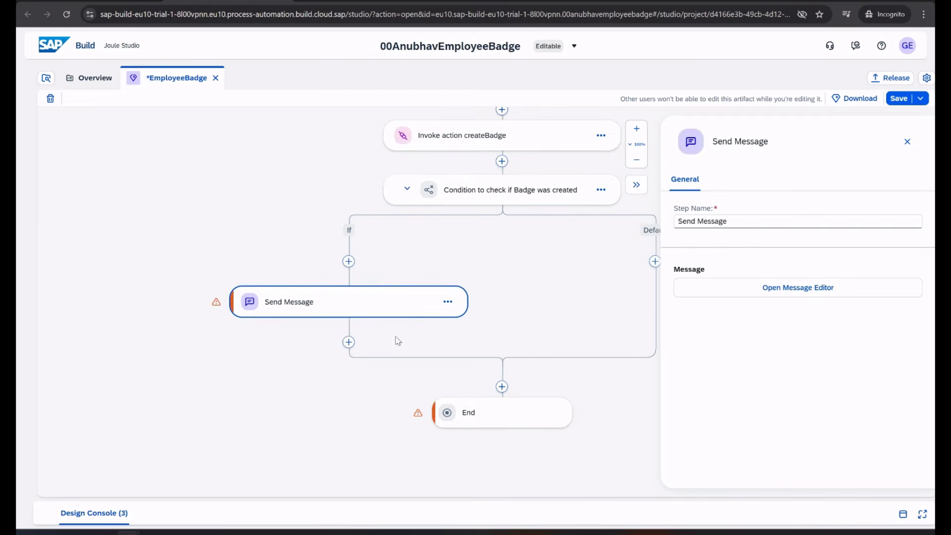
Add a Send Message step to the Default branch, then select the If branch's message
{"action": "left_click", "coordinate": [655, 262]}
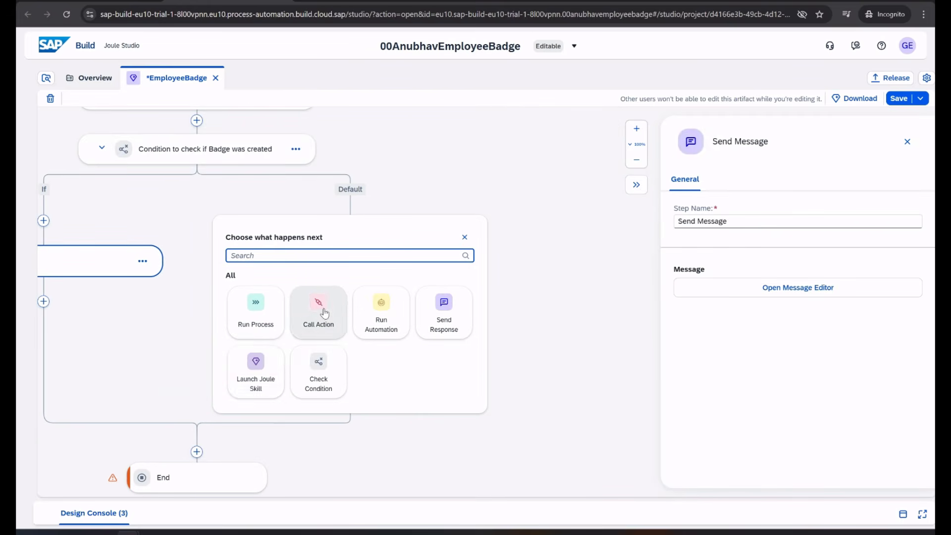
{"action": "left_click", "coordinate": [423, 325]}
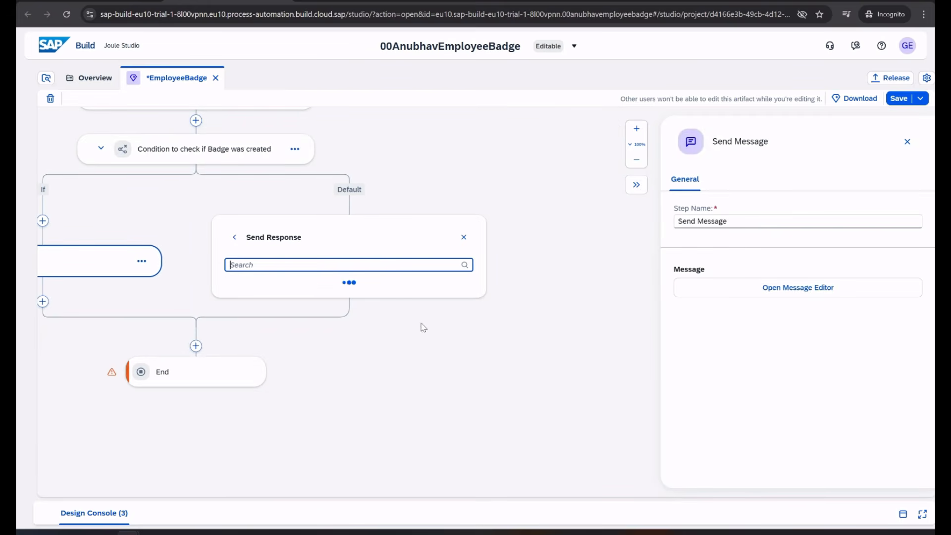
{"action": "left_click", "coordinate": [313, 302]}
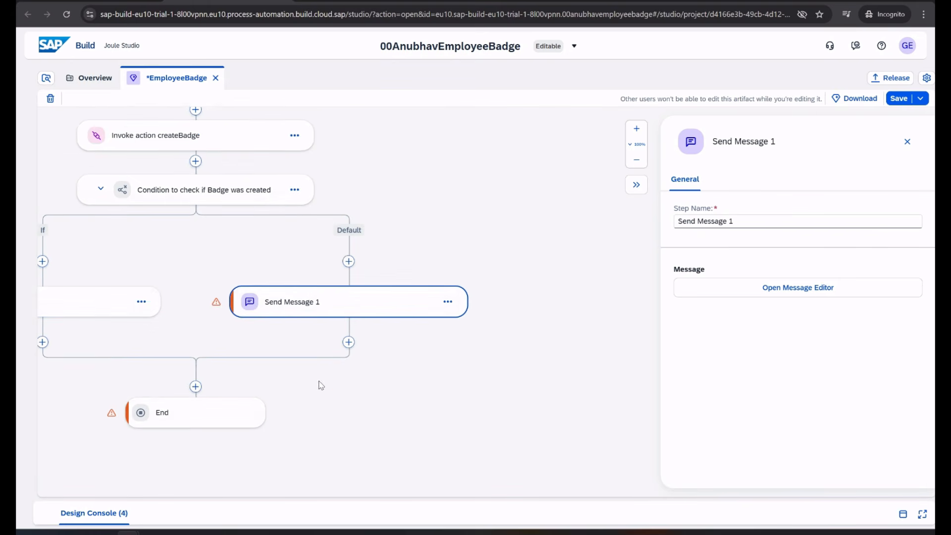
{"action": "left_click", "coordinate": [206, 298]}
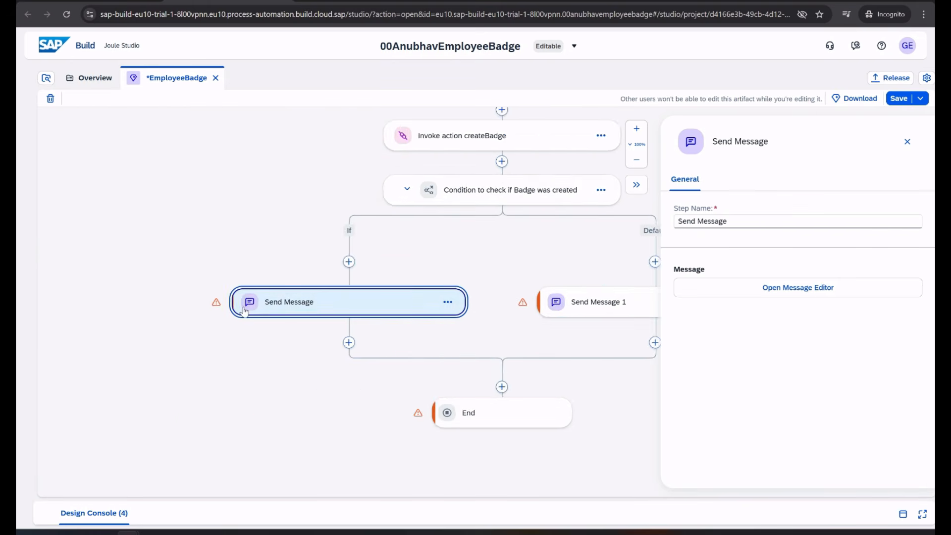
Make the If-branch message an Illustrated Message titled 'Badge Created'
{"action": "left_click", "coordinate": [757, 291]}
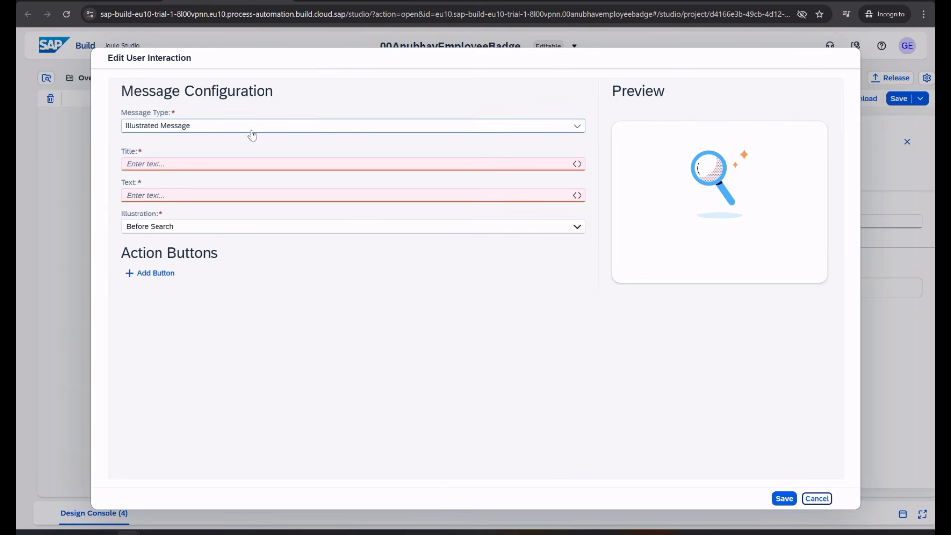
{"action": "left_click", "coordinate": [330, 129]}
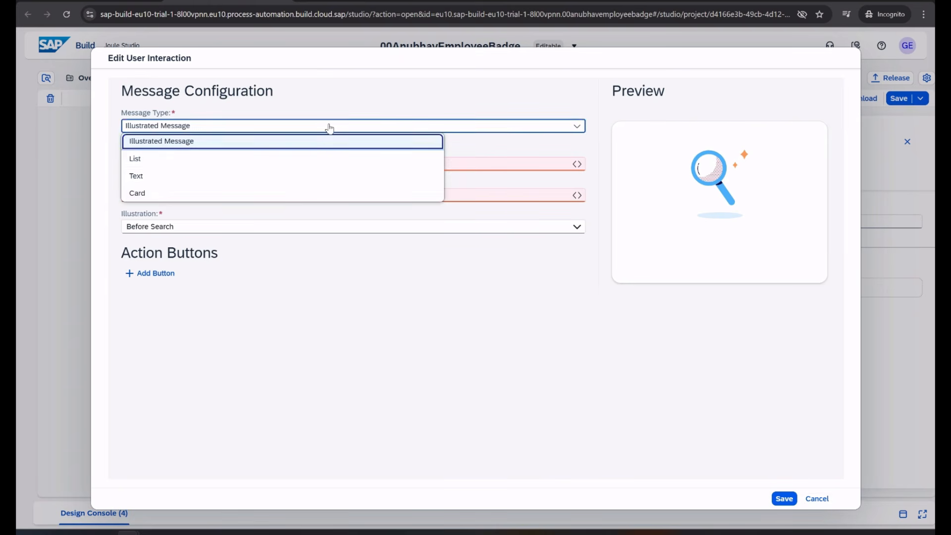
{"action": "left_click", "coordinate": [156, 144]}
{"action": "left_click", "coordinate": [162, 163]}
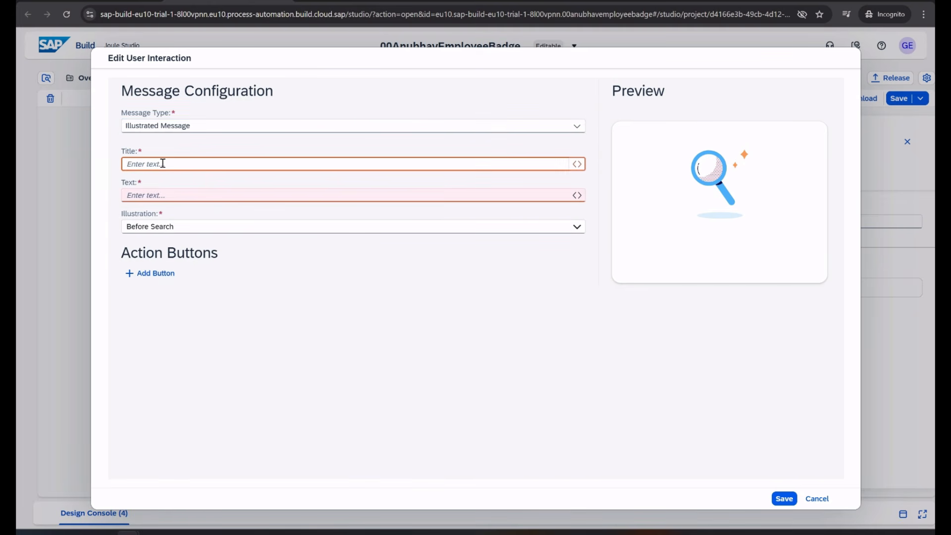
{"action": "type", "text": "Badge Created"}
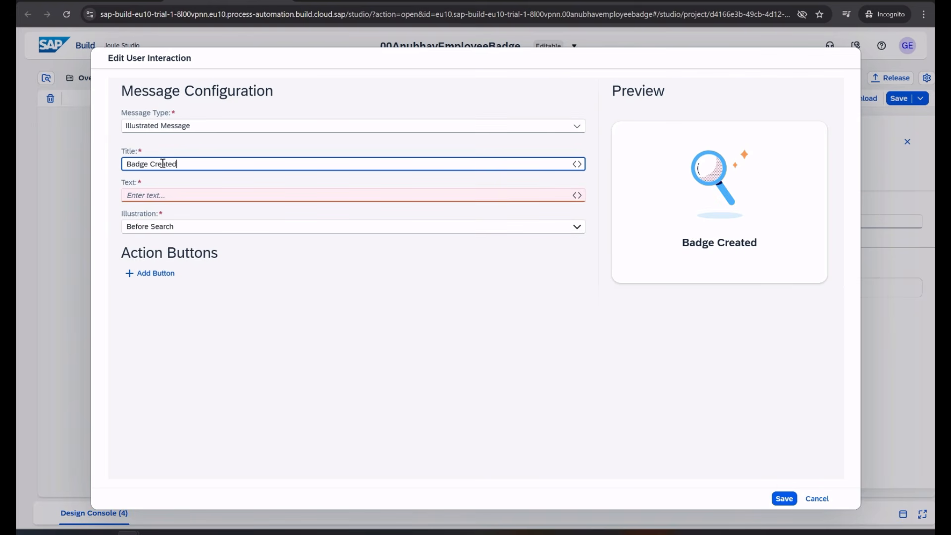
Set the text to 'A Badge was created for' plus the firstname field, then 'with new ID'
{"action": "left_click", "coordinate": [162, 193]}
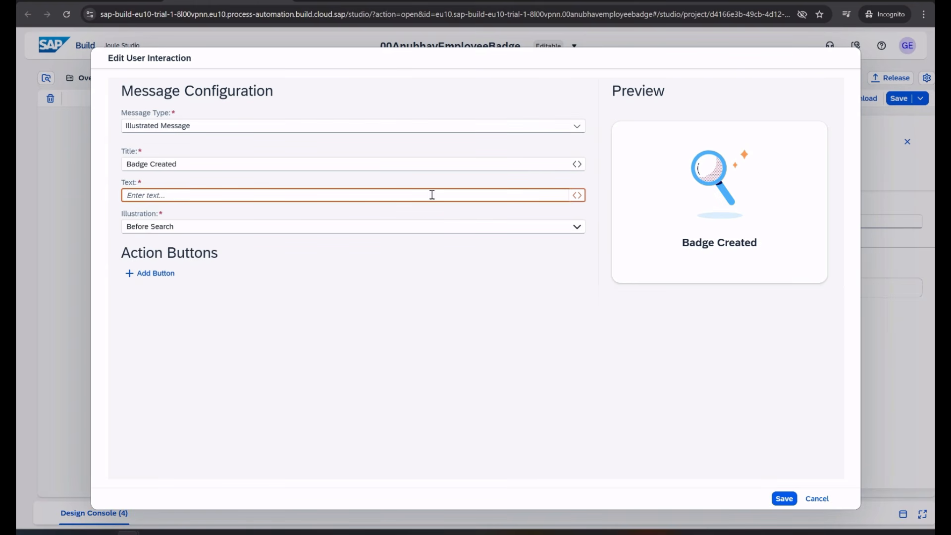
{"action": "type", "text": "A Ba"}
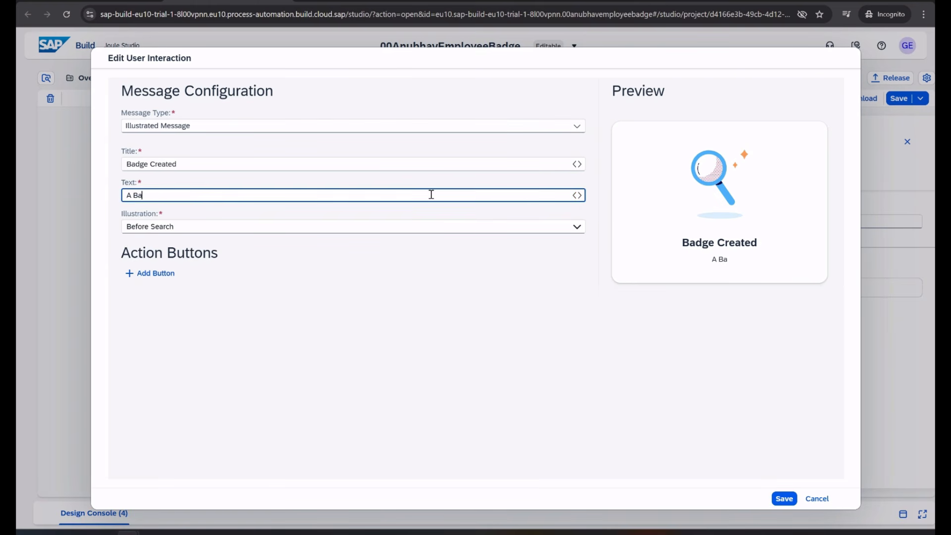
{"action": "type", "text": "dge was created for"}
{"action": "left_click", "coordinate": [577, 195]}
{"action": "left_click", "coordinate": [141, 245]}
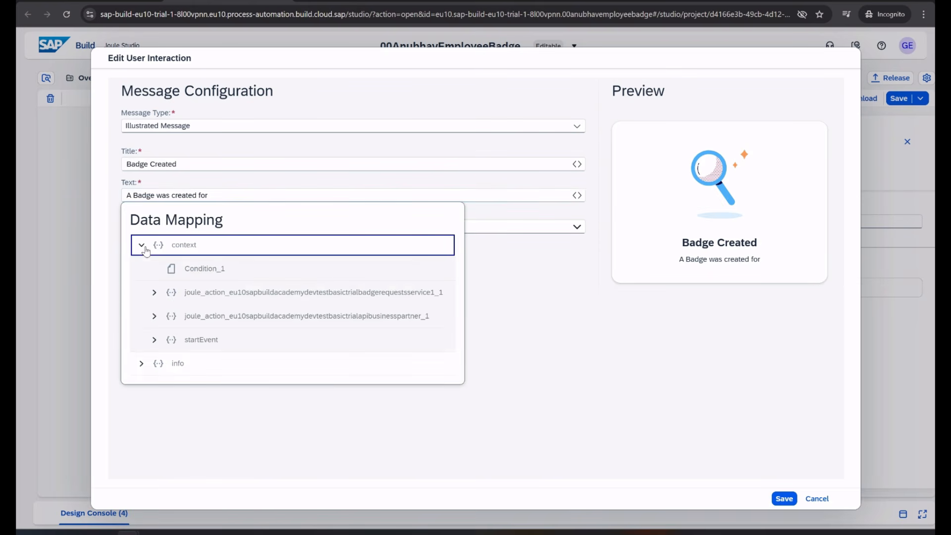
{"action": "left_click", "coordinate": [155, 293]}
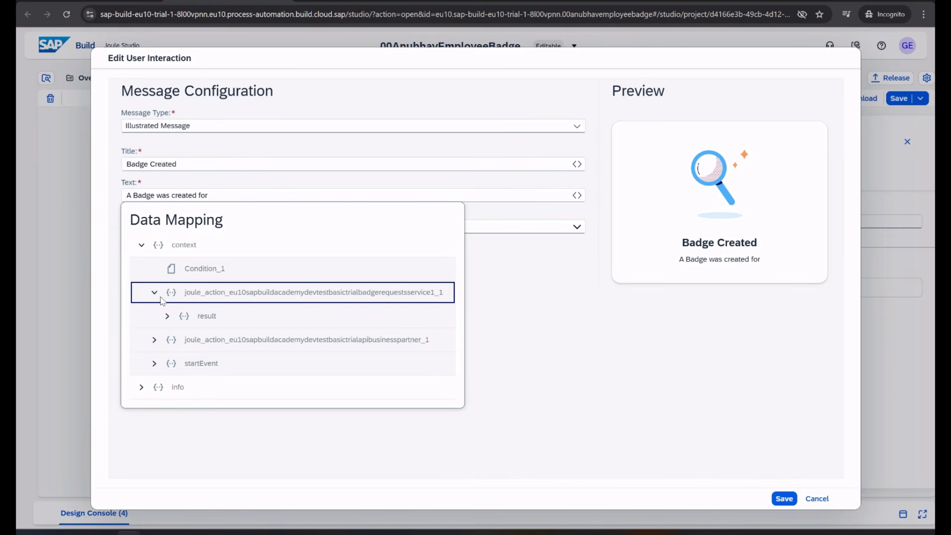
{"action": "left_click", "coordinate": [167, 316]}
{"action": "scroll", "coordinate": [236, 418], "scroll_direction": "down", "scroll_amount": 3}
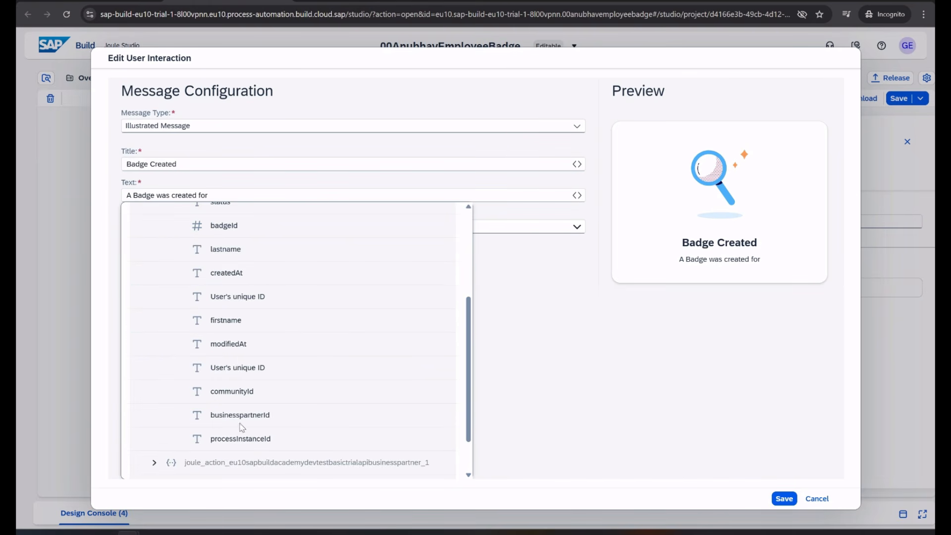
{"action": "left_click", "coordinate": [228, 321]}
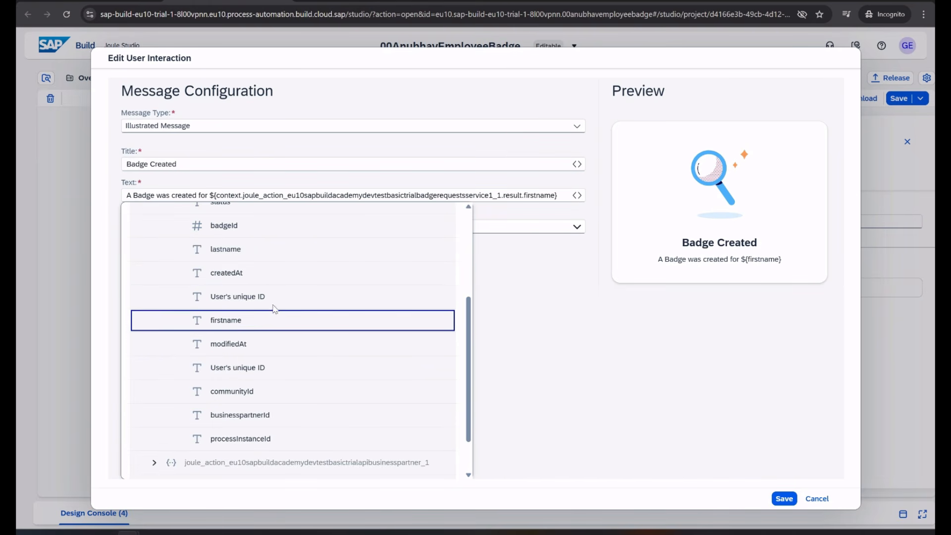
{"action": "left_click", "coordinate": [560, 195]}
{"action": "type", "text": "with new ID"}
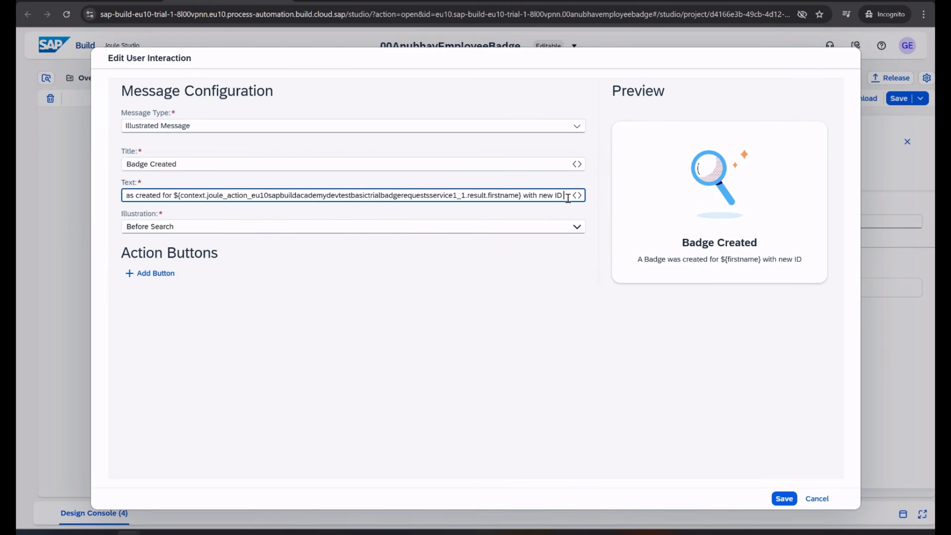
Append the badge request result's badgeId to the success message text
{"action": "left_click", "coordinate": [577, 195]}
{"action": "left_click", "coordinate": [167, 316]}
{"action": "left_click", "coordinate": [154, 292]}
{"action": "left_click", "coordinate": [162, 318]}
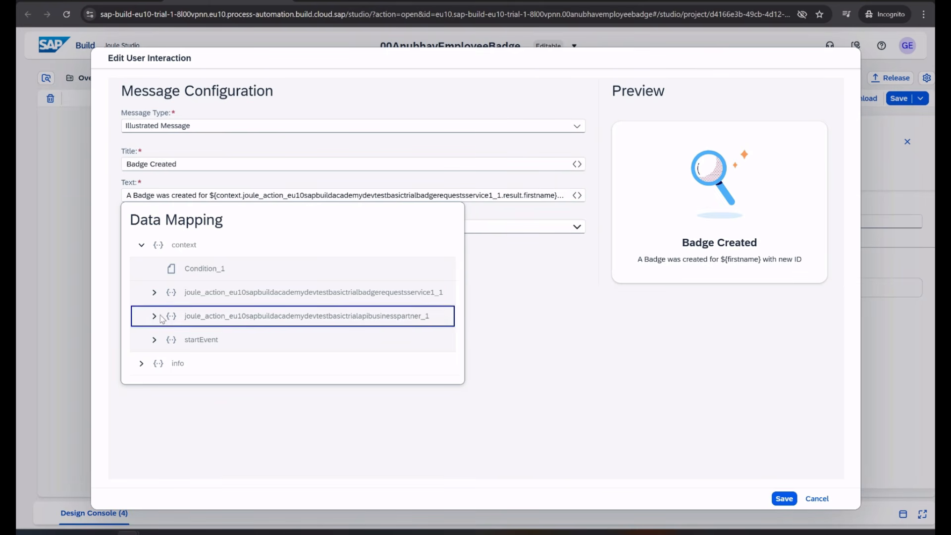
{"action": "left_click", "coordinate": [159, 317]}
{"action": "left_click", "coordinate": [166, 341]}
{"action": "left_click", "coordinate": [168, 342]}
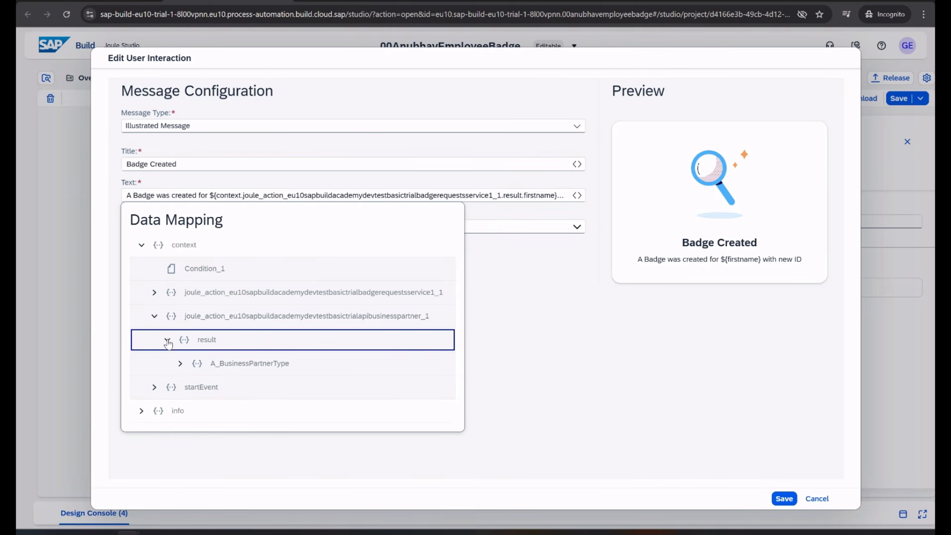
{"action": "left_click", "coordinate": [155, 297]}
{"action": "left_click", "coordinate": [168, 316]}
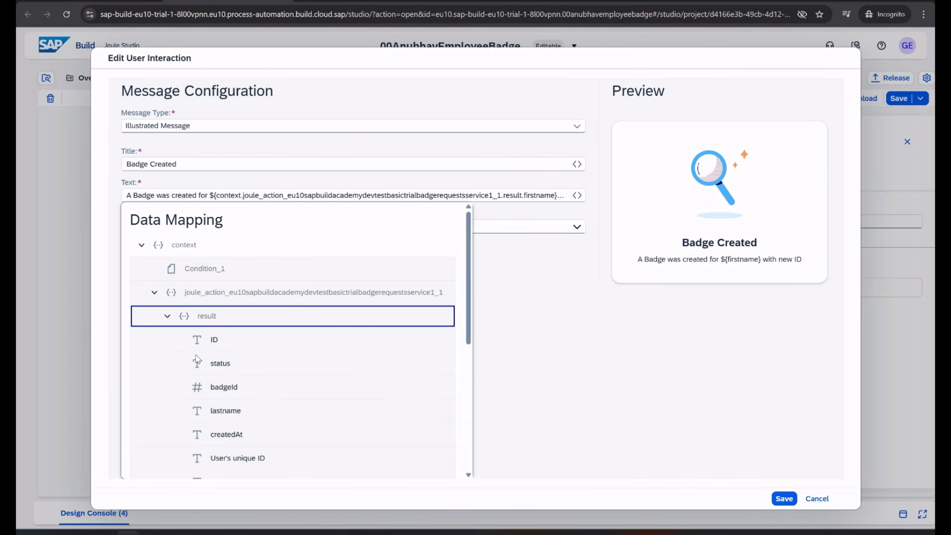
{"action": "left_click", "coordinate": [224, 387]}
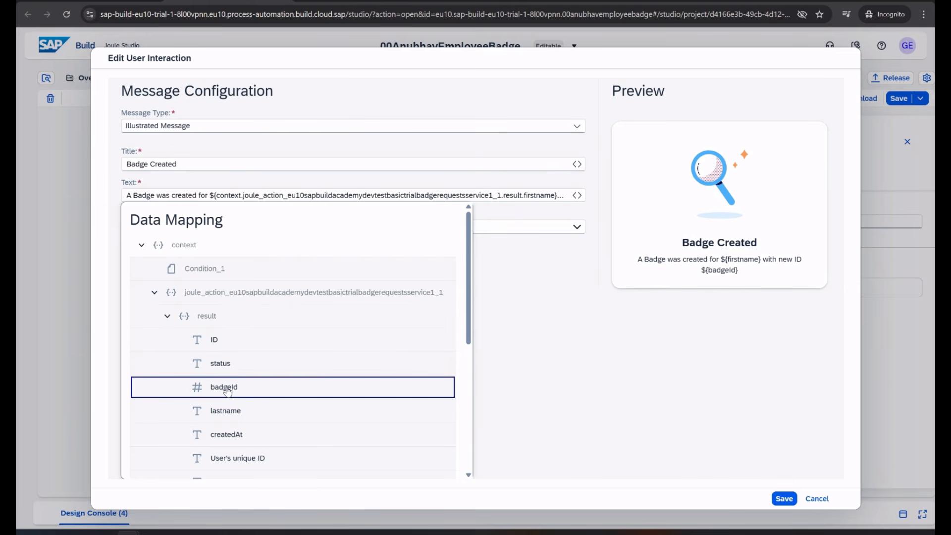
{"action": "left_click", "coordinate": [557, 294]}
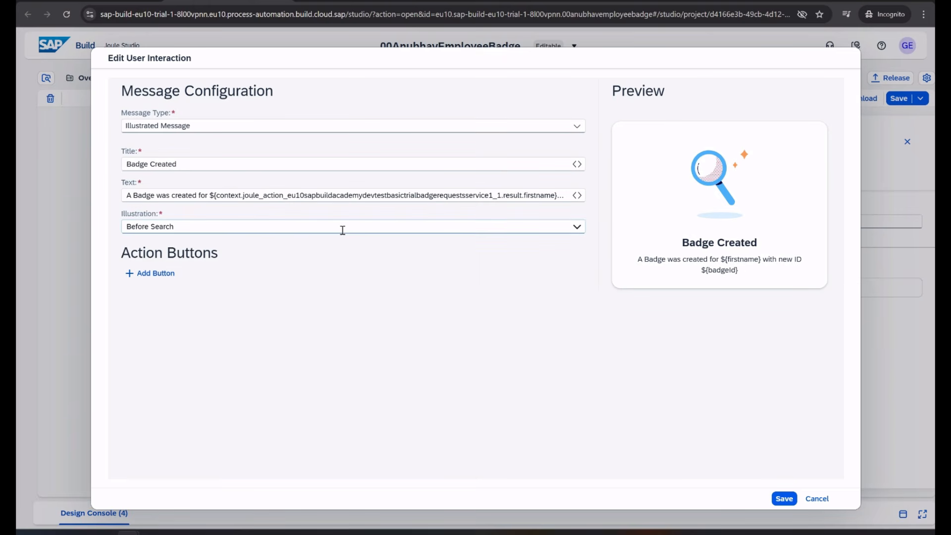
{"action": "left_click", "coordinate": [576, 227]}
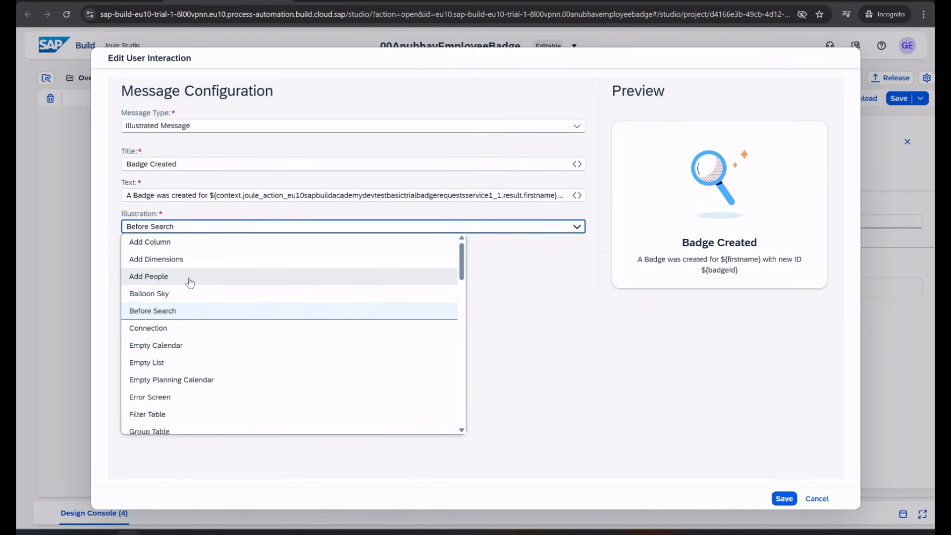
Use the Add People illustration and add a button titled 'Open Badge System'
{"action": "left_click", "coordinate": [190, 282]}
{"action": "left_click", "coordinate": [362, 292]}
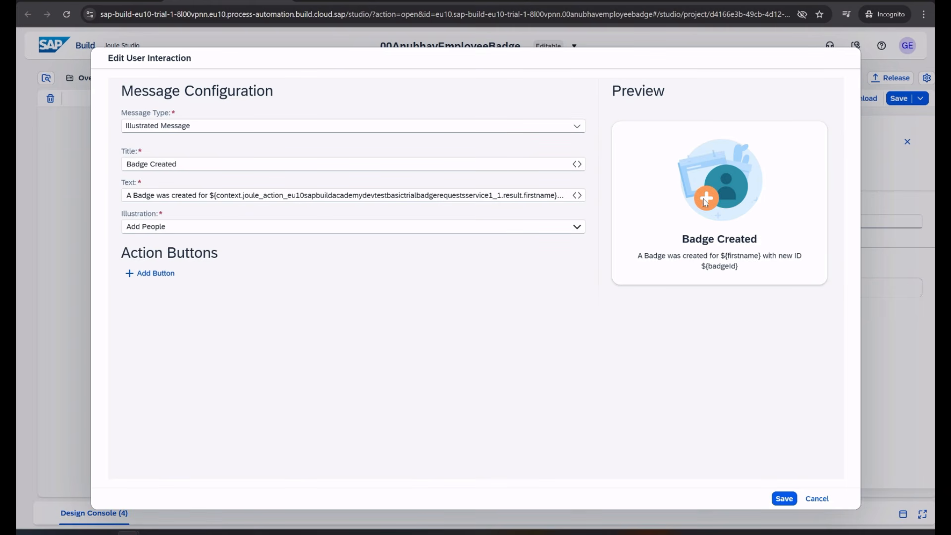
{"action": "left_click", "coordinate": [154, 274]}
{"action": "left_click", "coordinate": [176, 288]}
{"action": "type", "text": "Op"}
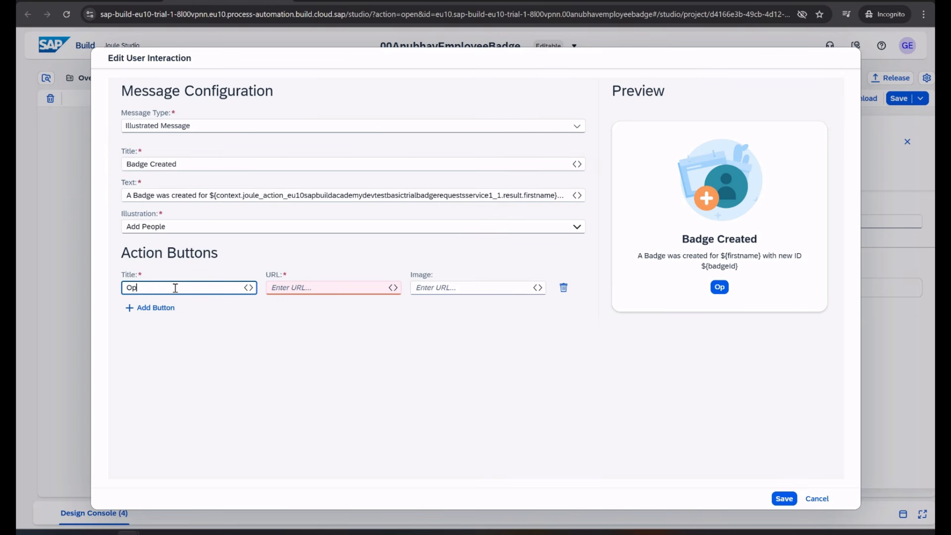
{"action": "type", "text": "en Badge System"}
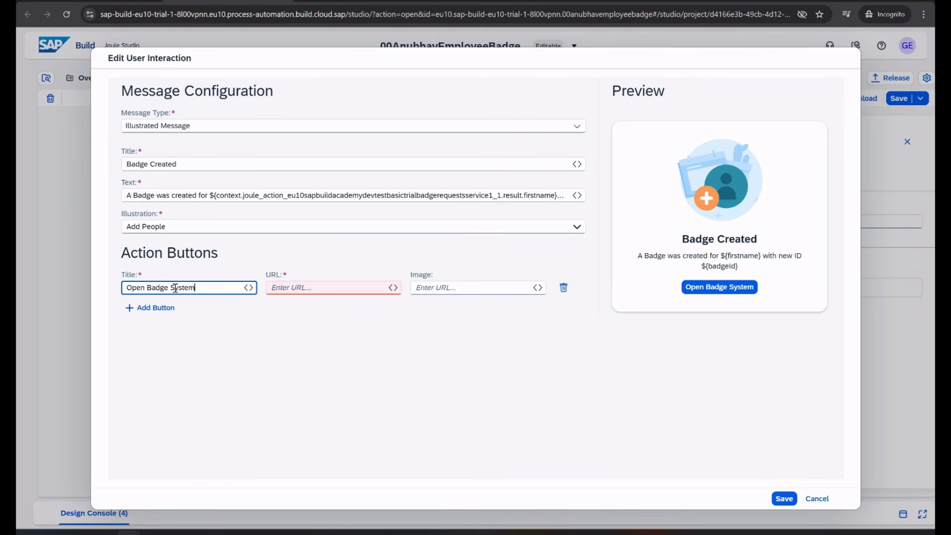
{"action": "key", "text": "Tab"}
Copy the Badge System URL from the slides into the button's URL field
{"action": "left_click", "coordinate": [347, 287]}
{"action": "key", "text": "alt+Tab"}
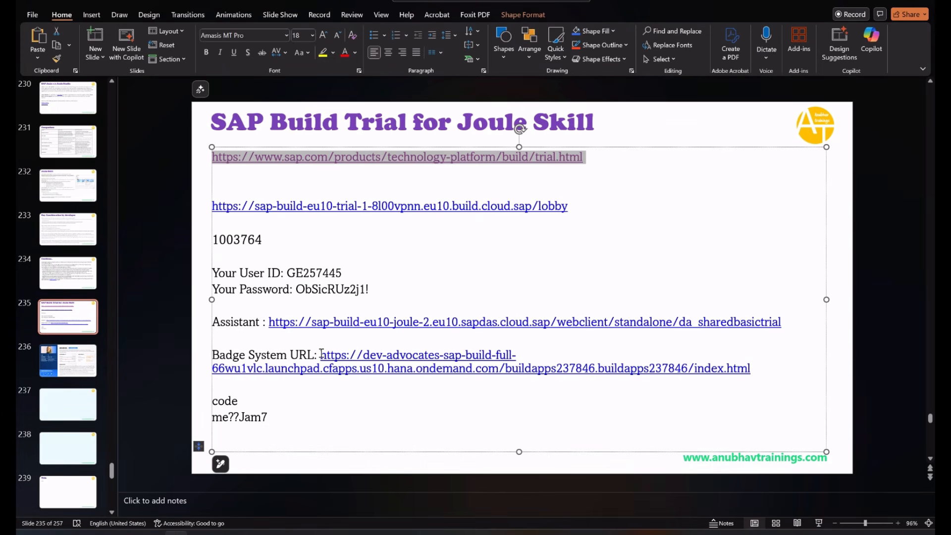
{"action": "left_click_drag", "start_coordinate": [321, 355], "coordinate": [748, 367]}
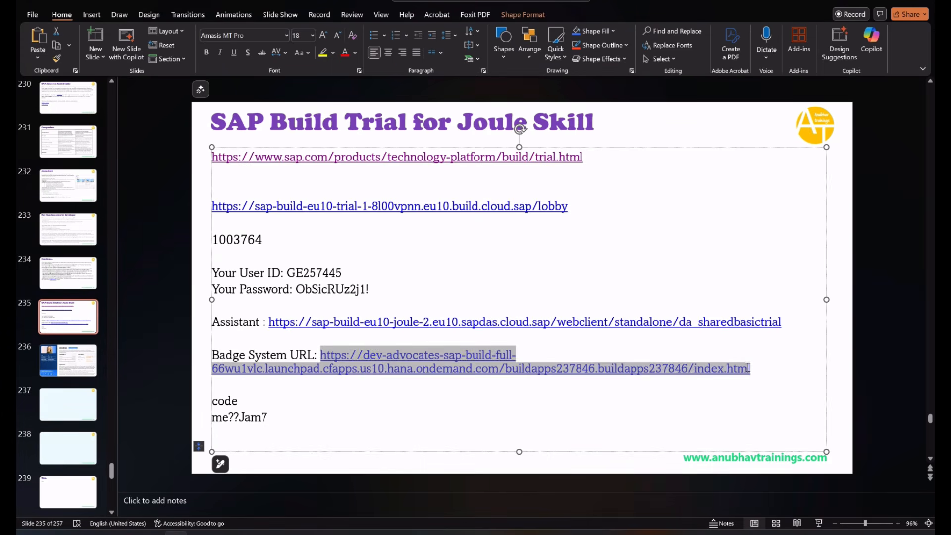
{"action": "key", "text": "alt+Tab"}
{"action": "key", "text": "ctrl+v"}
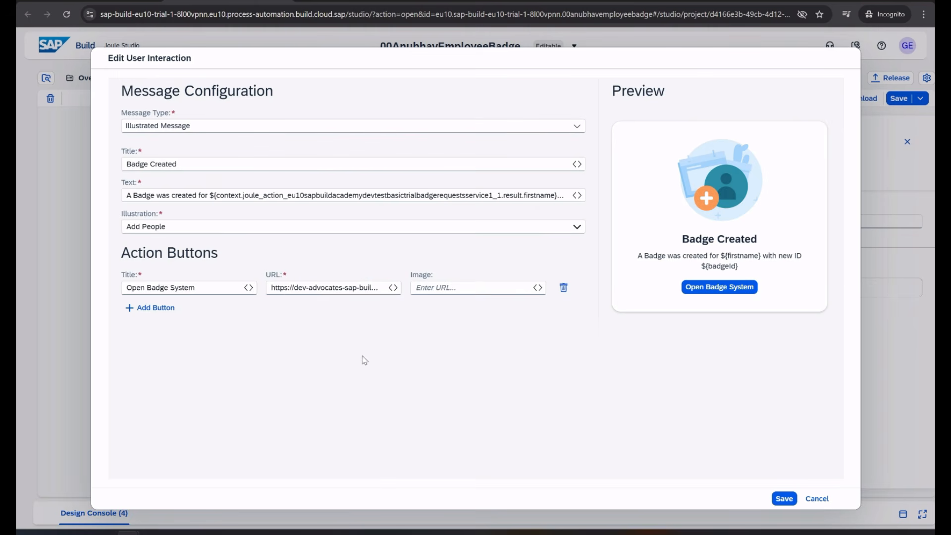
Save the success message, then give Send Message 1 the Sleeping Bell illustration
{"action": "left_click", "coordinate": [784, 498]}
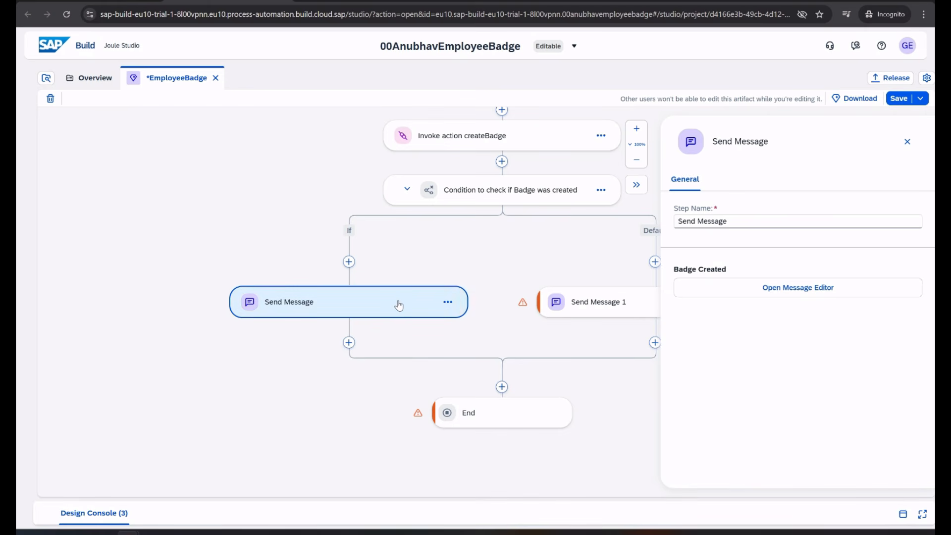
{"action": "left_click", "coordinate": [590, 313]}
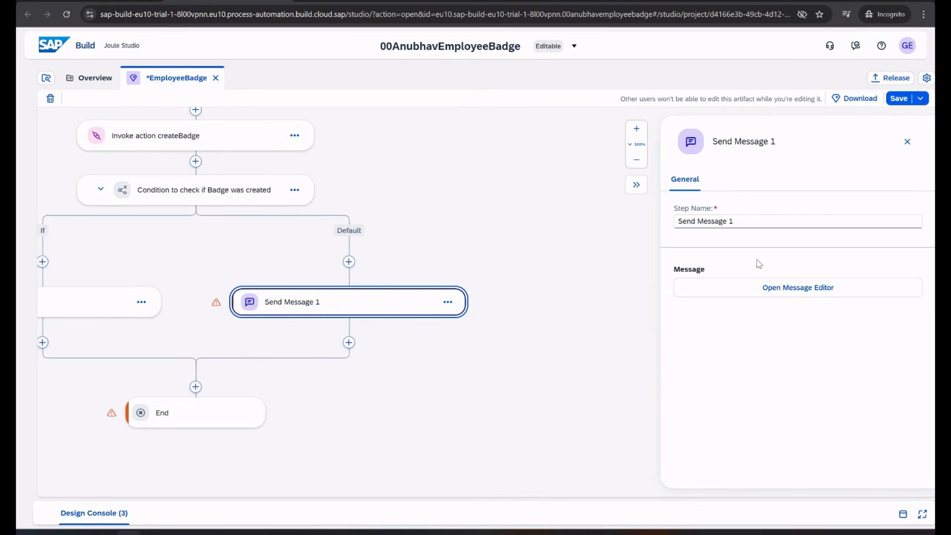
{"action": "left_click", "coordinate": [762, 293]}
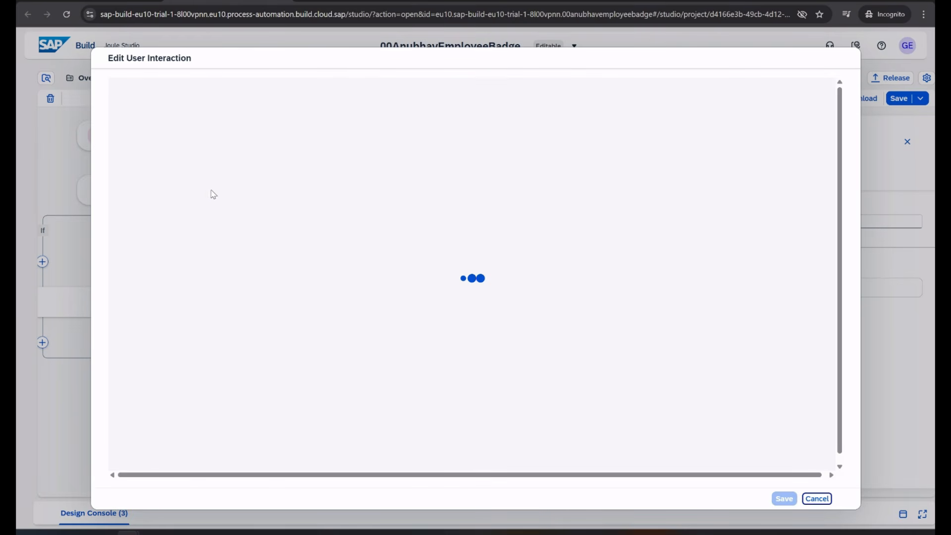
{"action": "left_click", "coordinate": [157, 126]}
{"action": "left_click", "coordinate": [222, 112]}
{"action": "left_click", "coordinate": [166, 226]}
{"action": "left_click", "coordinate": [573, 232]}
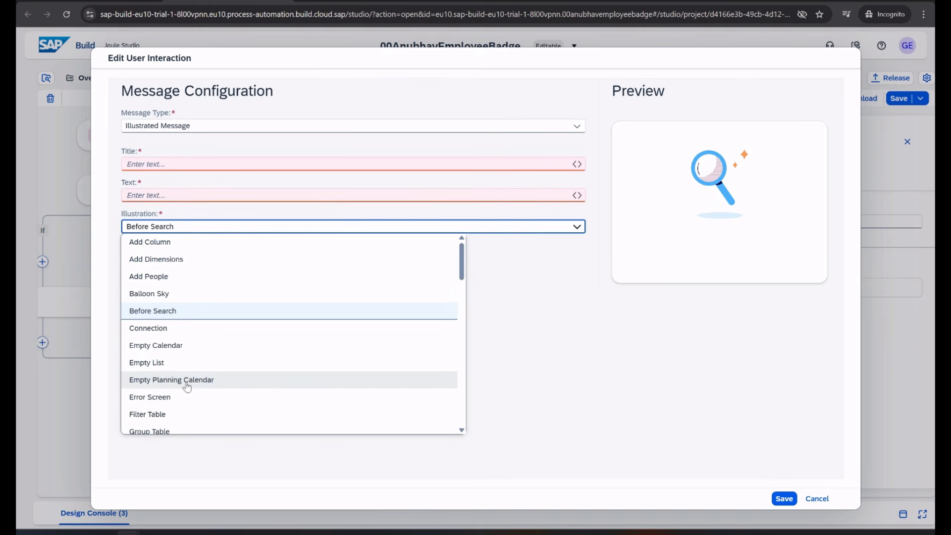
{"action": "scroll", "coordinate": [200, 360], "scroll_direction": "down", "scroll_amount": 2}
{"action": "scroll", "coordinate": [200, 360], "scroll_direction": "down", "scroll_amount": 1}
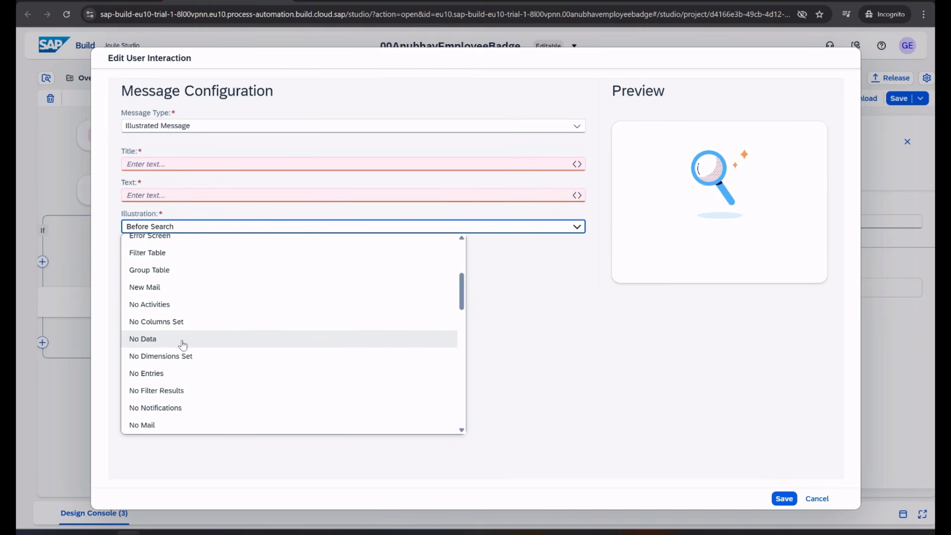
{"action": "scroll", "coordinate": [183, 370], "scroll_direction": "down", "scroll_amount": 3}
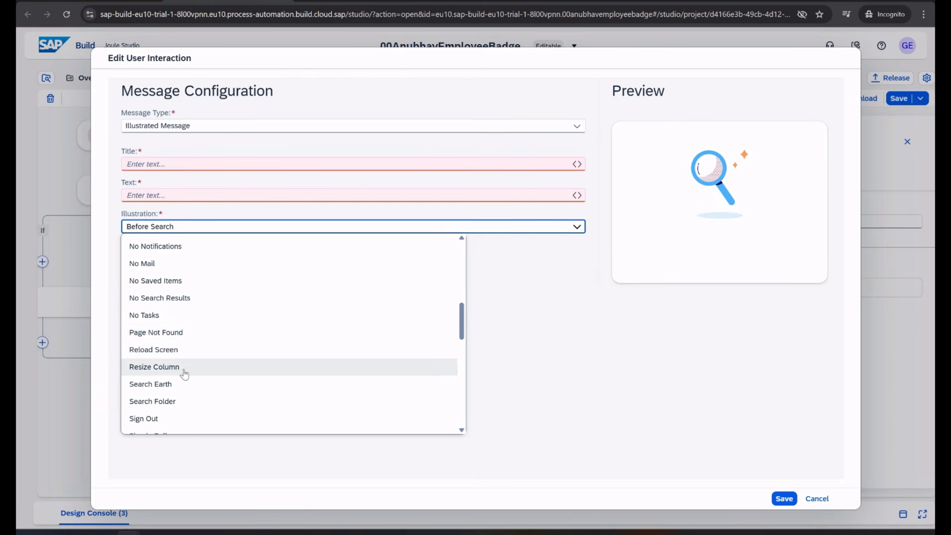
{"action": "scroll", "coordinate": [186, 376], "scroll_direction": "down", "scroll_amount": 2}
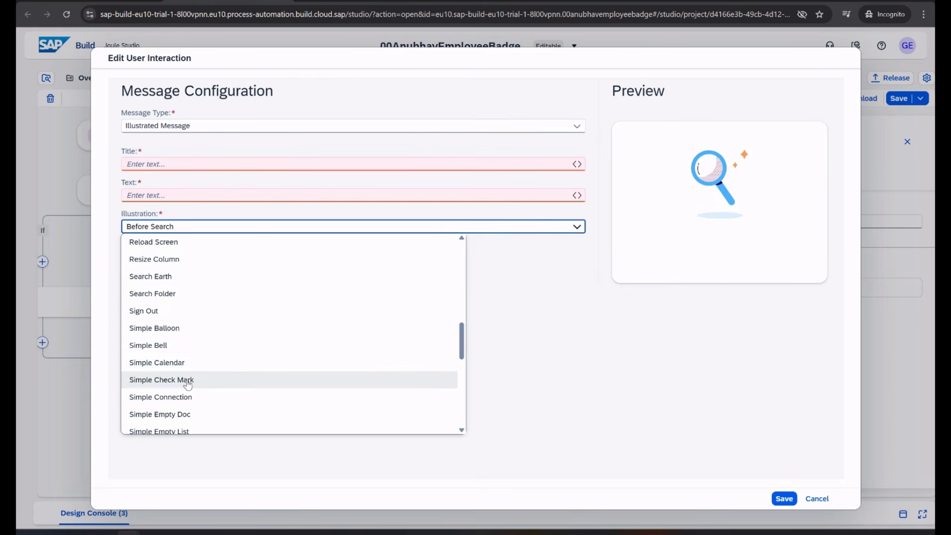
{"action": "scroll", "coordinate": [208, 346], "scroll_direction": "down", "scroll_amount": 4}
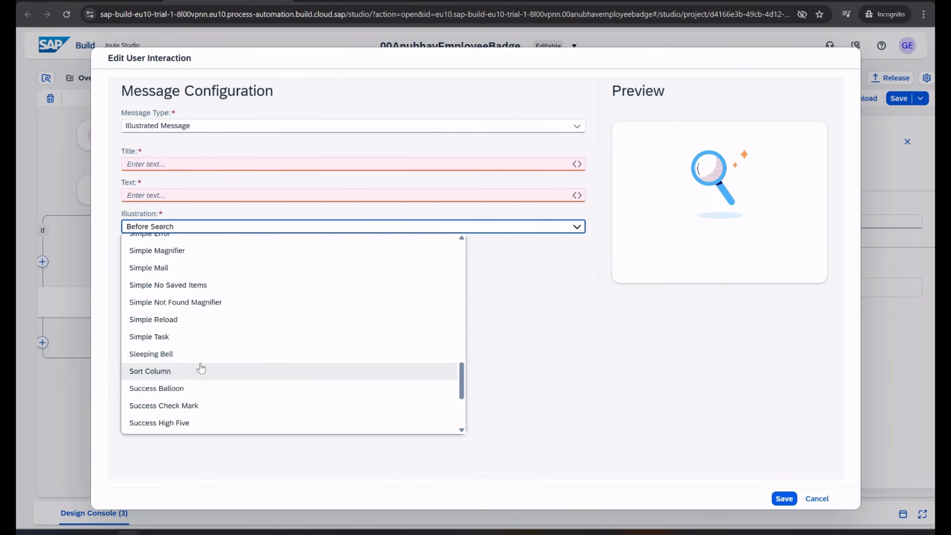
{"action": "left_click", "coordinate": [186, 358]}
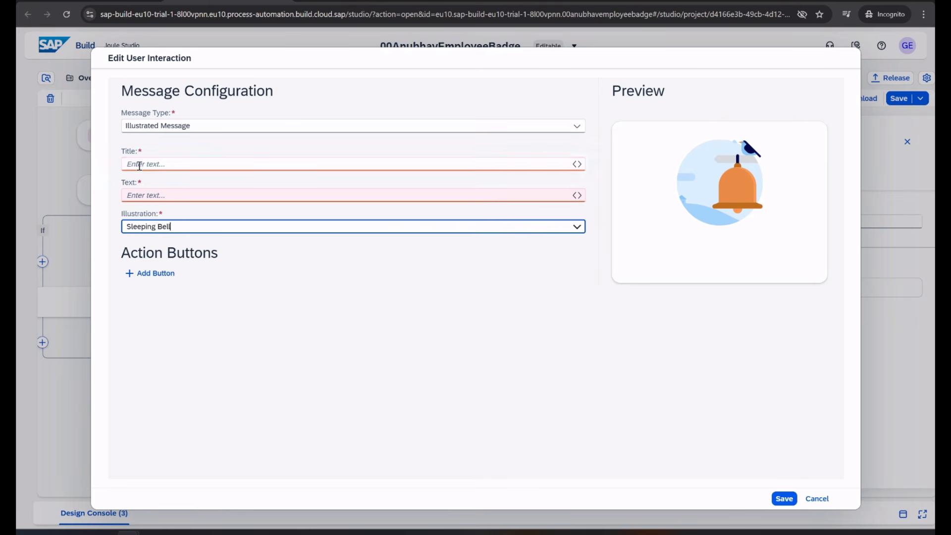
Title it 'Badge Creation Failed' with text 'The badge cannot be created, please try again', and save
{"action": "left_click", "coordinate": [167, 165]}
{"action": "type", "text": "Ba"}
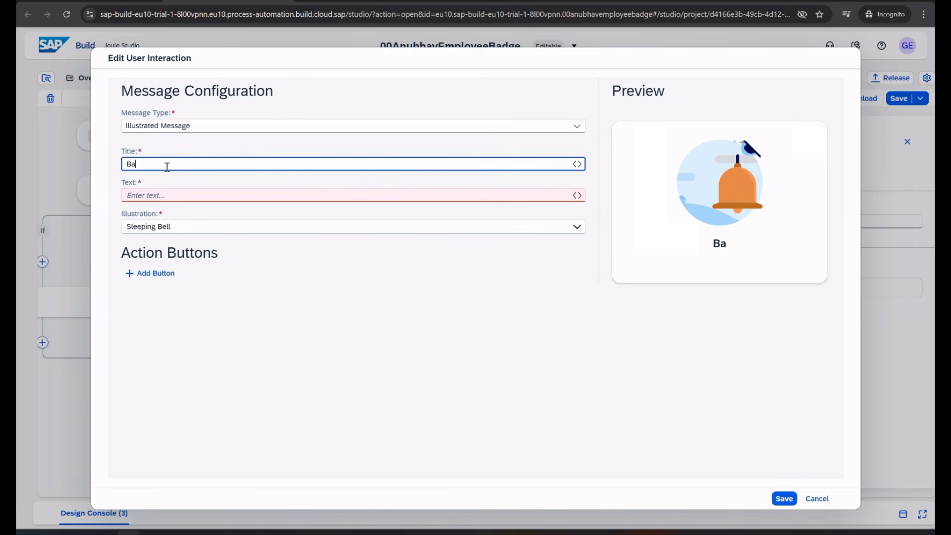
{"action": "type", "text": "dge Creation Failed"}
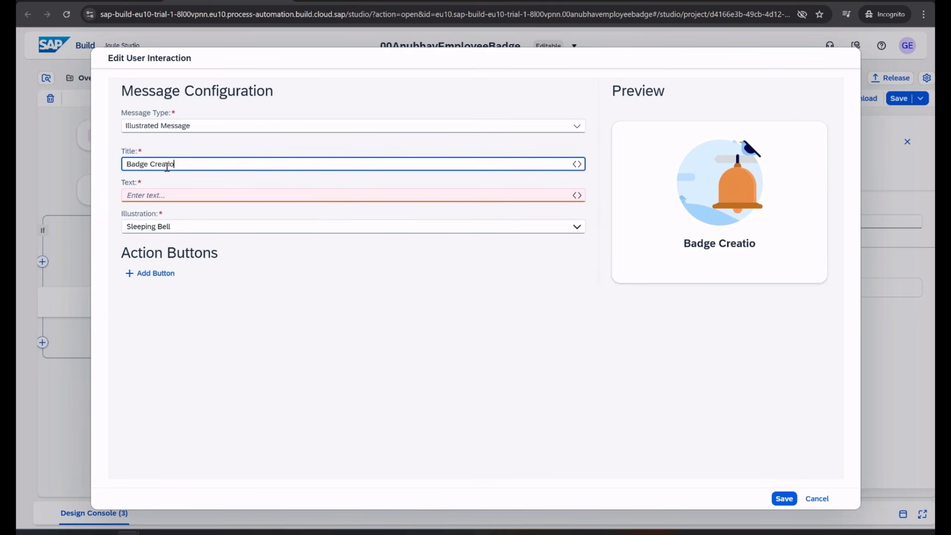
{"action": "key", "text": "Tab"}
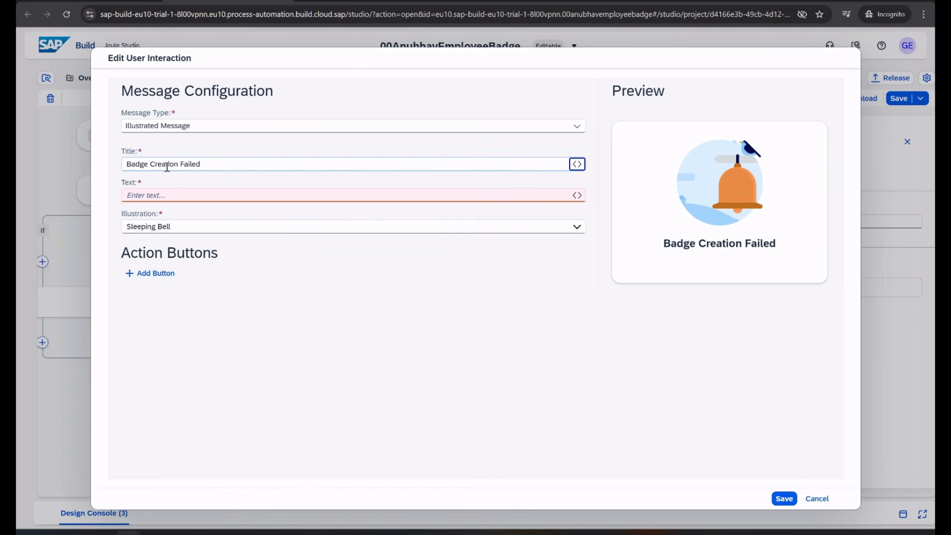
{"action": "left_click", "coordinate": [166, 194]}
{"action": "type", "text": "The"}
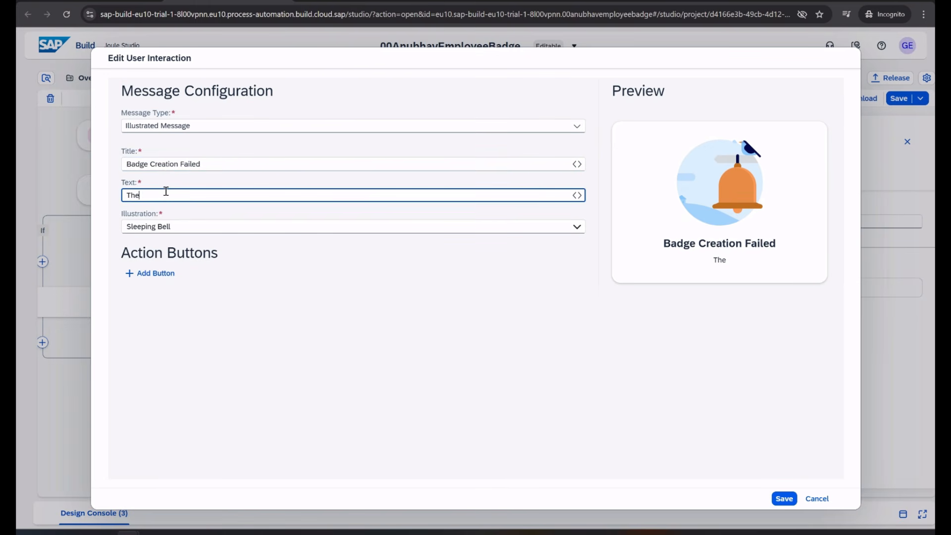
{"action": "type", "text": " badge canno"}
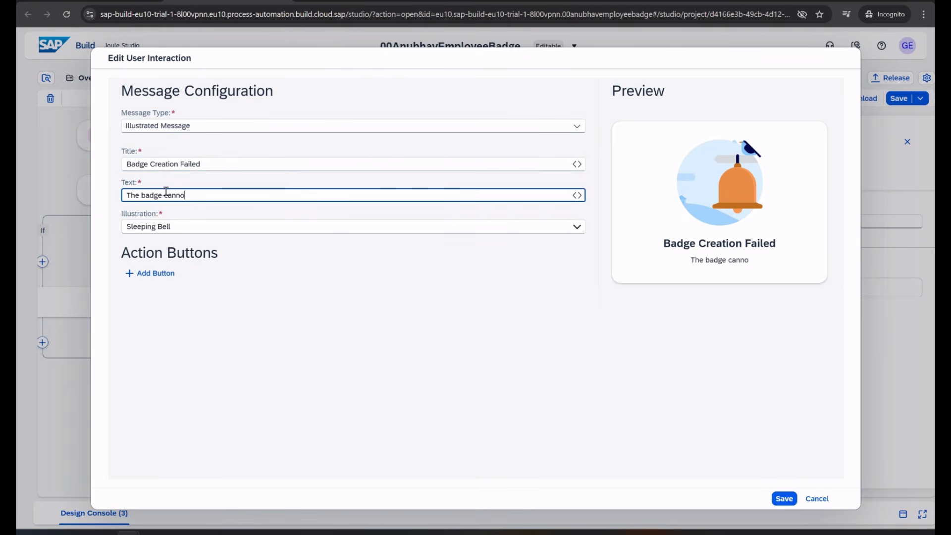
{"action": "type", "text": "t be created,"}
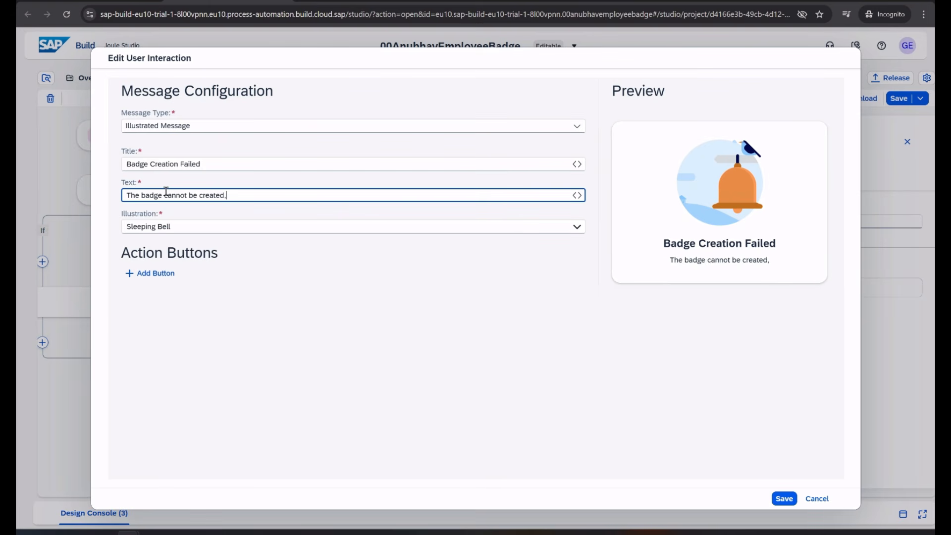
{"action": "type", "text": " please try again"}
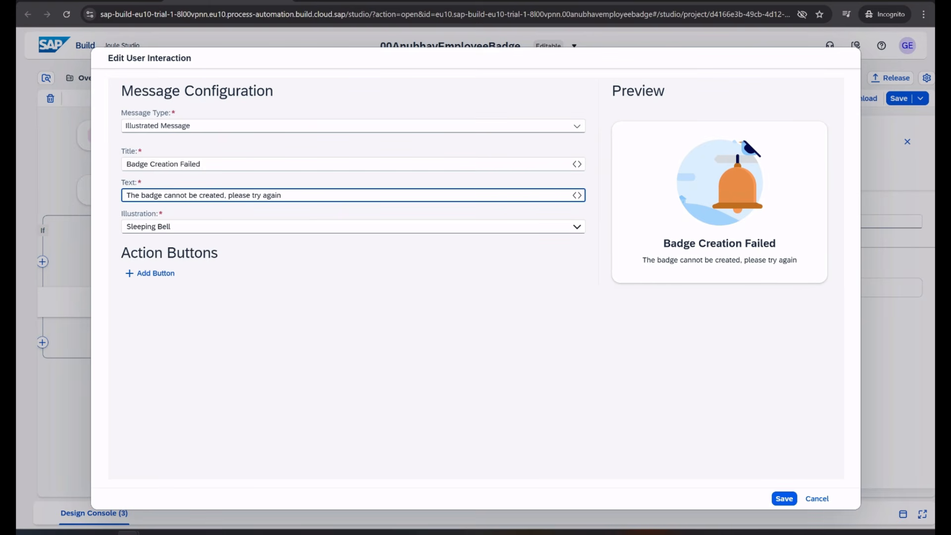
{"action": "left_click", "coordinate": [784, 499]}
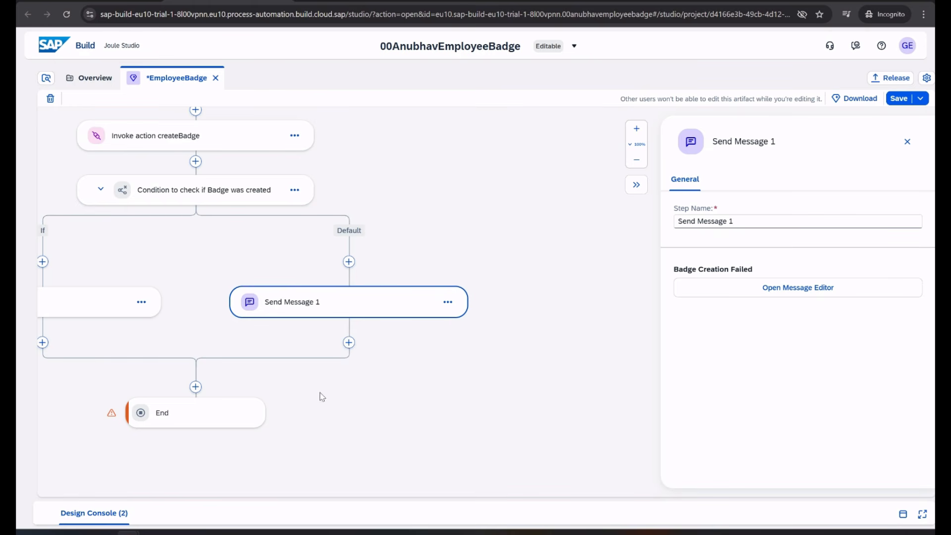
Map the End step outputs BadgeId to badgeId and Employee Id to businesspartnerId
{"action": "left_click", "coordinate": [207, 424]}
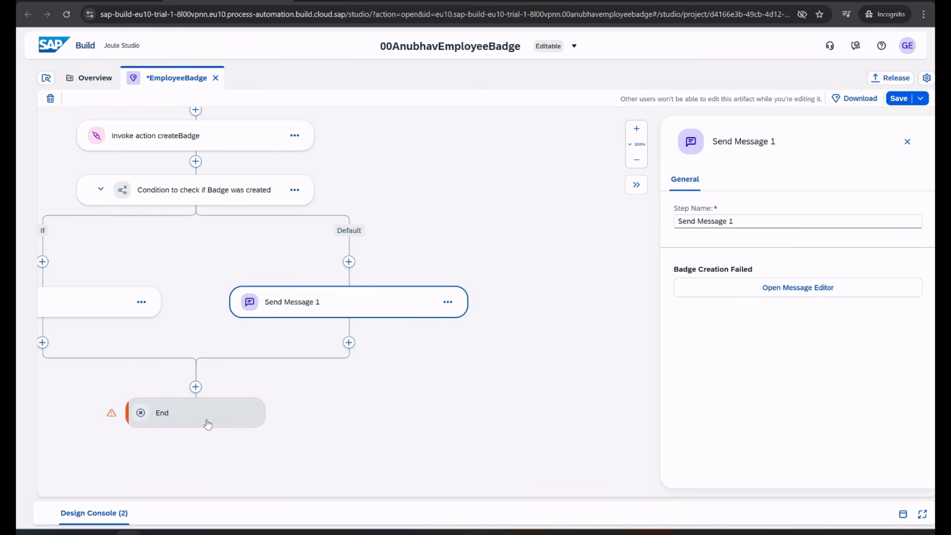
{"action": "left_click", "coordinate": [745, 228]}
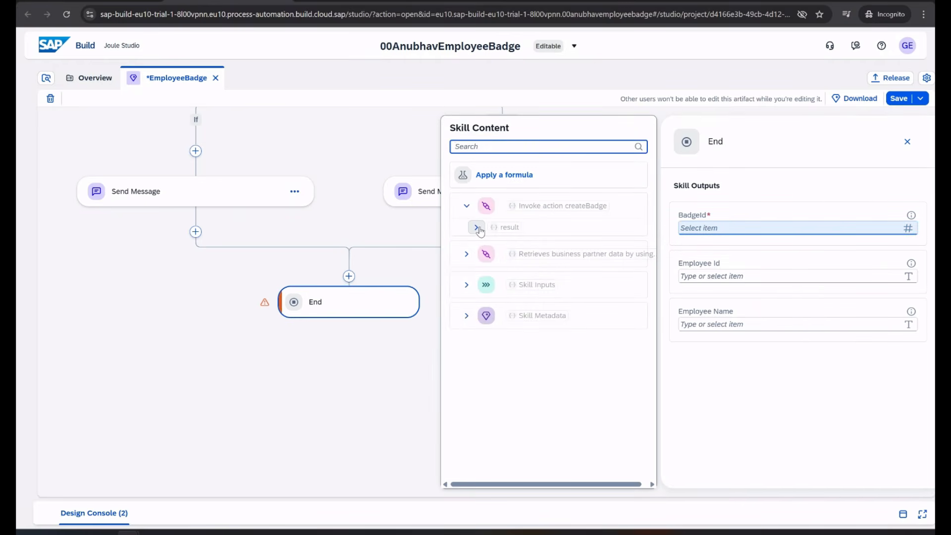
{"action": "left_click", "coordinate": [476, 228]}
{"action": "left_click", "coordinate": [519, 245]}
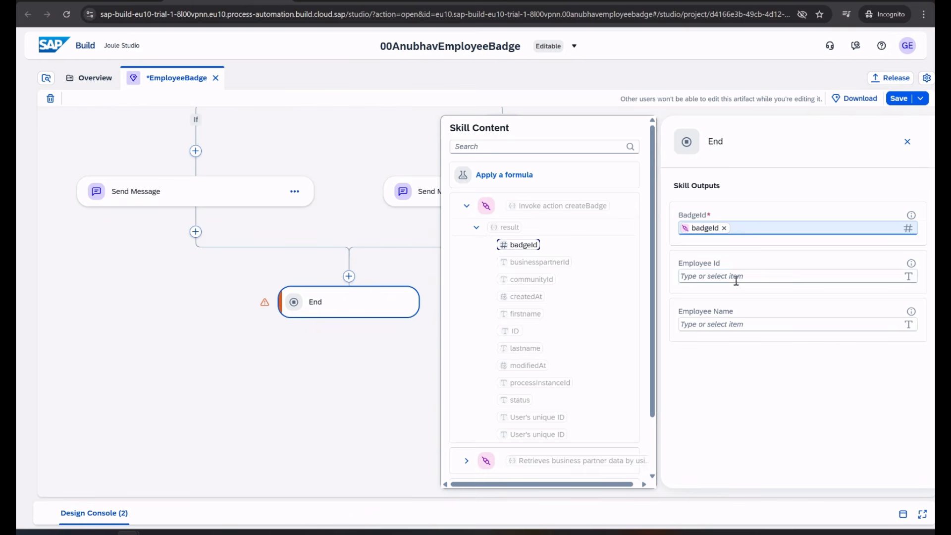
{"action": "left_click", "coordinate": [736, 279]}
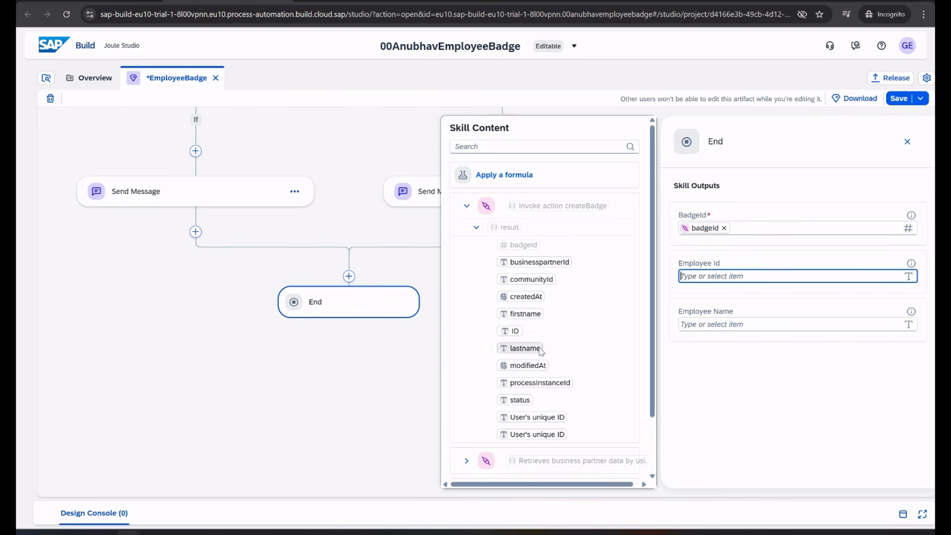
{"action": "left_click", "coordinate": [549, 263]}
Map the Employee Name output to the firstname result and save the skill
{"action": "left_click", "coordinate": [751, 327]}
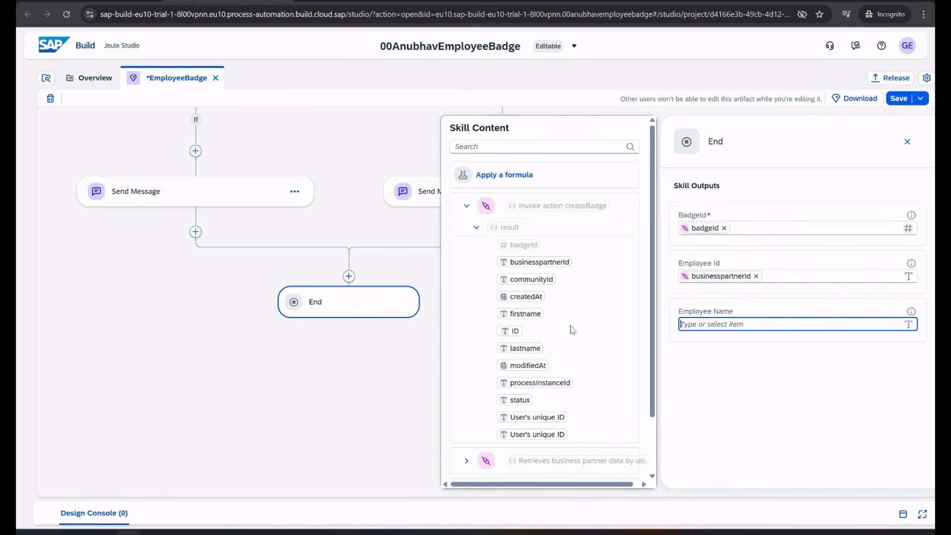
{"action": "left_click", "coordinate": [530, 315]}
{"action": "left_click", "coordinate": [867, 391]}
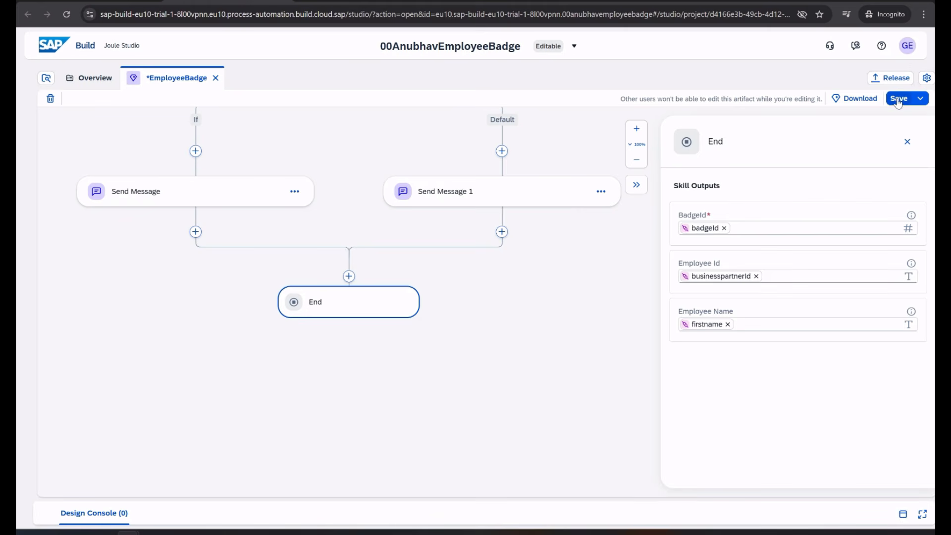
{"action": "left_click_drag", "start_coordinate": [527, 329], "coordinate": [529, 500]}
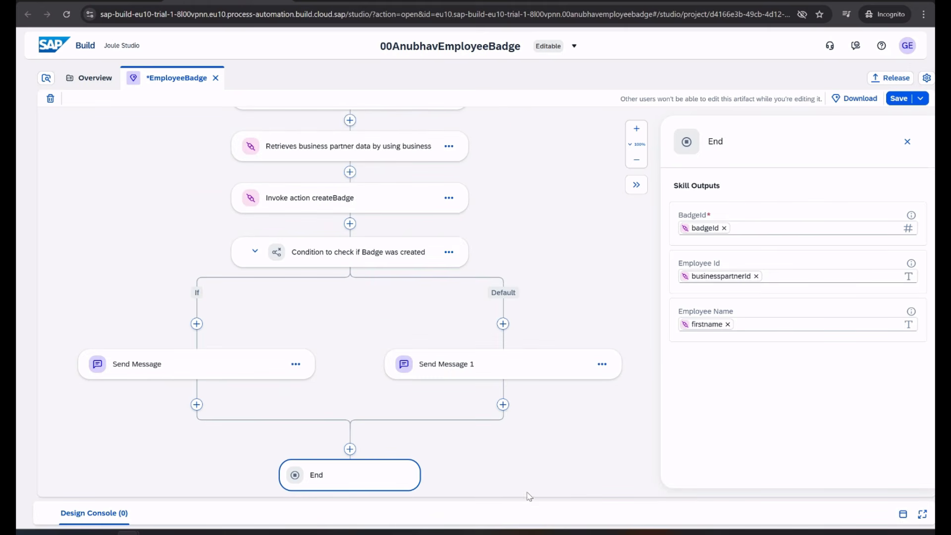
{"action": "key", "text": "ctrl+s"}
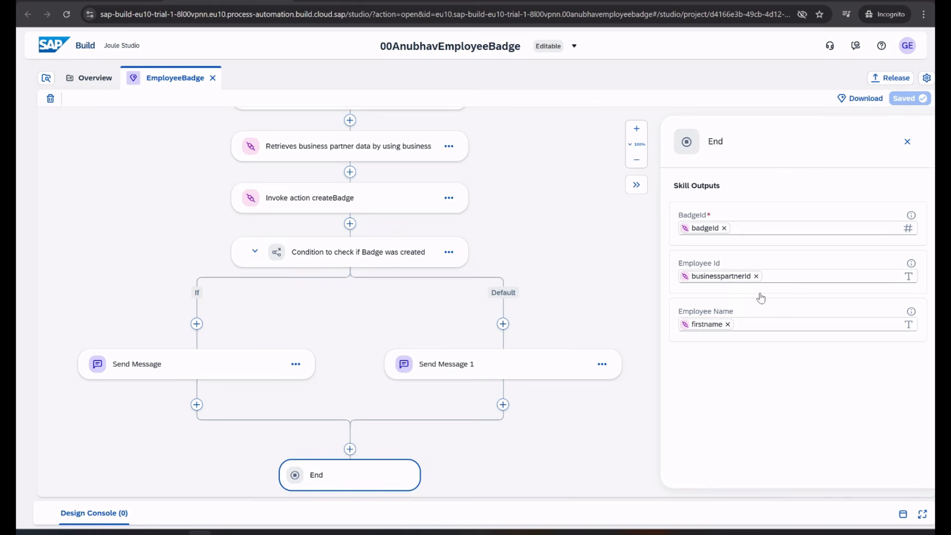
Release the 00AnubhavEmployeeBadge project and confirm version 1.0.0 shows as Released
{"action": "left_click", "coordinate": [890, 81]}
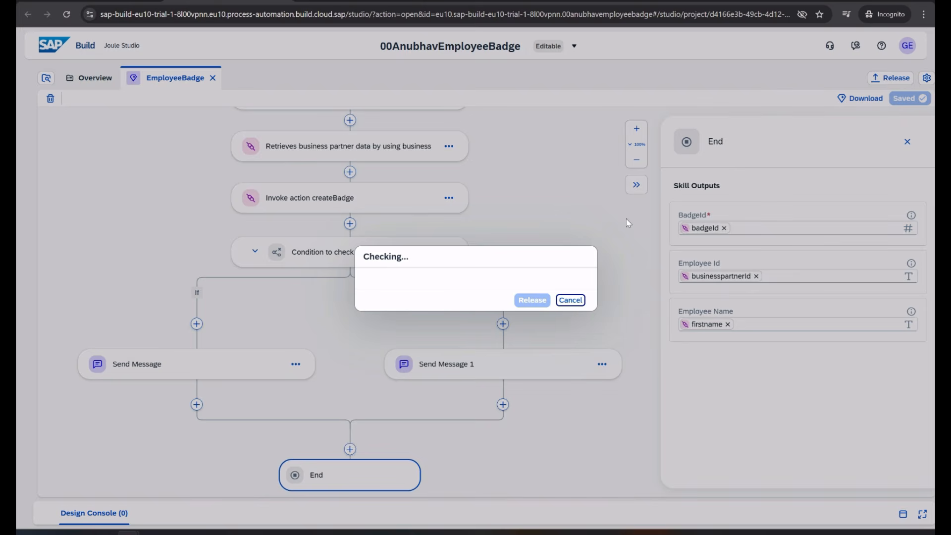
{"action": "left_click", "coordinate": [534, 346]}
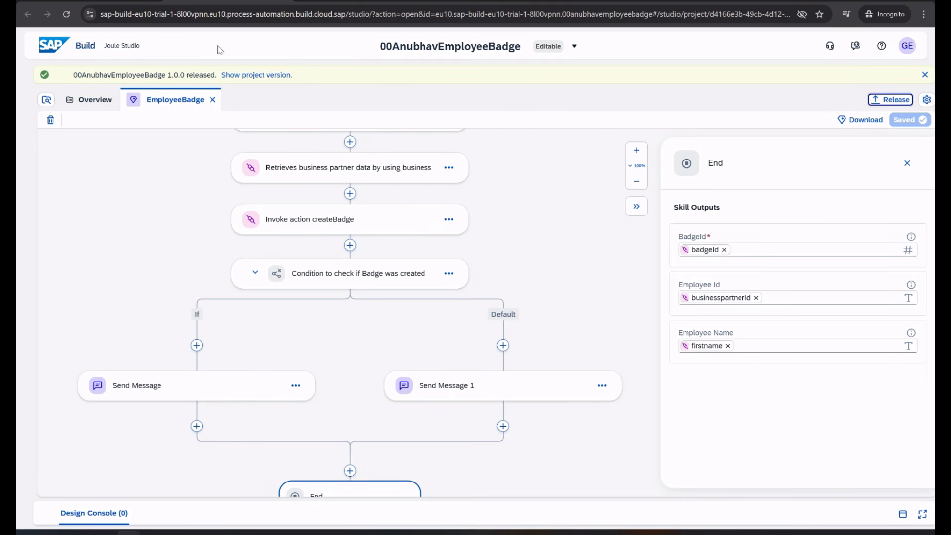
{"action": "left_click", "coordinate": [573, 46]}
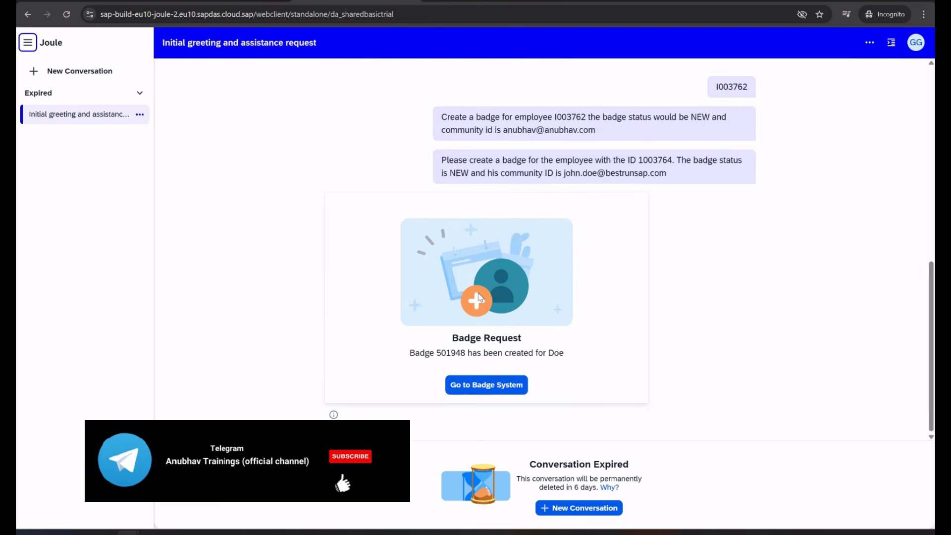
Start a new Joule conversation and send 'hey tell me joke'
{"action": "left_click", "coordinate": [60, 79]}
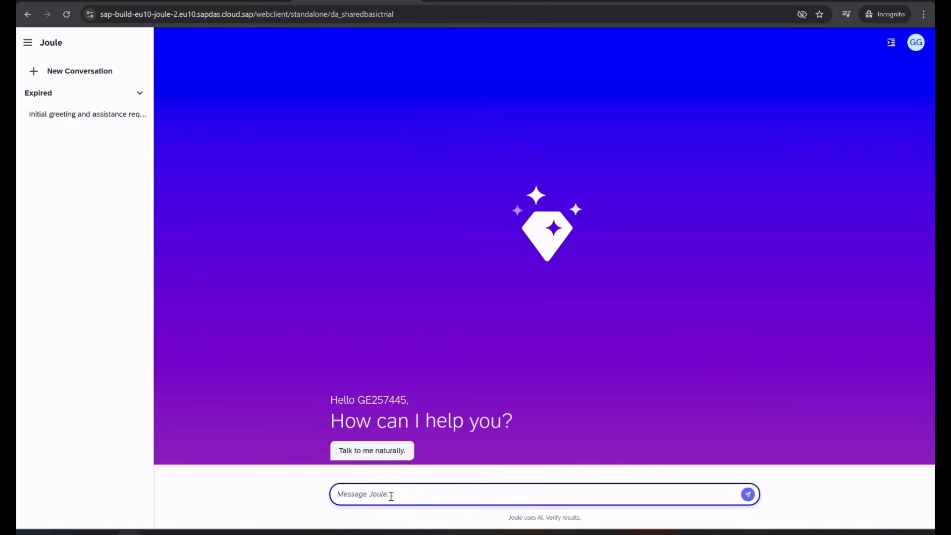
{"action": "type", "text": "hey te"}
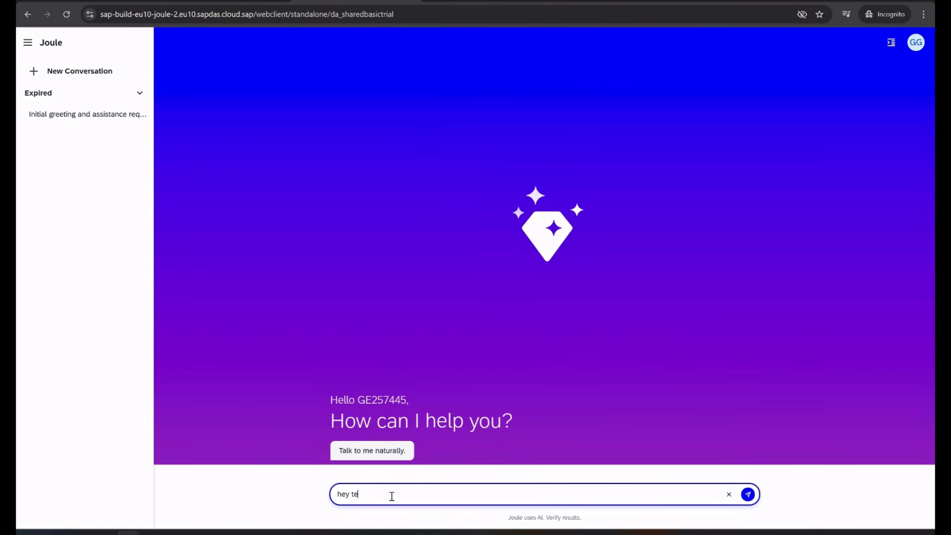
{"action": "type", "text": "ll me joke"}
{"action": "key", "text": "Return"}
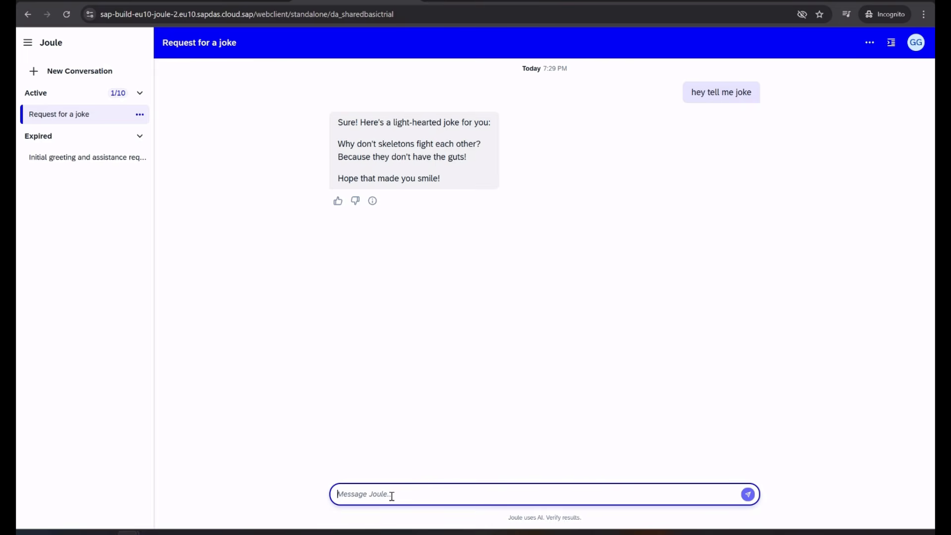
Ask Joule to create a badge for the pasted employee ID and community e-mail, then open the badge system
{"action": "type", "text": "create me an employee badge for id"}
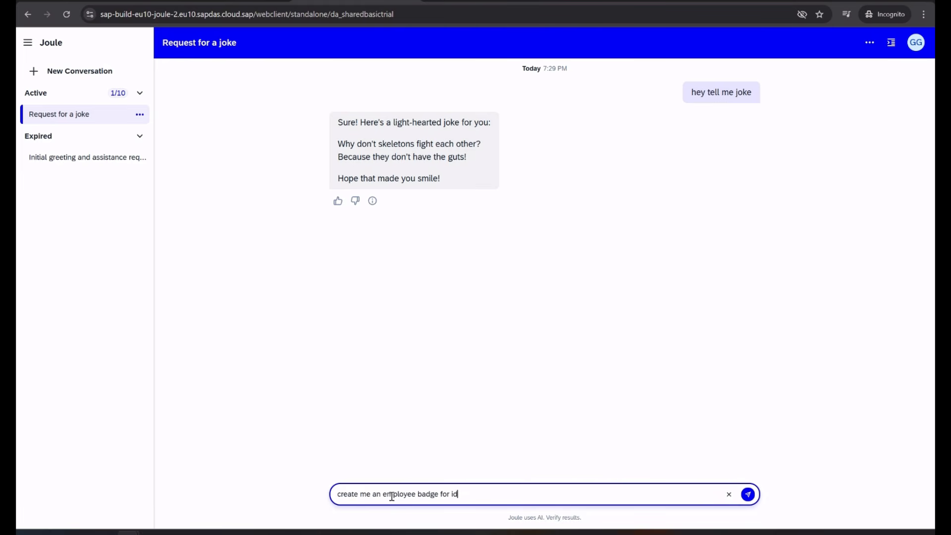
{"action": "key", "text": "super+v"}
{"action": "key", "text": "Down"}
{"action": "key", "text": "Down"}
{"action": "key", "text": "Down"}
{"action": "key", "text": "Down"}
{"action": "key", "text": "Down"}
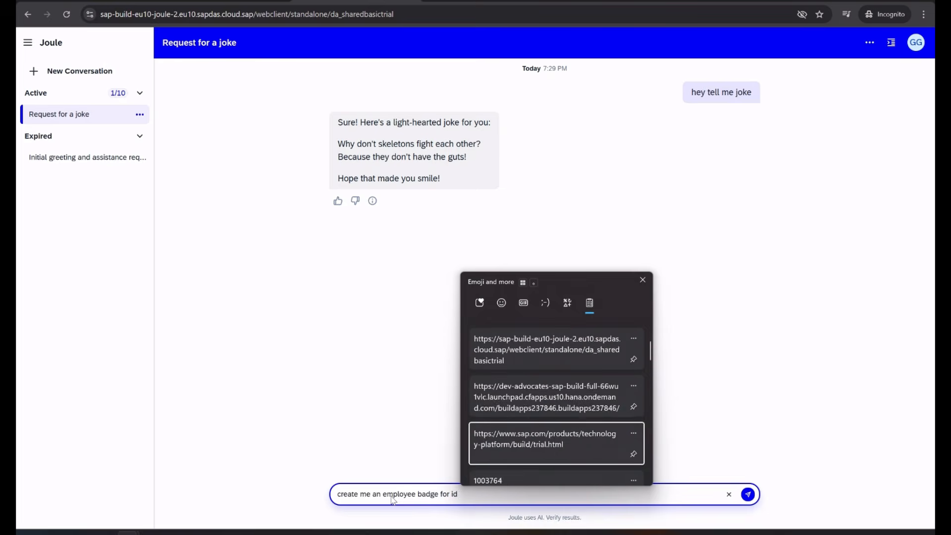
{"action": "key", "text": "Up"}
{"action": "key", "text": "Return"}
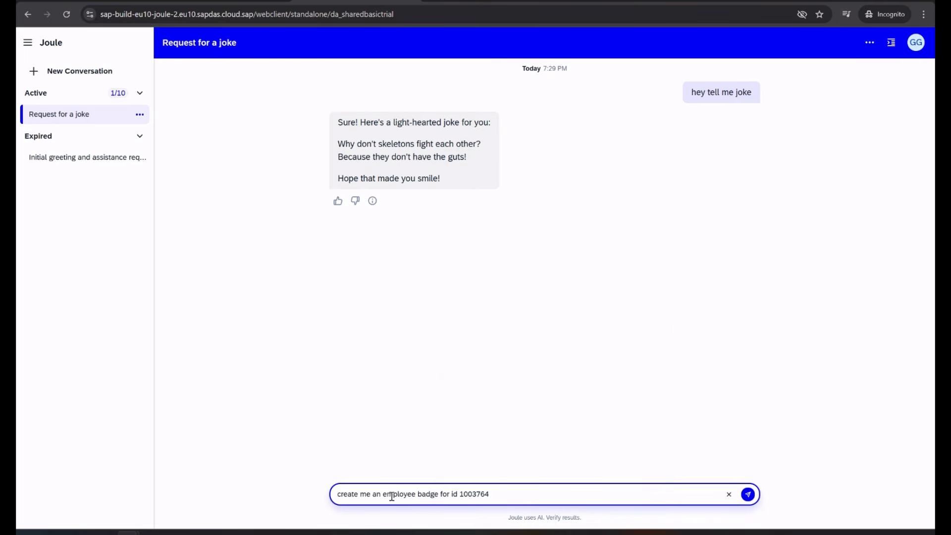
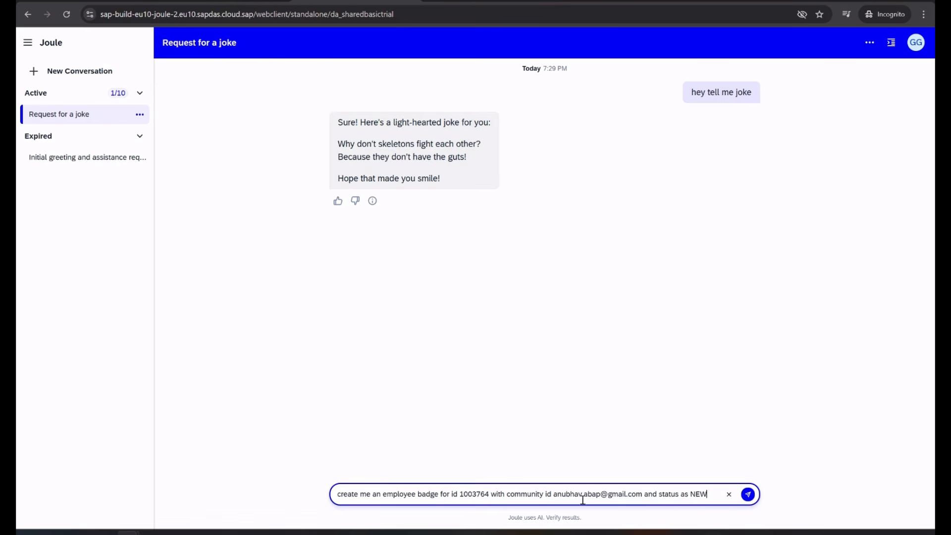
{"action": "left_click", "coordinate": [748, 494]}
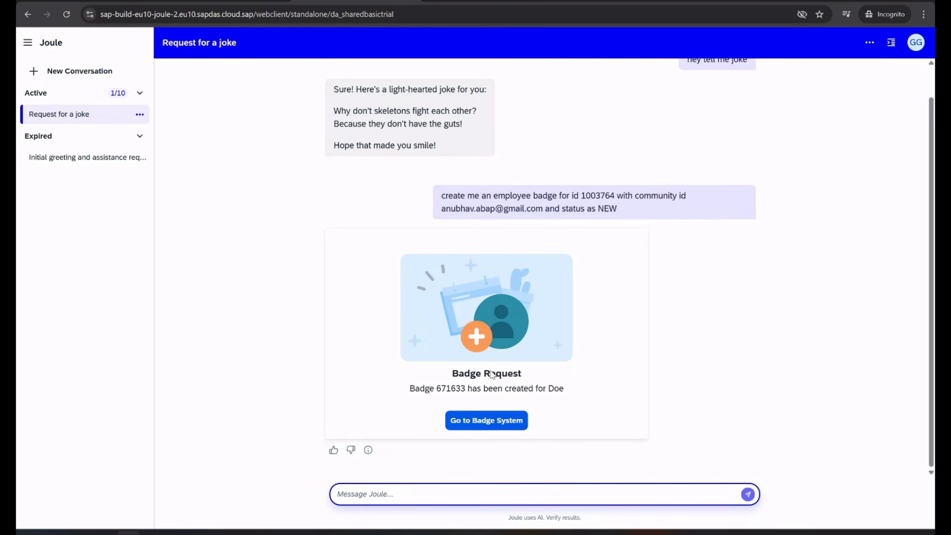
{"action": "double_click", "coordinate": [455, 389]}
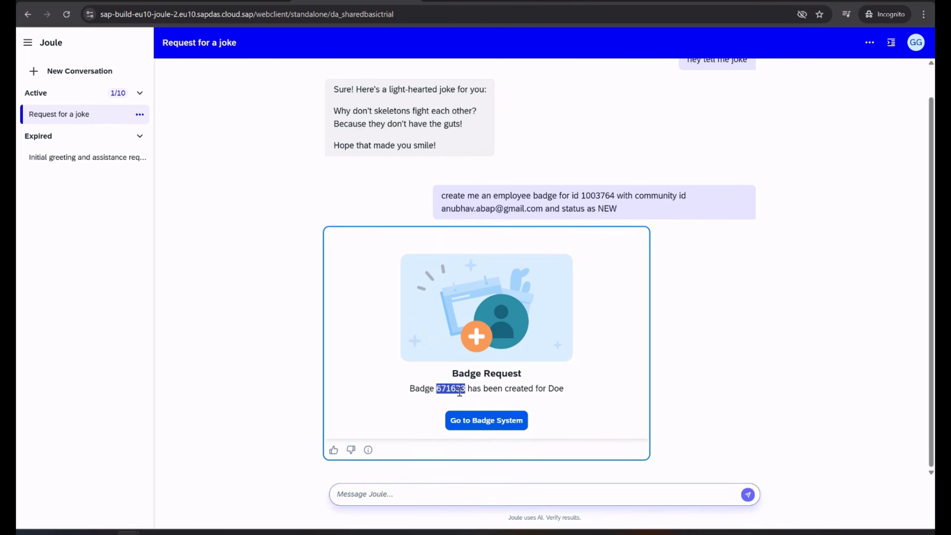
{"action": "left_click", "coordinate": [490, 425]}
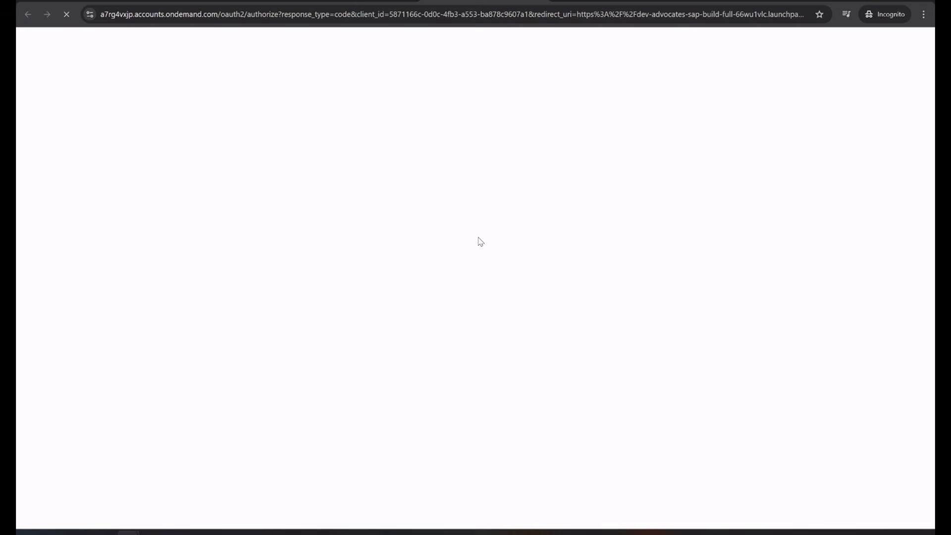
Sign in to the badge system and find badge 671633 in the request list
{"action": "left_click", "coordinate": [479, 237]}
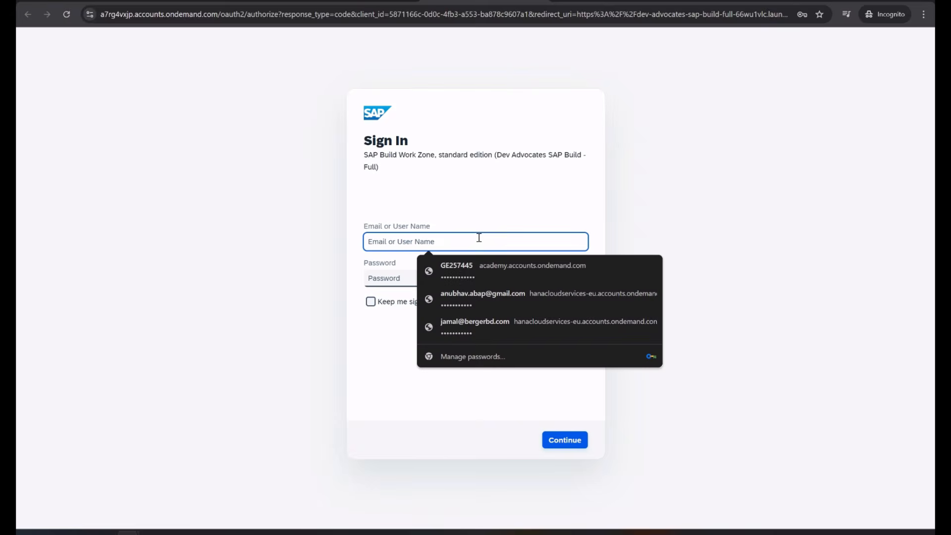
{"action": "left_click", "coordinate": [469, 207]}
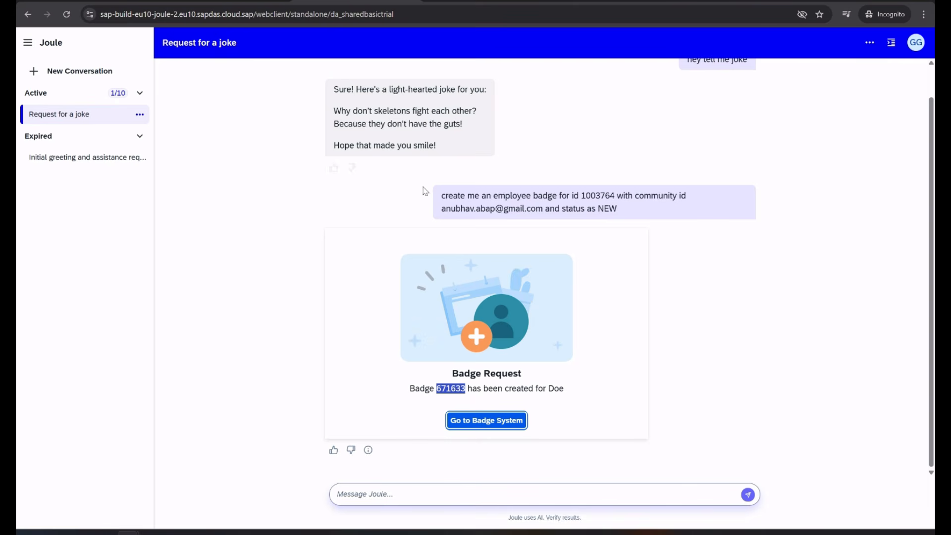
{"action": "double_click", "coordinate": [450, 388]}
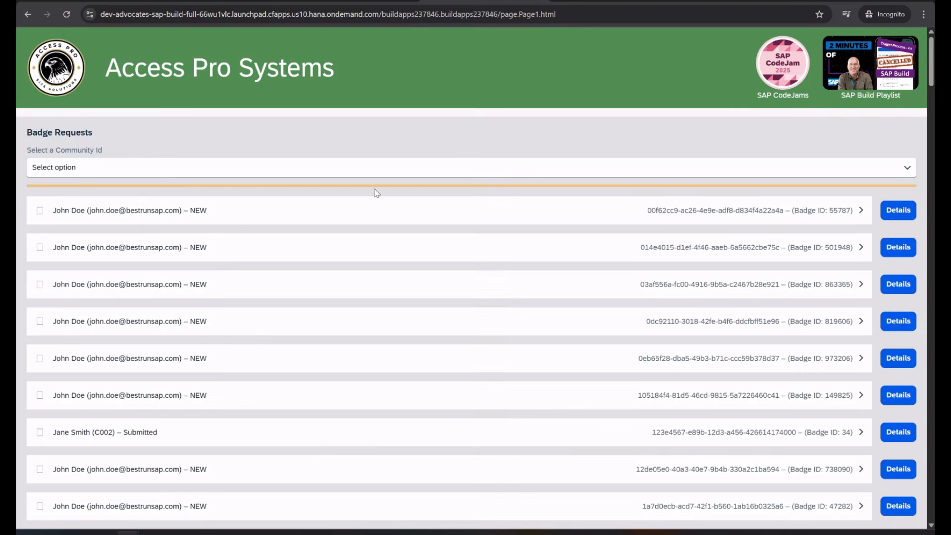
{"action": "left_click", "coordinate": [132, 167]}
{"action": "left_click", "coordinate": [156, 145]}
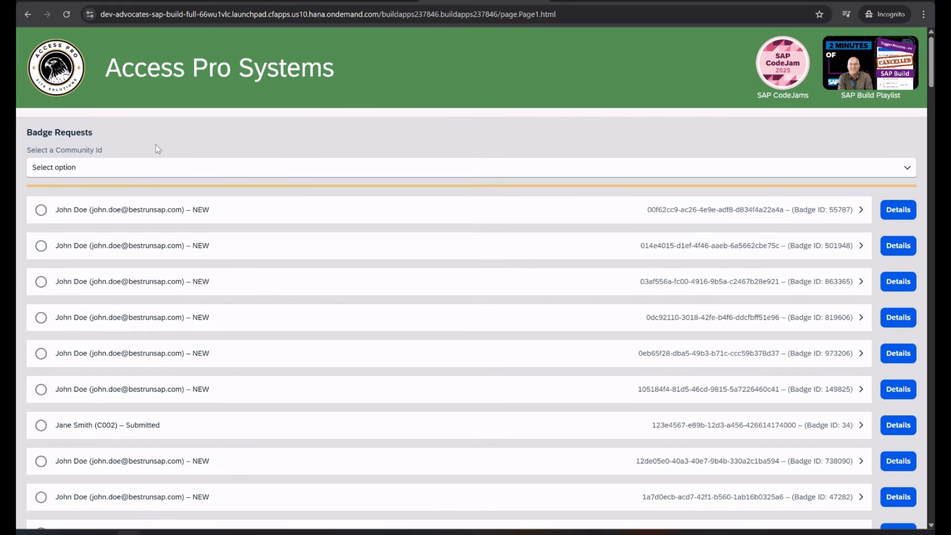
{"action": "scroll", "coordinate": [598, 183], "scroll_direction": "down", "scroll_amount": 5}
{"action": "key", "text": "ctrl+f"}
{"action": "type", "text": "671633"}
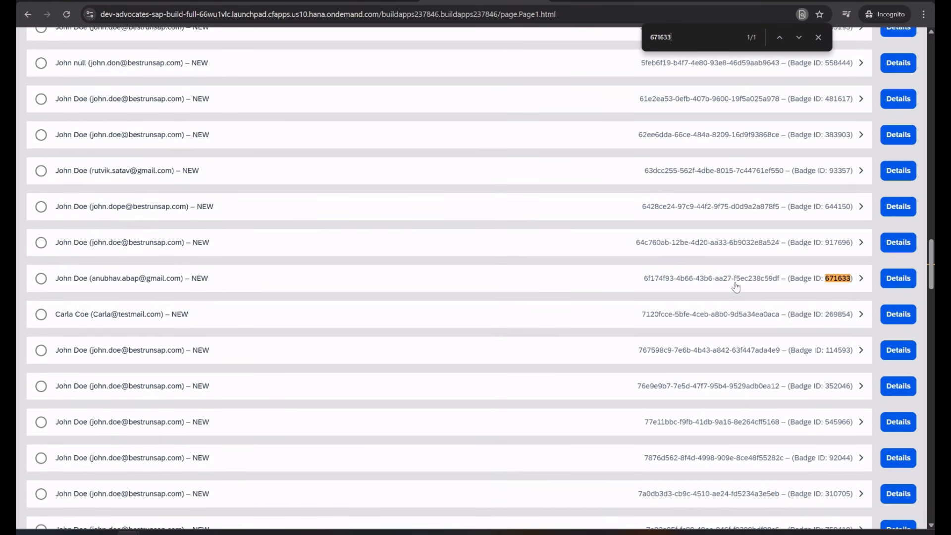
Open badge 671633's detail page to confirm its status is NEW
{"action": "left_click", "coordinate": [93, 282]}
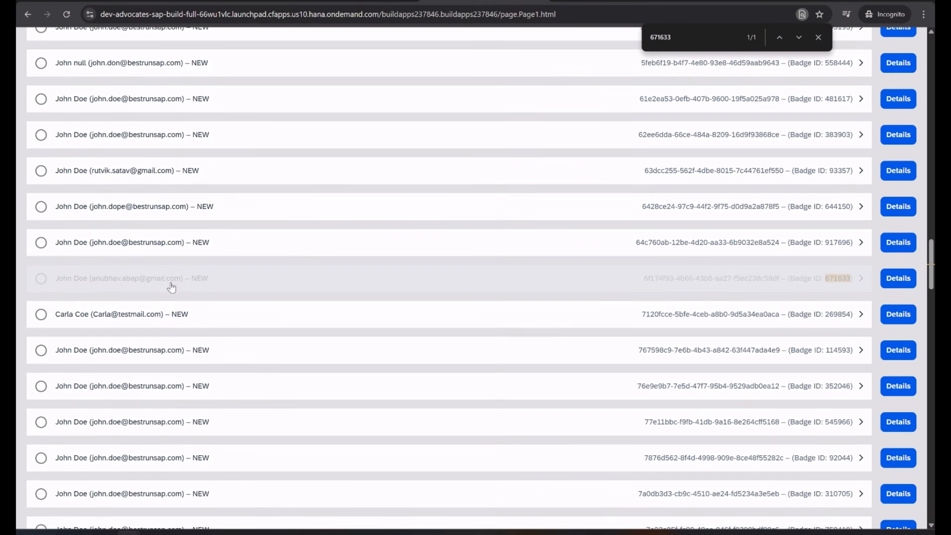
{"action": "left_click", "coordinate": [120, 285]}
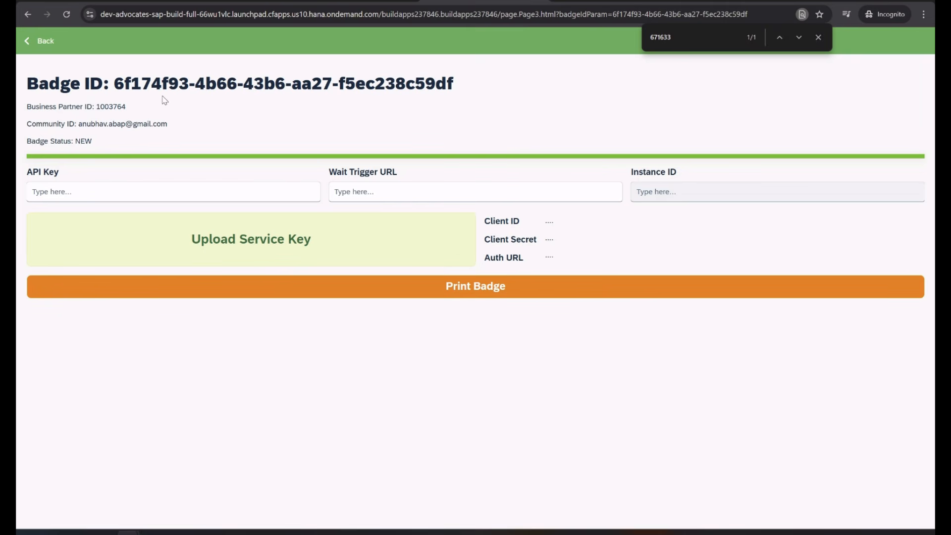
{"action": "left_click_drag", "start_coordinate": [115, 84], "coordinate": [488, 85]}
{"action": "left_click", "coordinate": [426, 104]}
Try Print Badge, dismiss the missing-fields warning, and return to the Joule chat
{"action": "left_click", "coordinate": [477, 291]}
{"action": "left_click", "coordinate": [441, 246]}
{"action": "left_click", "coordinate": [194, 192]}
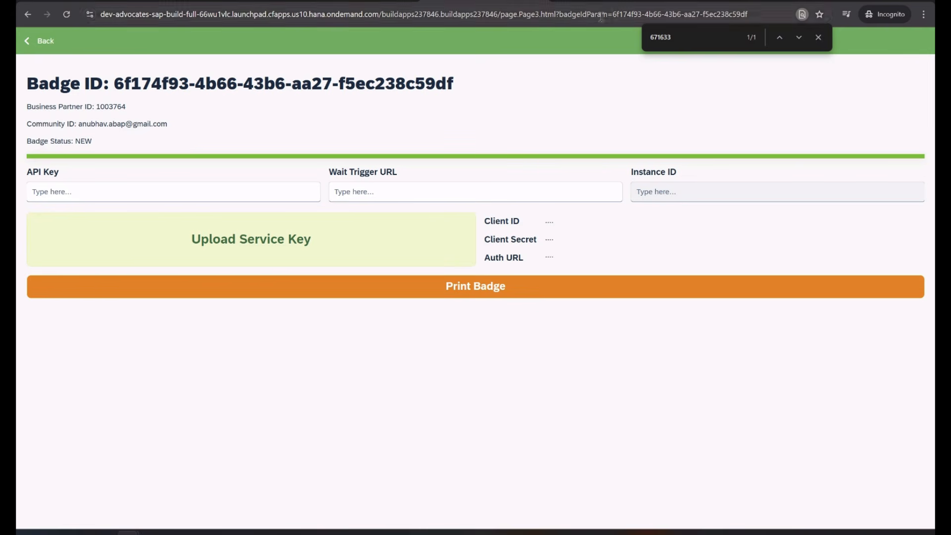
{"action": "left_click", "coordinate": [396, 2]}
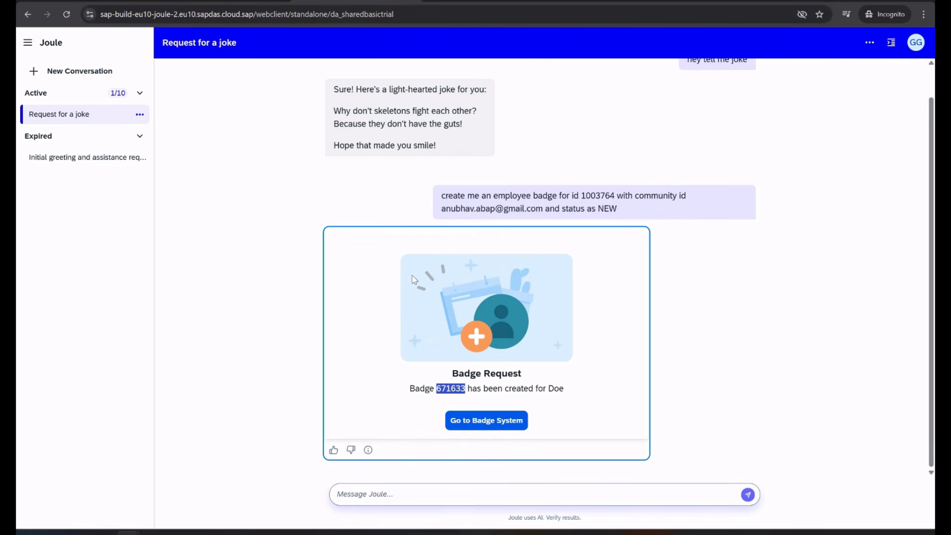